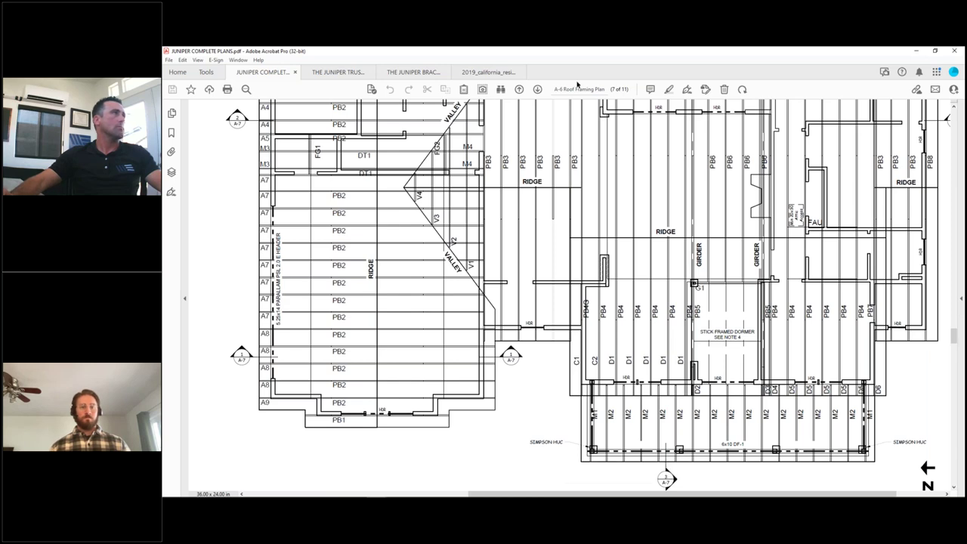
Switch to the presentation and show the Step 6 slide on analyzing the beams in ClearCalcs.
key("alt+Tab")
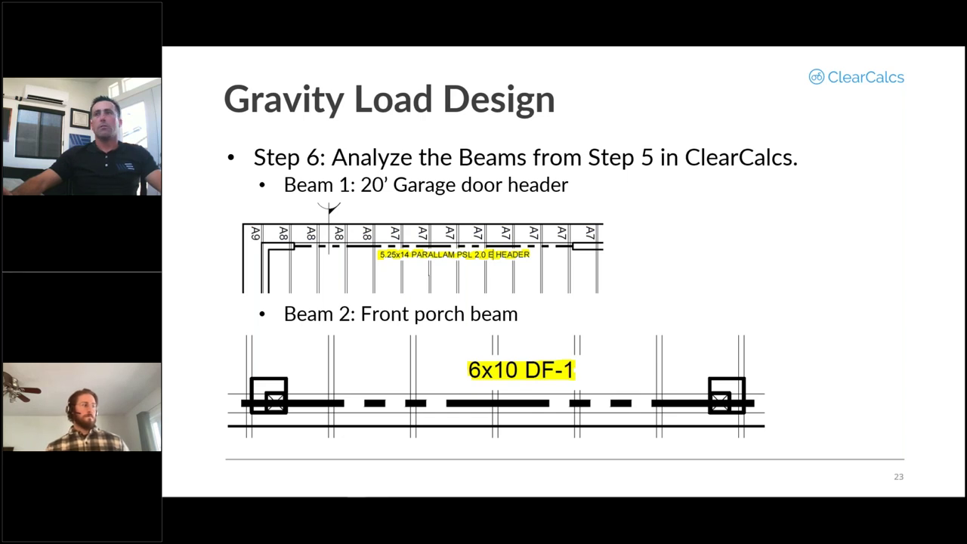
key("Right")
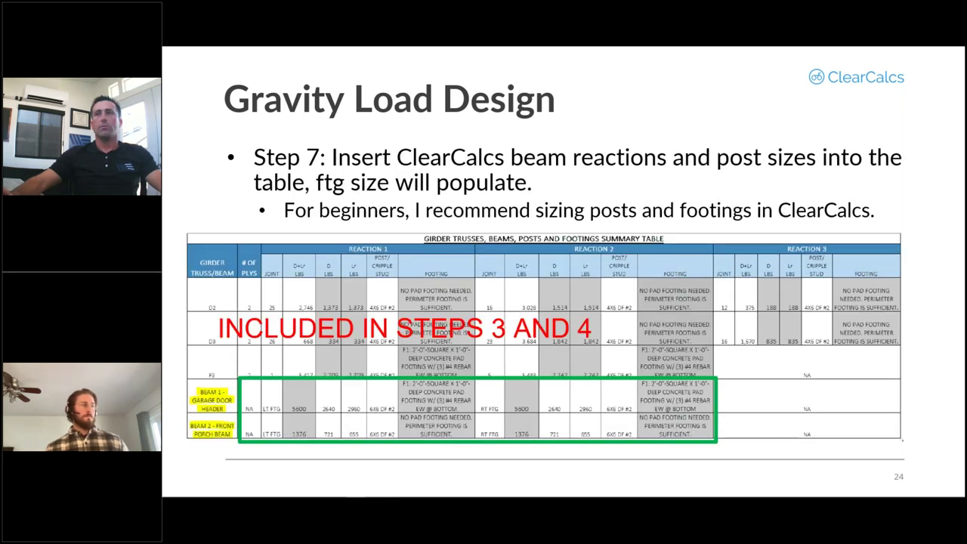
key("Left")
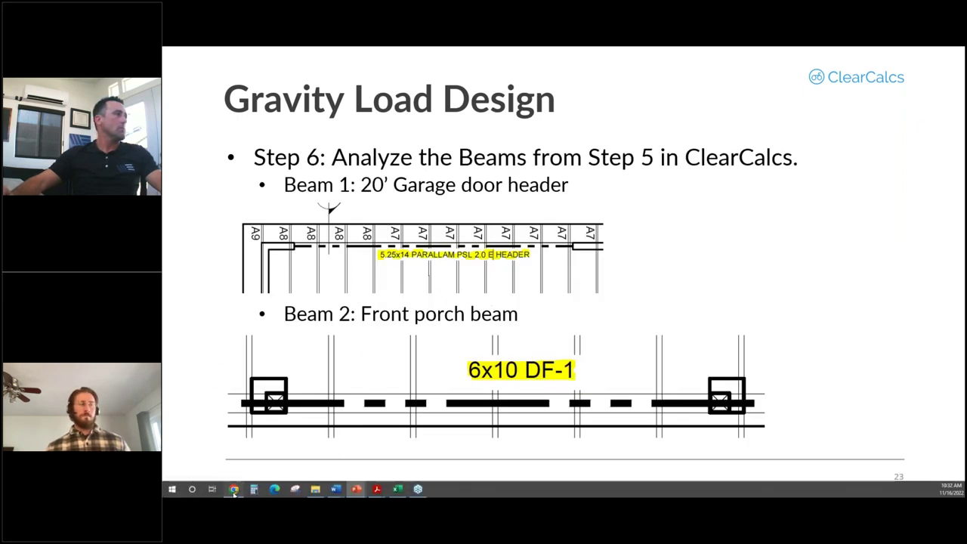
Switch to ClearCalcs in Chrome, open the B1_GARAGE DOOR HEADER calculation and close the ATC Hazards by Location page.
left_click(234, 489)
left_click(313, 53)
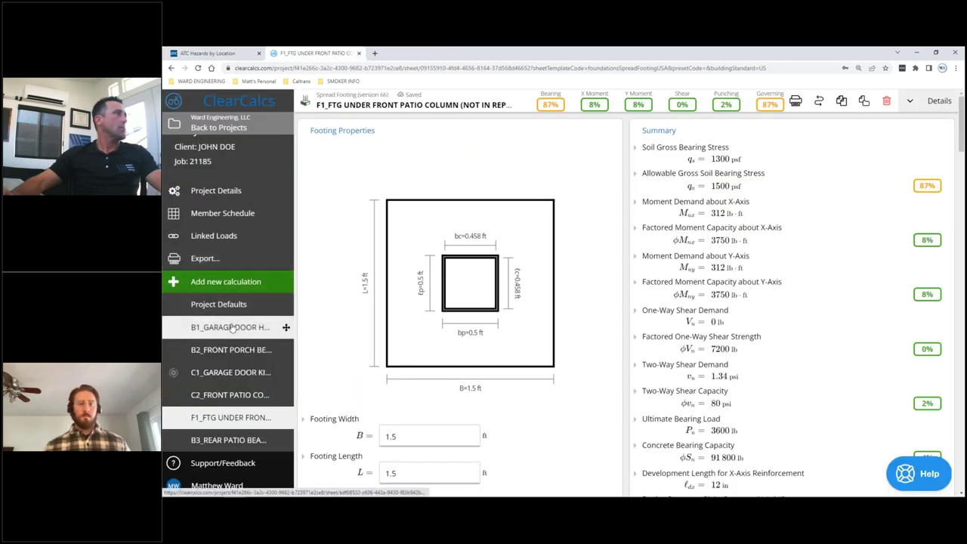
left_click(285, 327)
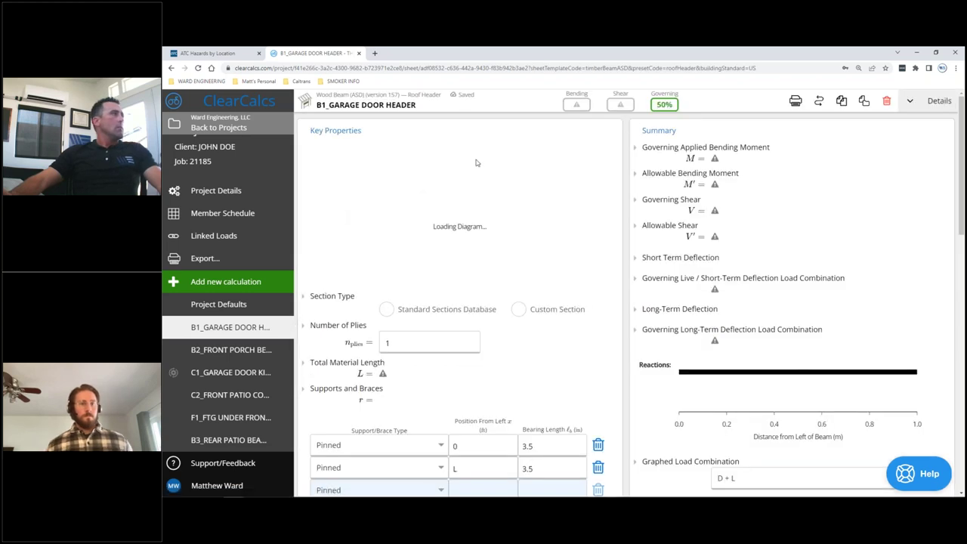
left_click(259, 53)
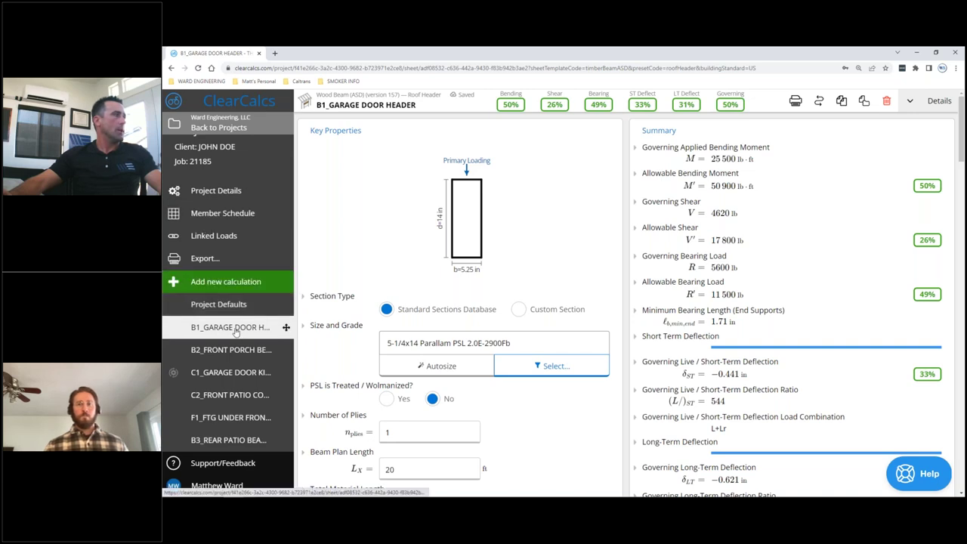
Look over the garage door header's key properties and the project's other calculations, returning to the start of the B1 sheet.
scroll(227, 378, "down", 1)
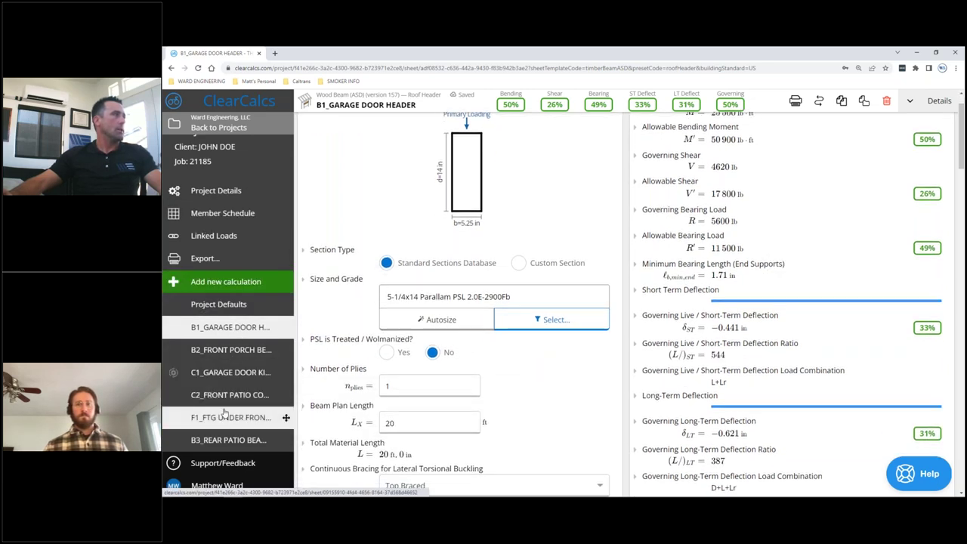
scroll(225, 411, "down", 2)
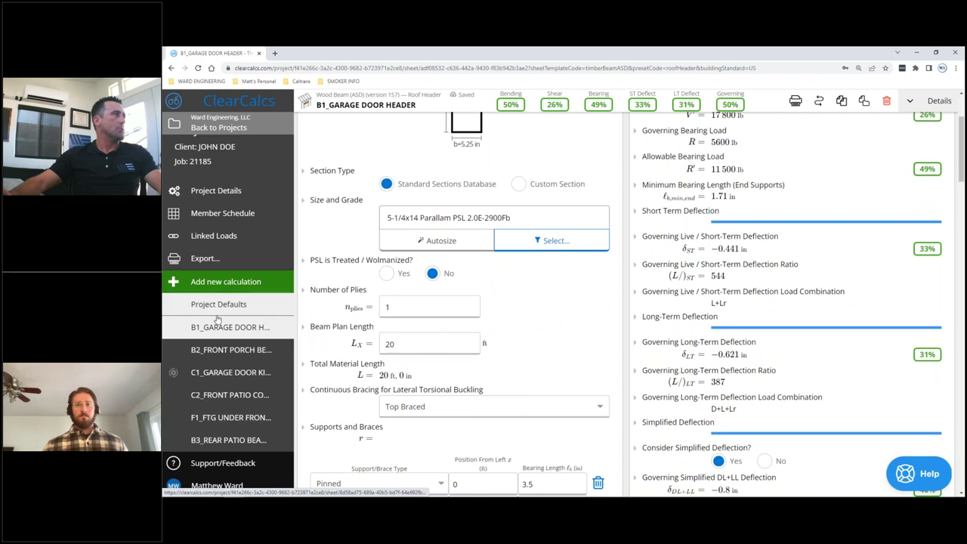
mouse_move(213, 329)
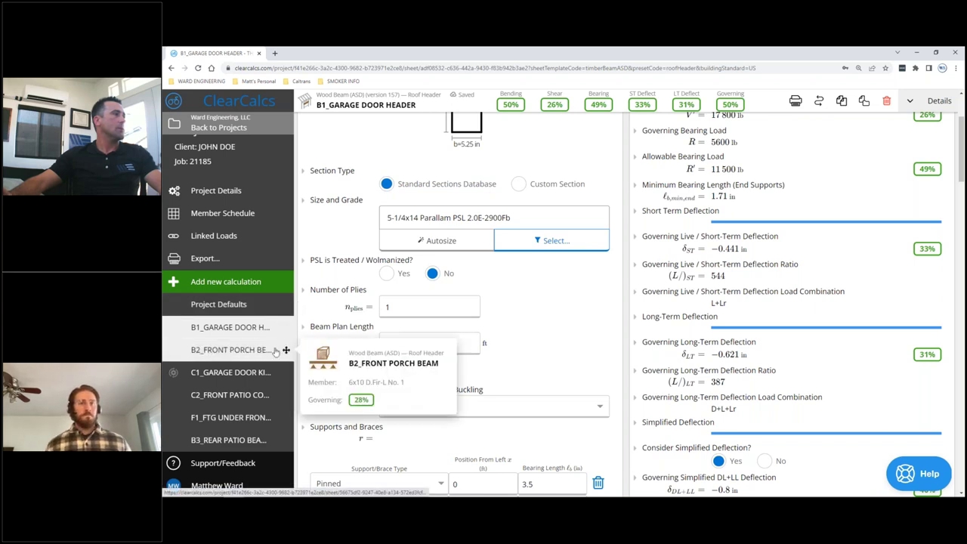
left_click(208, 328)
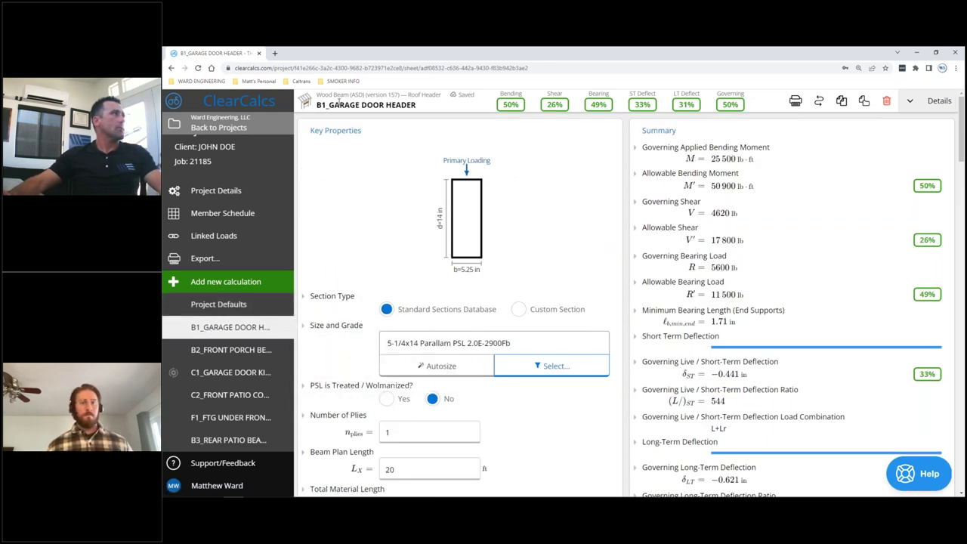
View the B1 sheet's name and module details, and return to its key properties.
left_click(376, 104)
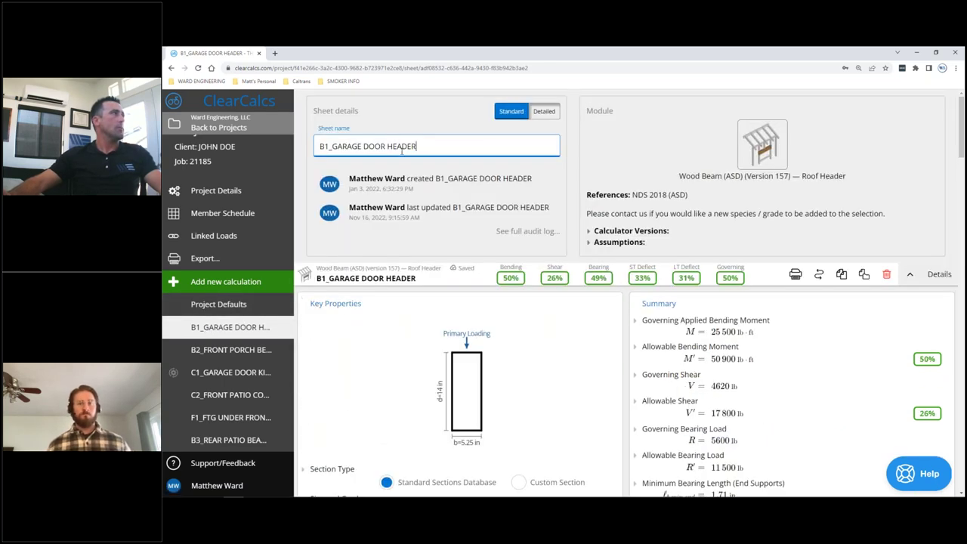
scroll(385, 331, "down", 2)
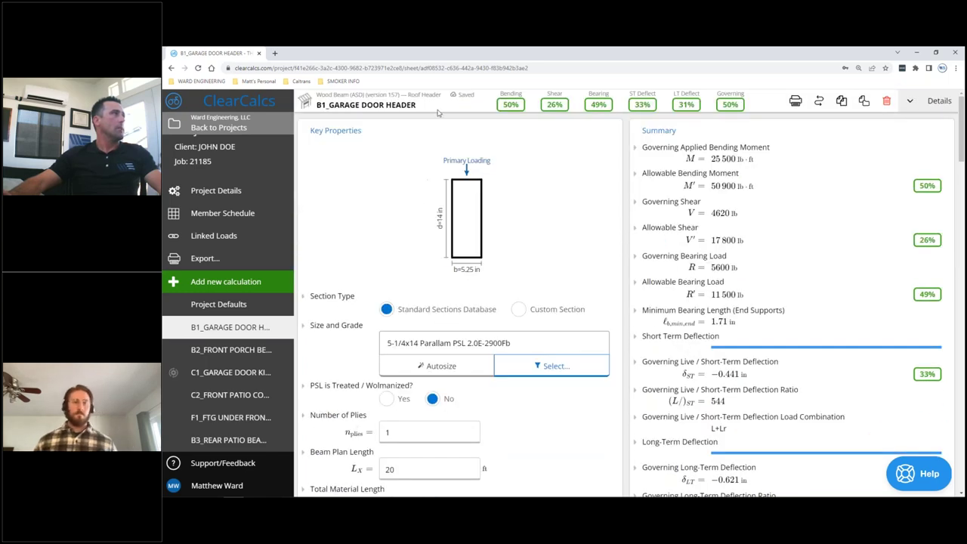
scroll(416, 109, "up", 2)
scroll(416, 109, "up", 1)
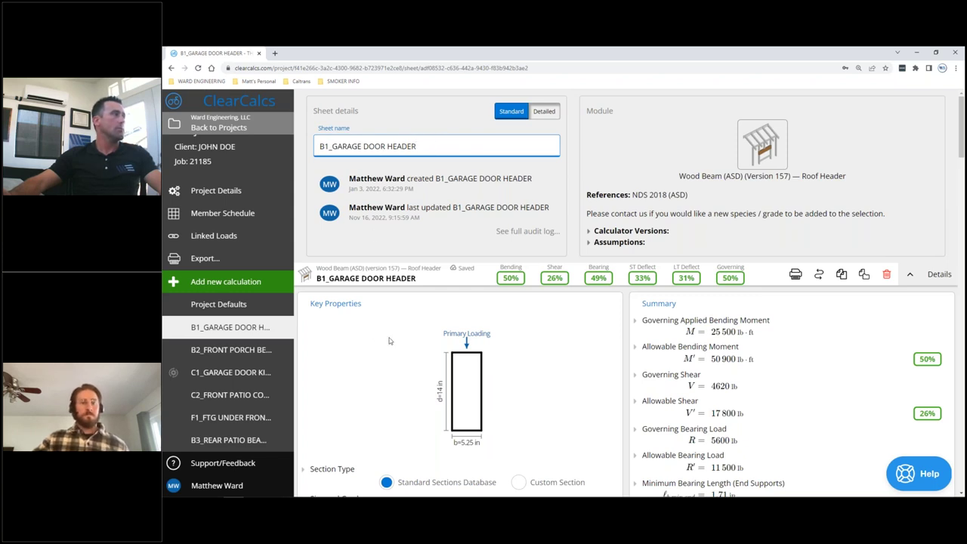
scroll(407, 352, "down", 3)
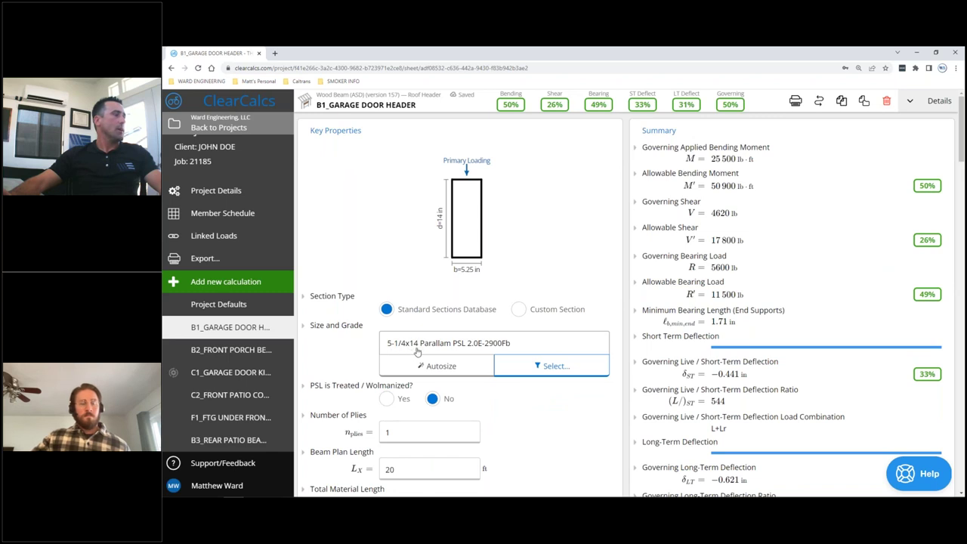
Try the garage door header with 2 plies and set the number of plies back to 1.
scroll(484, 347, "down", 2)
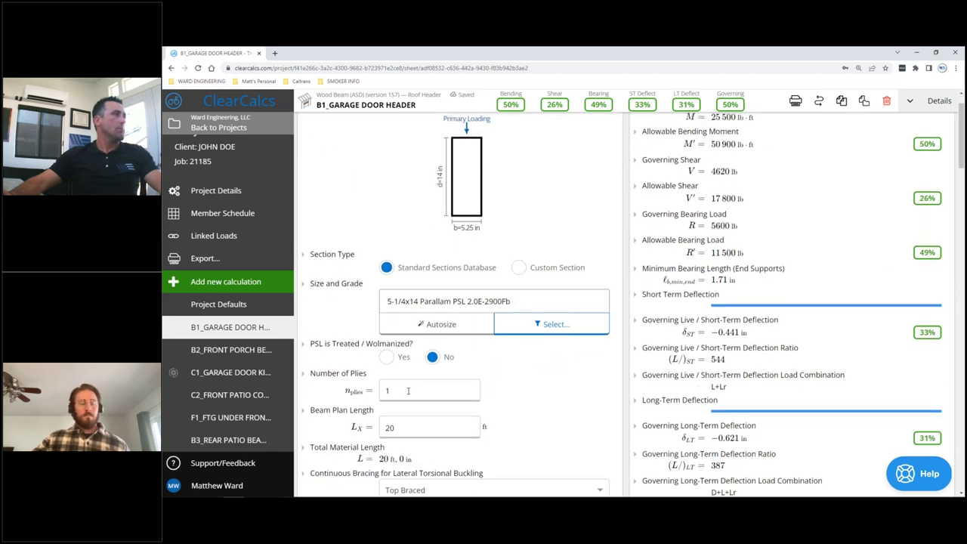
left_click(443, 355)
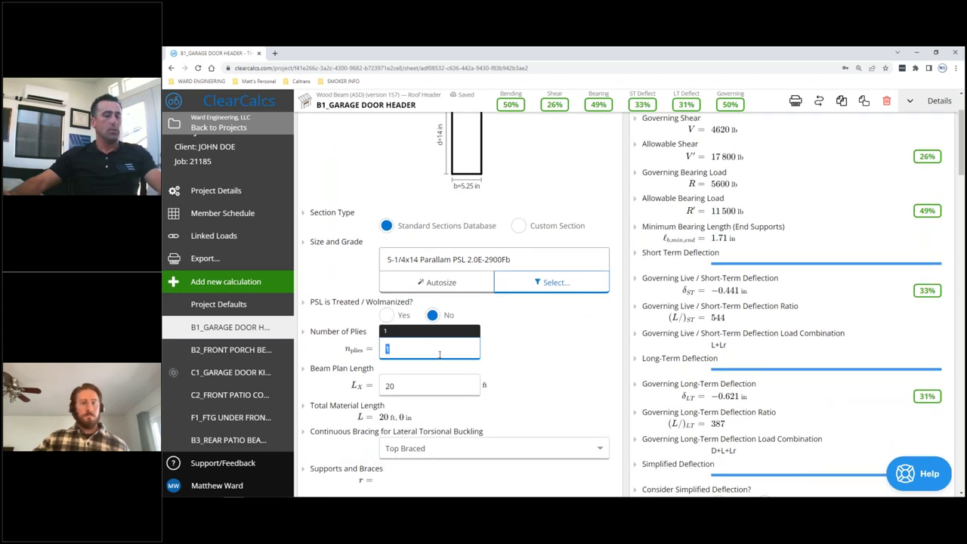
type("2")
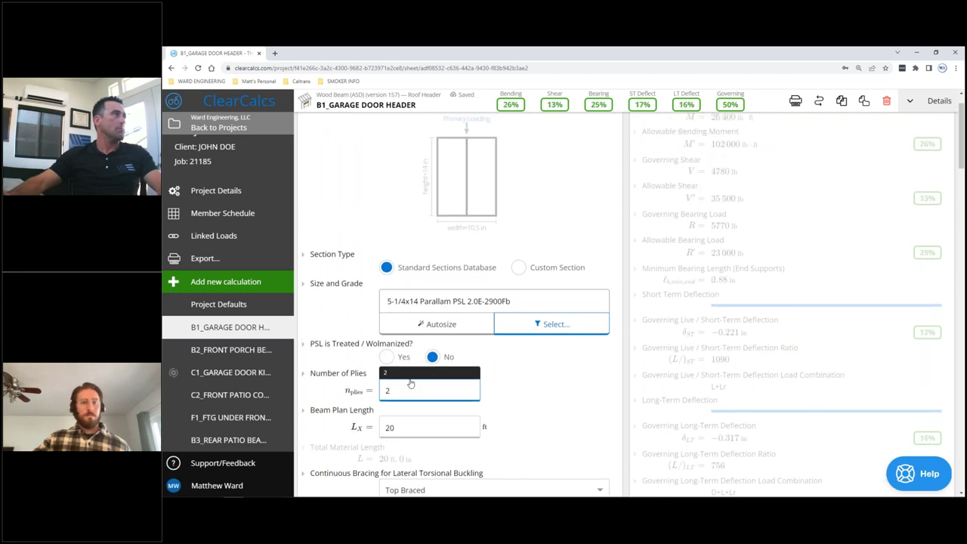
key("BackSpace")
type("1")
left_click(561, 391)
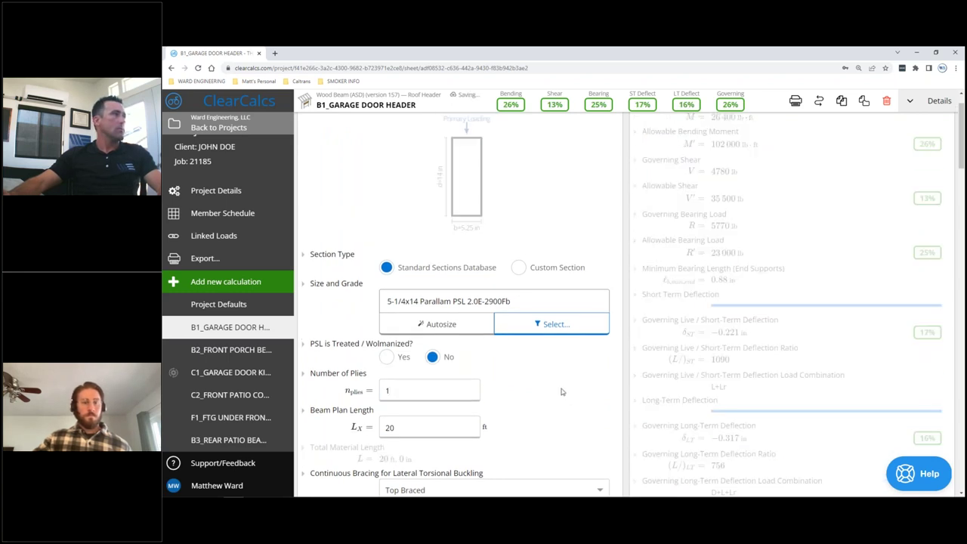
Examine the header's beam plan length, lateral bracing, supports, bearing lengths and load diagram.
scroll(484, 377, "down", 1)
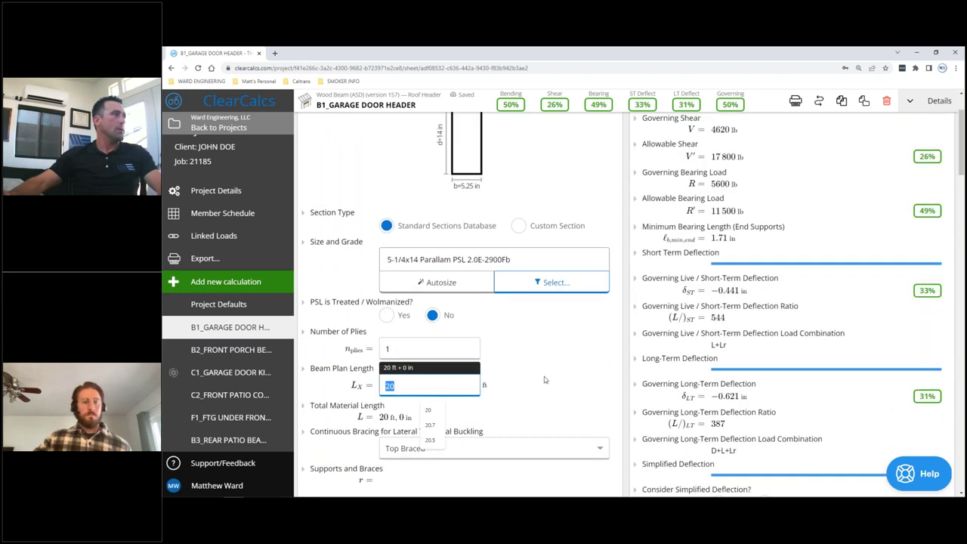
scroll(564, 359, "down", 3)
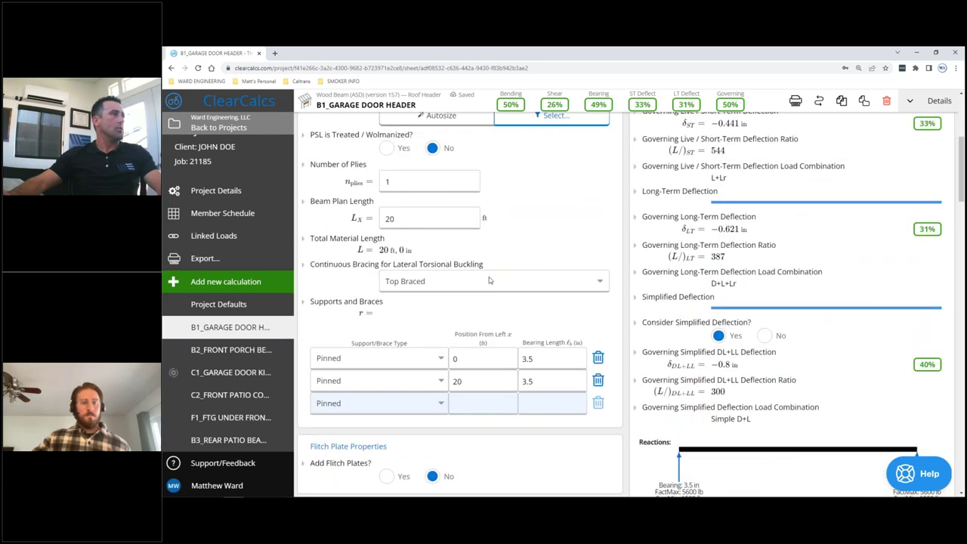
scroll(534, 297, "down", 2)
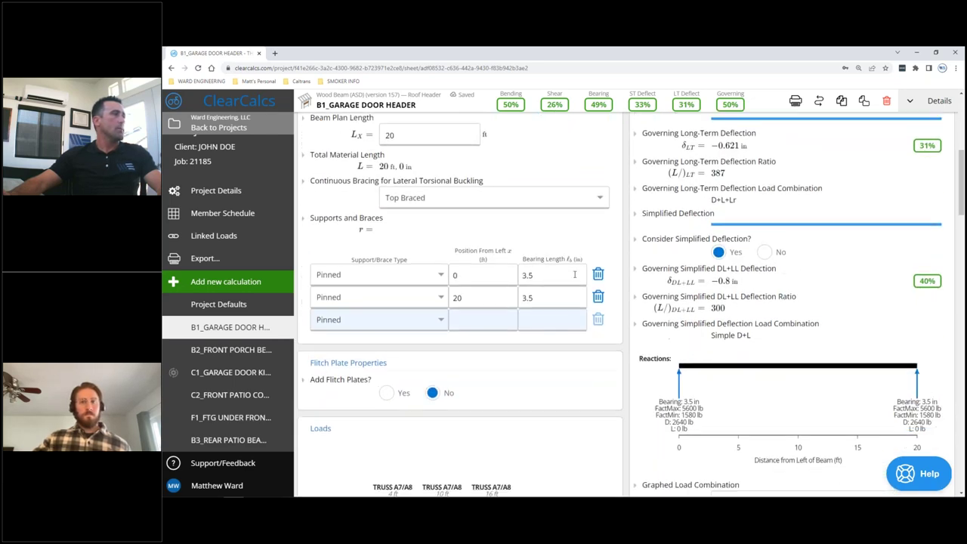
scroll(545, 277, "down", 1)
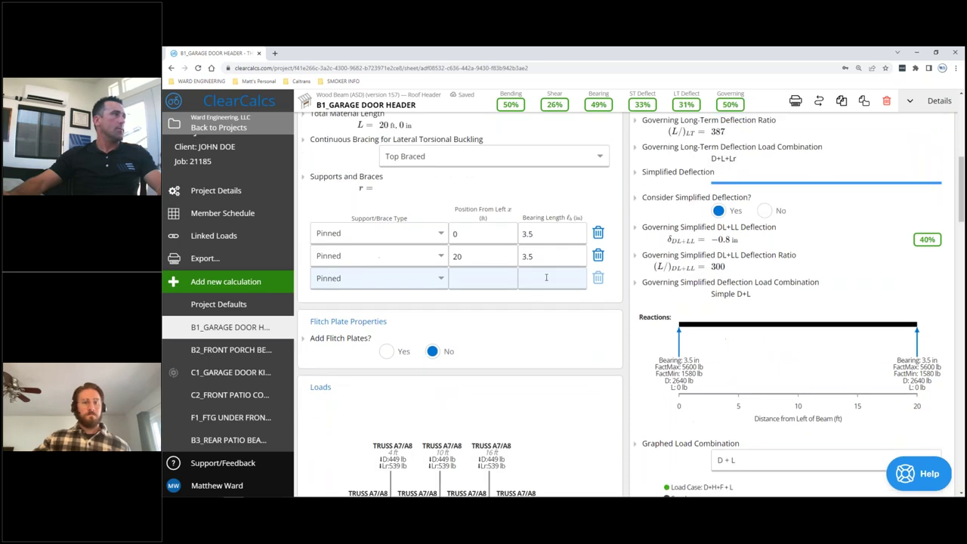
scroll(548, 276, "down", 6)
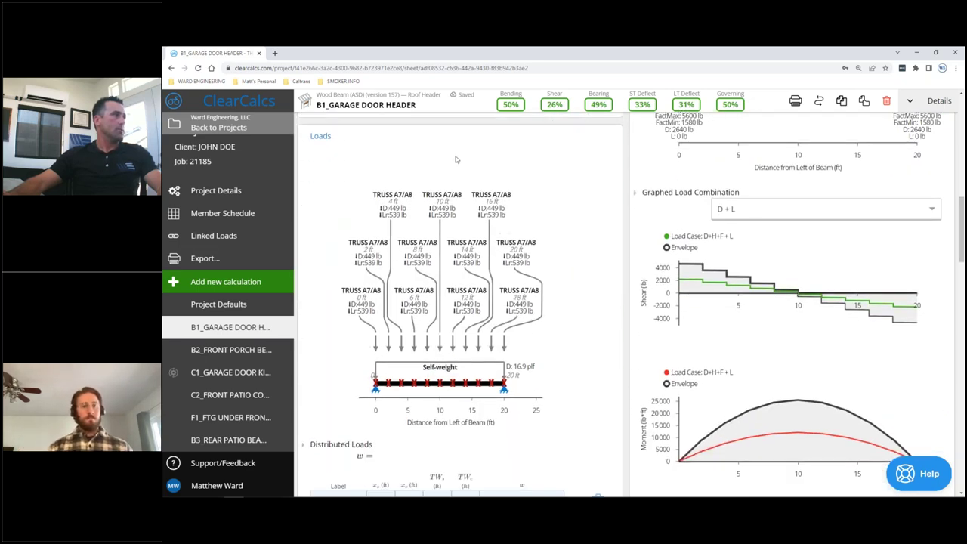
scroll(431, 369, "down", 6)
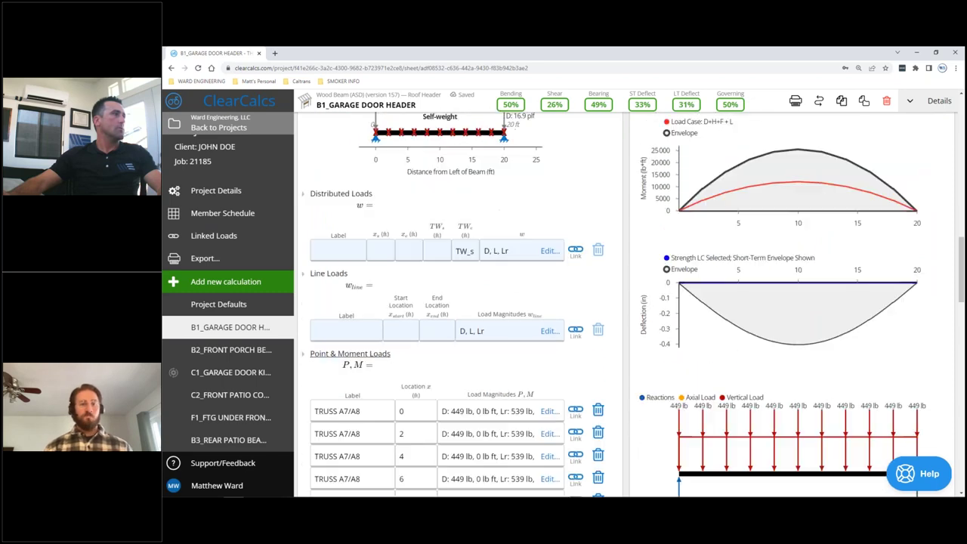
Check the labels and locations of the TRUSS A7/A8 point loads along the header.
scroll(433, 368, "down", 2)
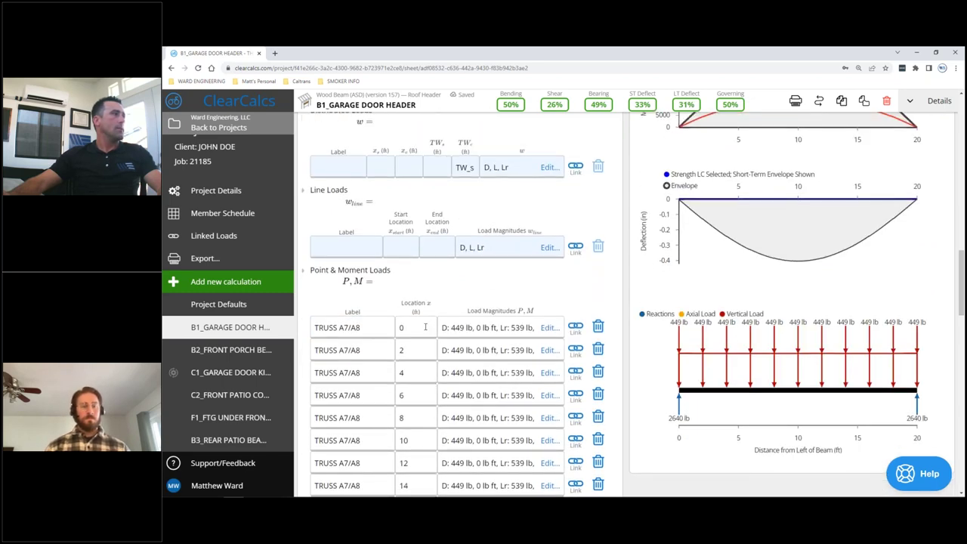
left_click(424, 327)
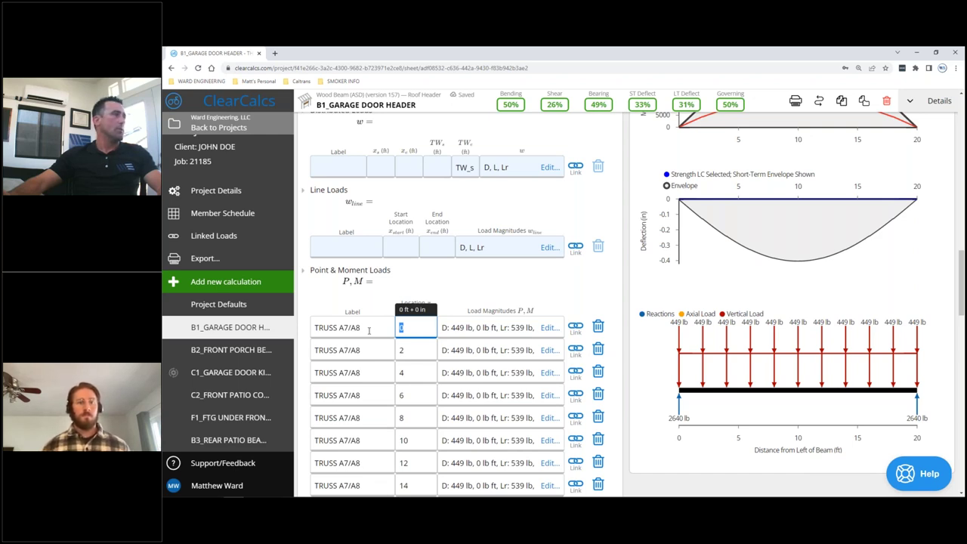
left_click(366, 350)
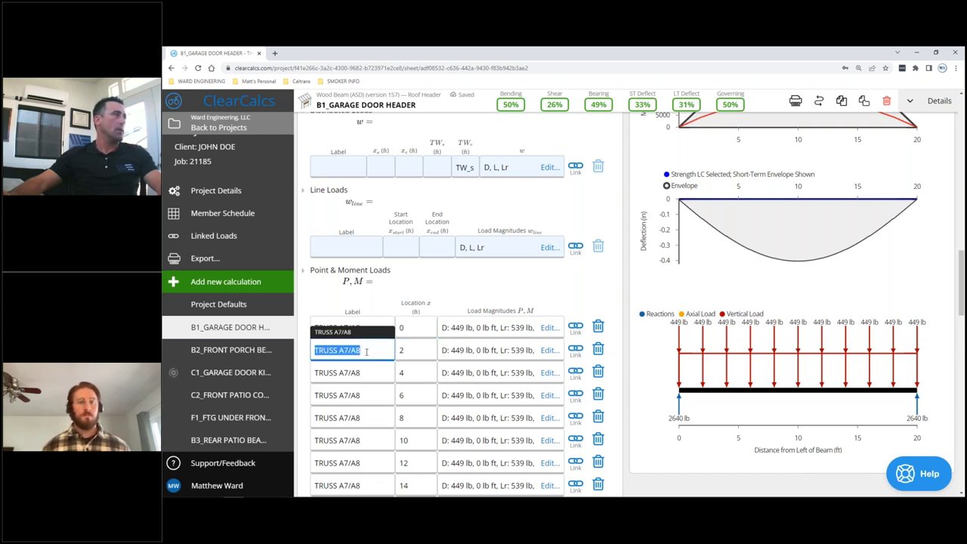
scroll(411, 293, "down", 2)
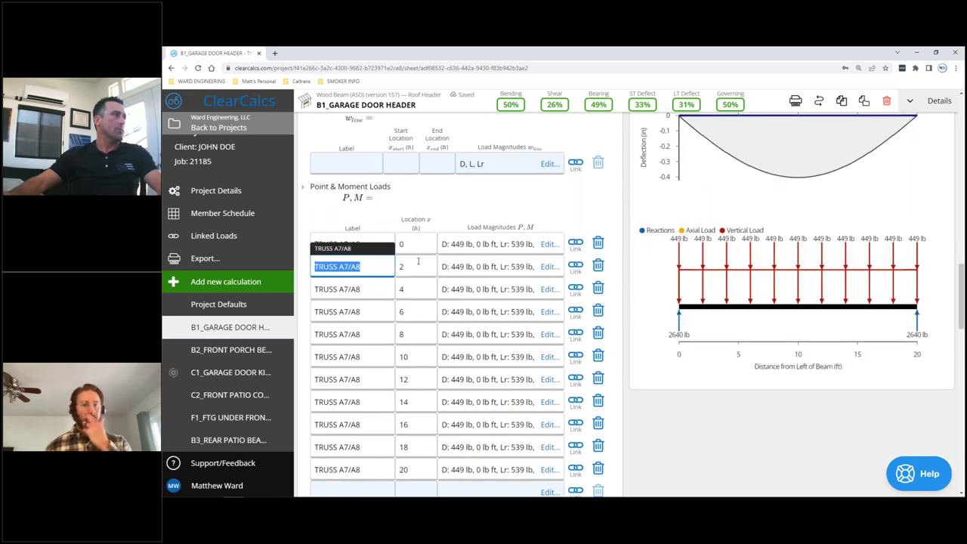
left_click(418, 266)
scroll(407, 400, "down", 1)
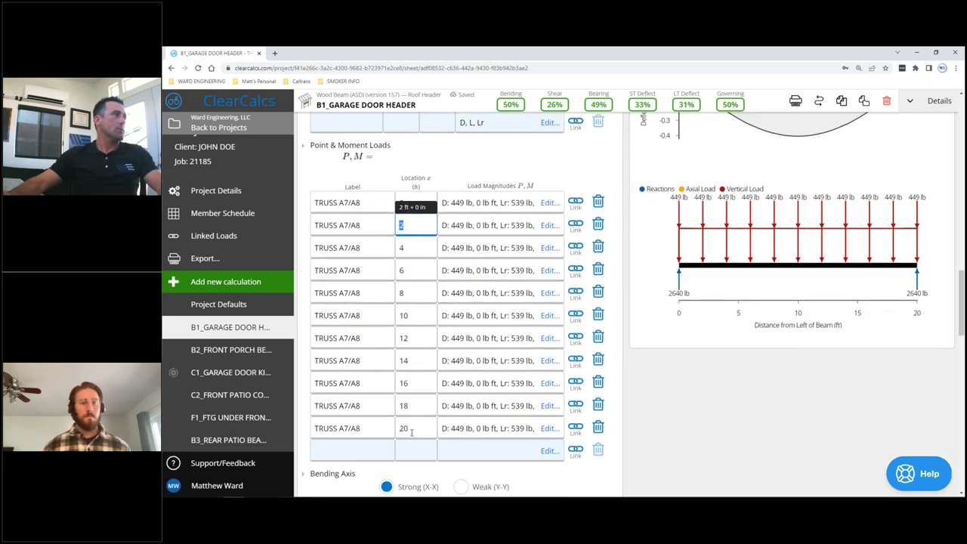
Inspect the dead and roof live load magnitudes of the TRUSS A7/A8 point load at 0 ft.
left_click(545, 203)
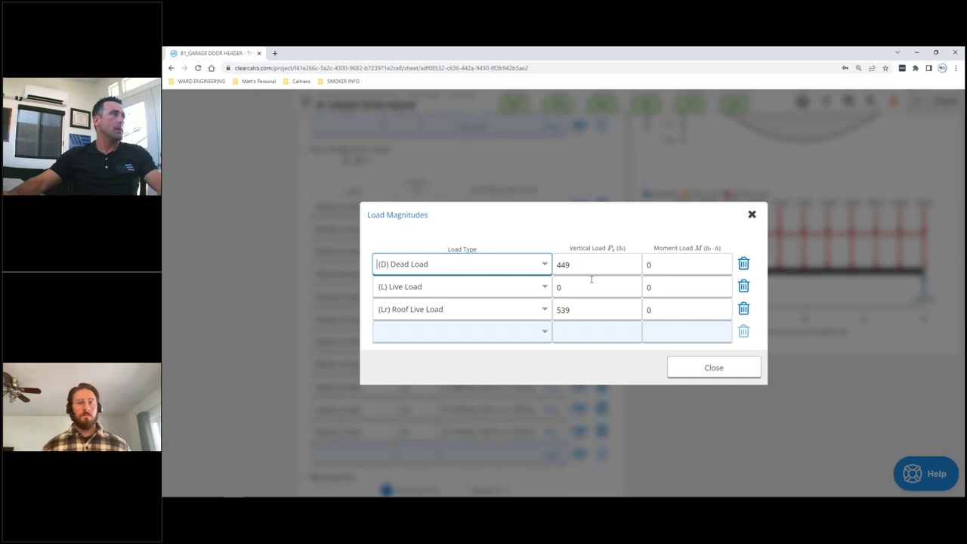
left_click(591, 314)
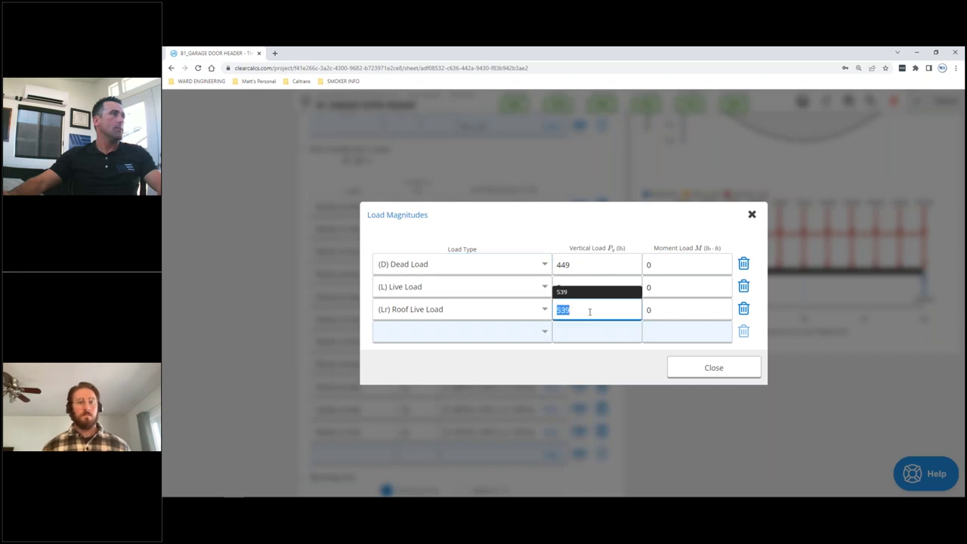
left_click(723, 370)
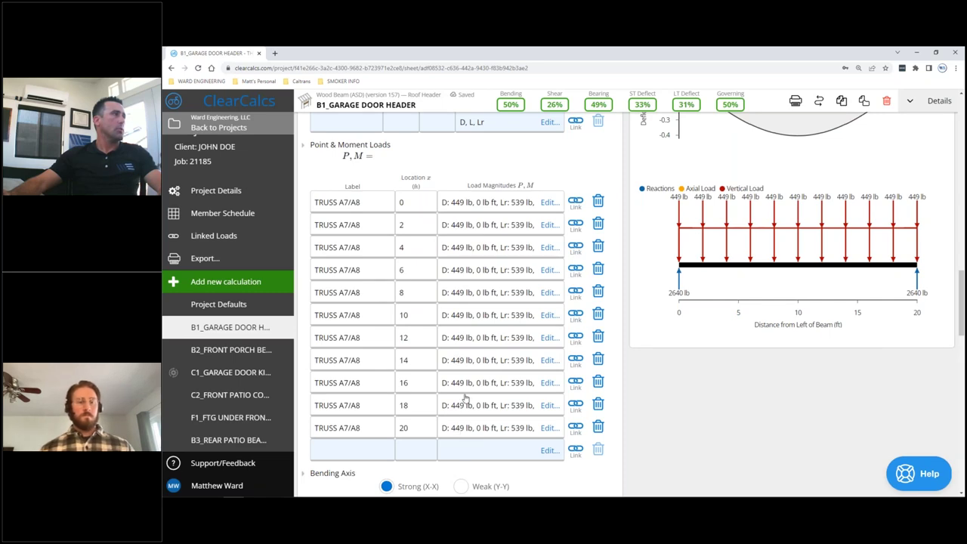
Compare the header's load diagram with its table of point and moment loads.
scroll(465, 399, "up", 3)
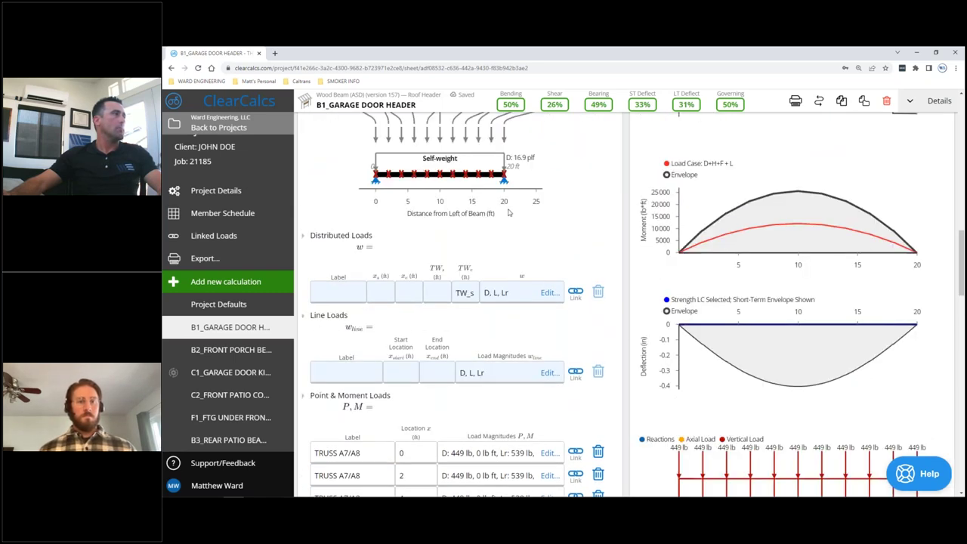
scroll(510, 213, "up", 3)
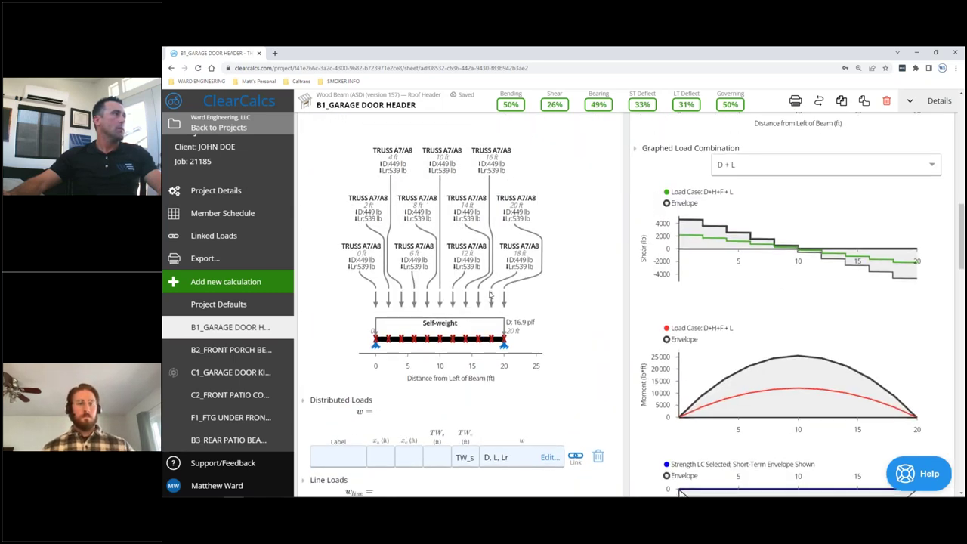
scroll(490, 295, "down", 5)
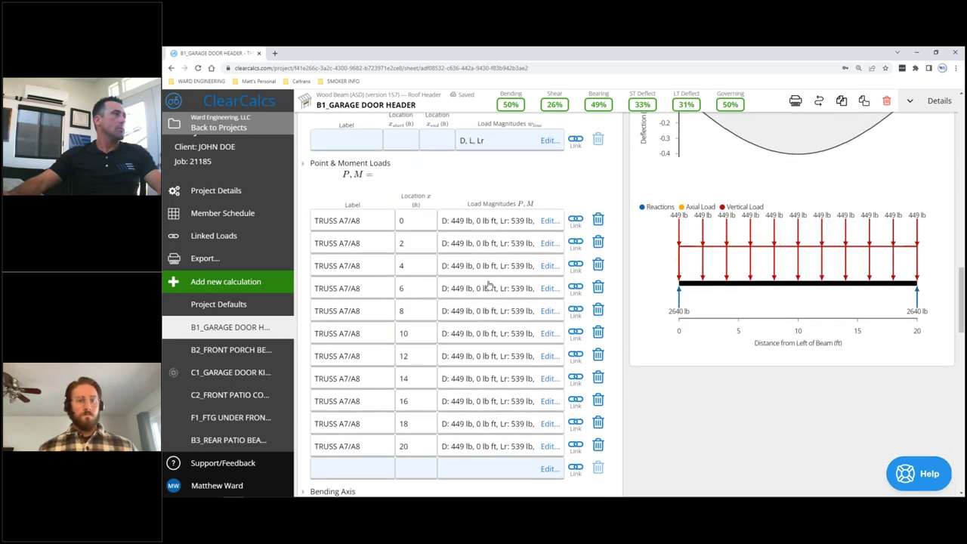
Review the header's bending axis, self-weight, live load type and point load bracing settings.
scroll(489, 286, "down", 1)
scroll(440, 351, "down", 1)
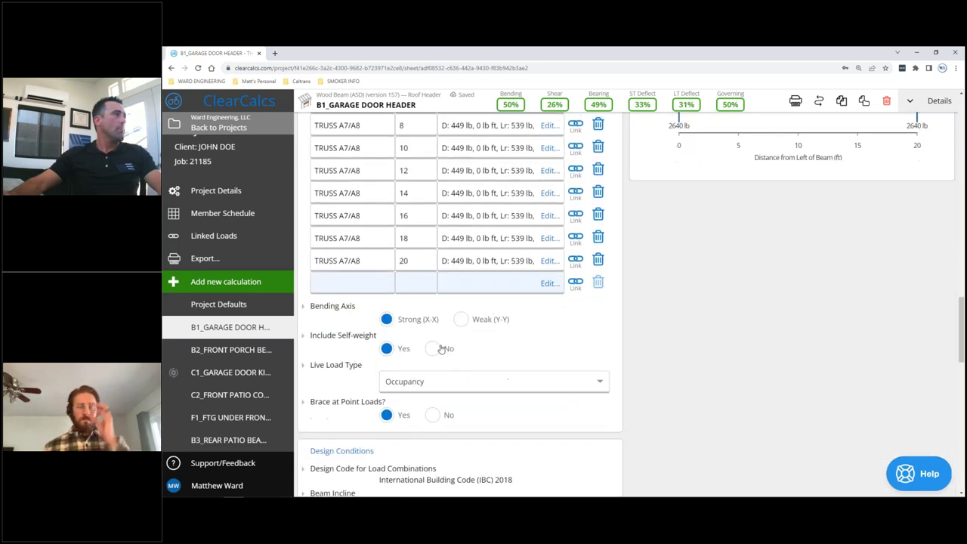
scroll(448, 347, "down", 1)
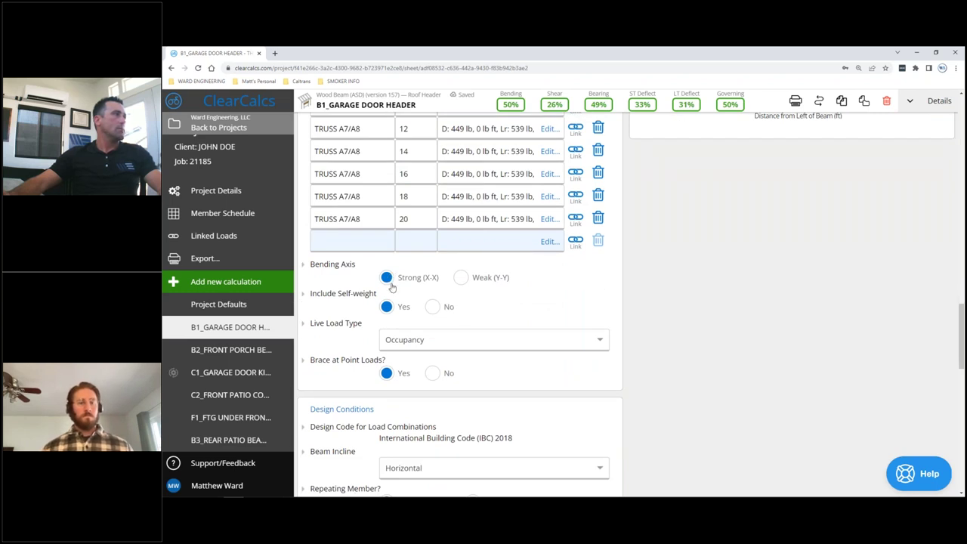
scroll(389, 290, "down", 1)
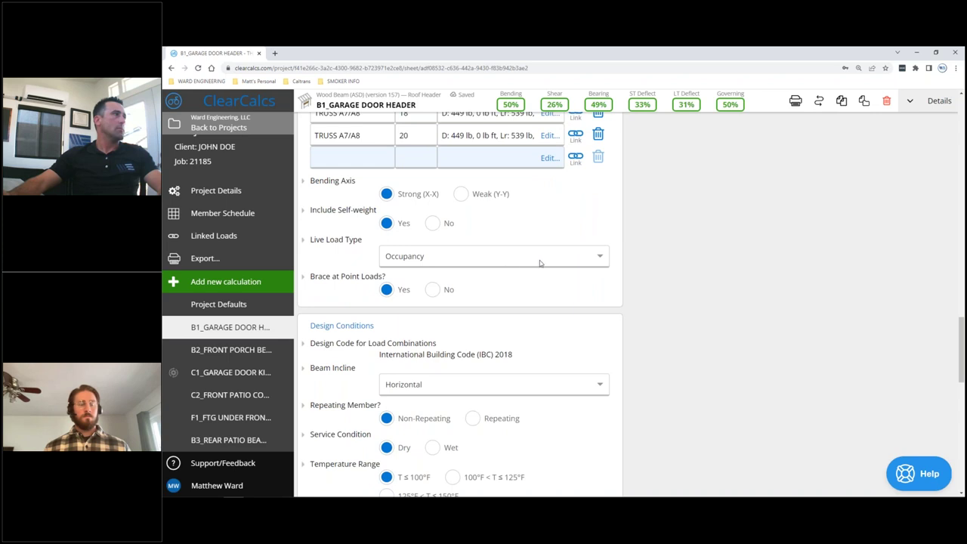
Examine the header's design conditions, including its service condition, temperature range and short-term and long-term deflection limits.
scroll(514, 266, "down", 1)
scroll(464, 268, "down", 1)
scroll(412, 275, "down", 1)
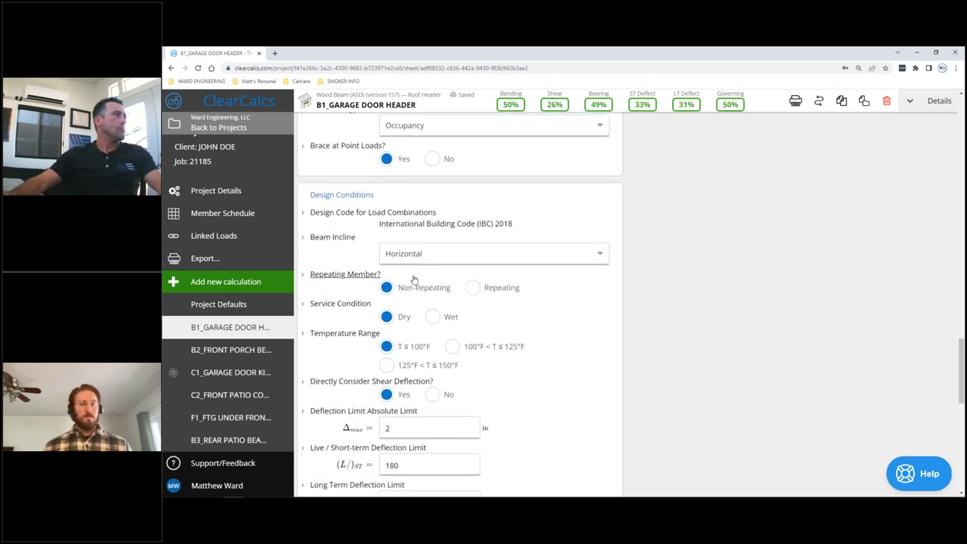
scroll(497, 350, "down", 2)
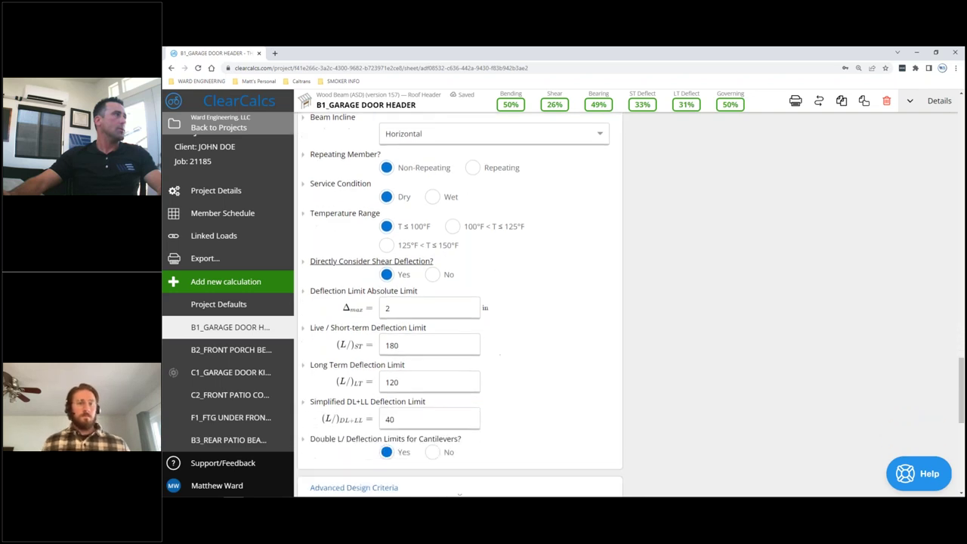
left_click(423, 341)
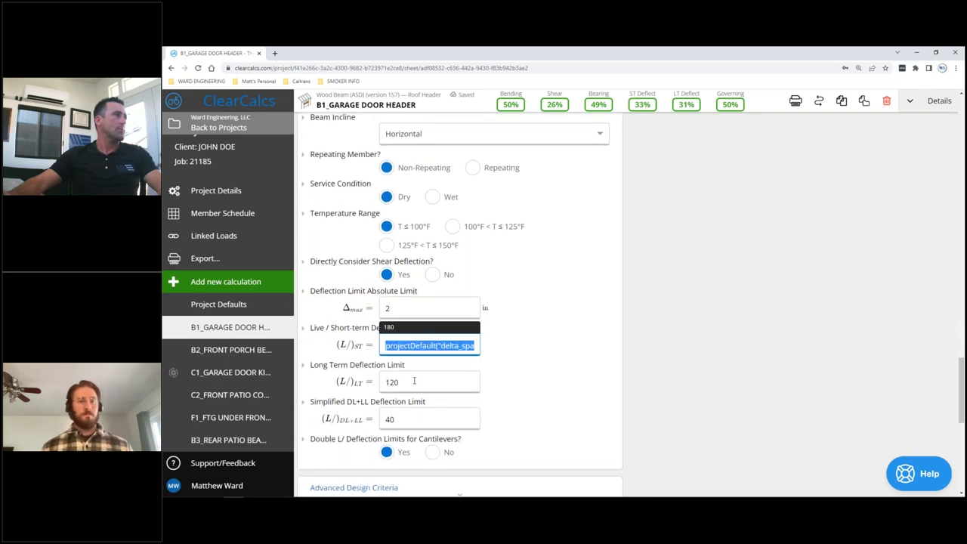
left_click(560, 347)
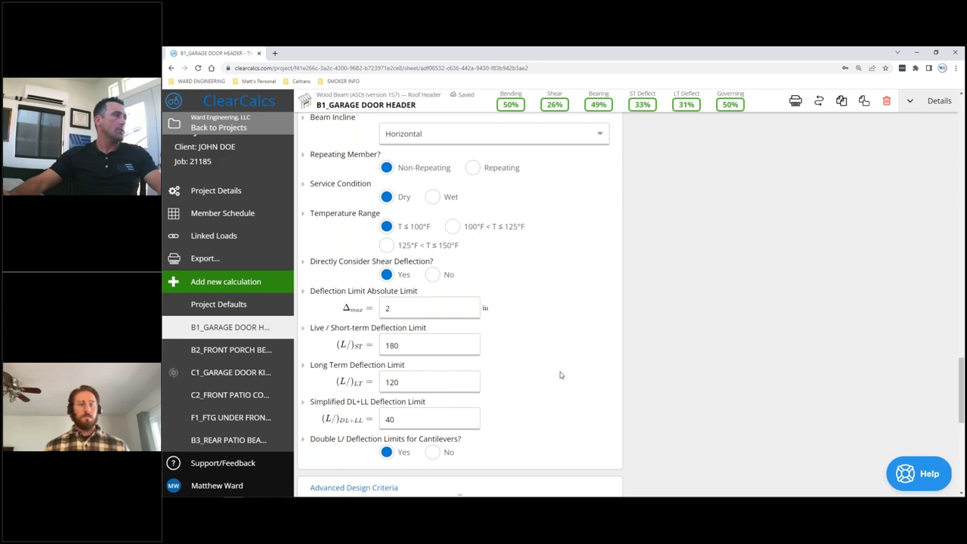
scroll(561, 375, "down", 1)
Check the header's load diagram, its shear and moment graphs, and its bending utilization.
scroll(560, 373, "up", 3)
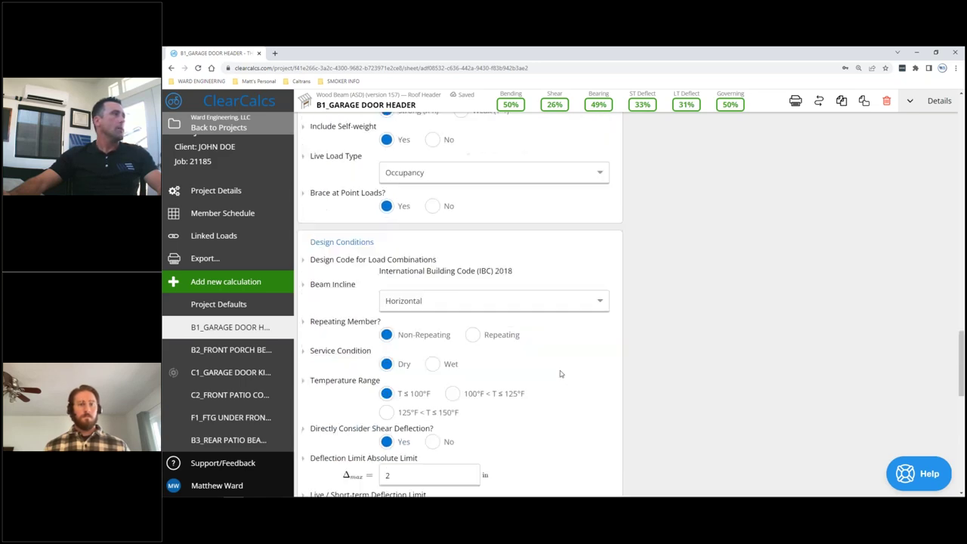
scroll(560, 374, "up", 10)
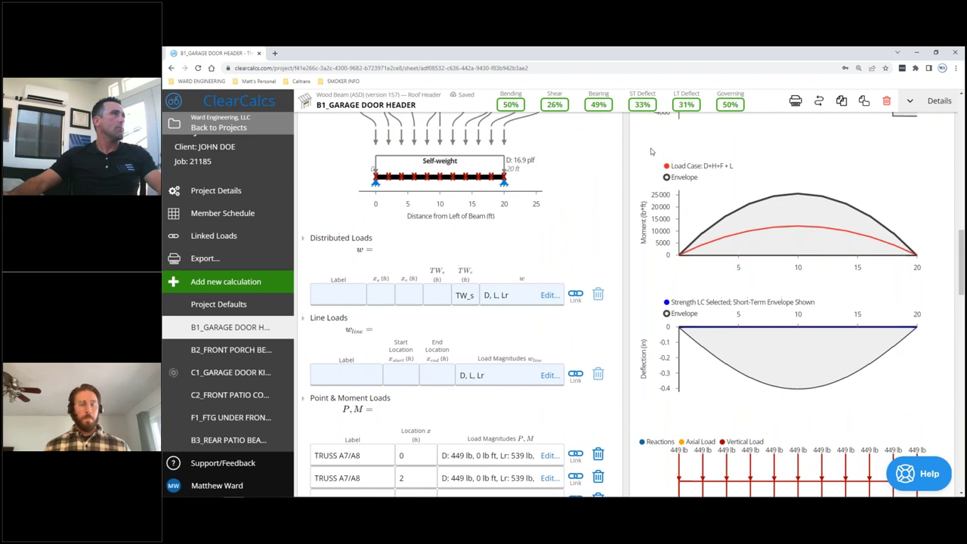
scroll(651, 152, "up", 3)
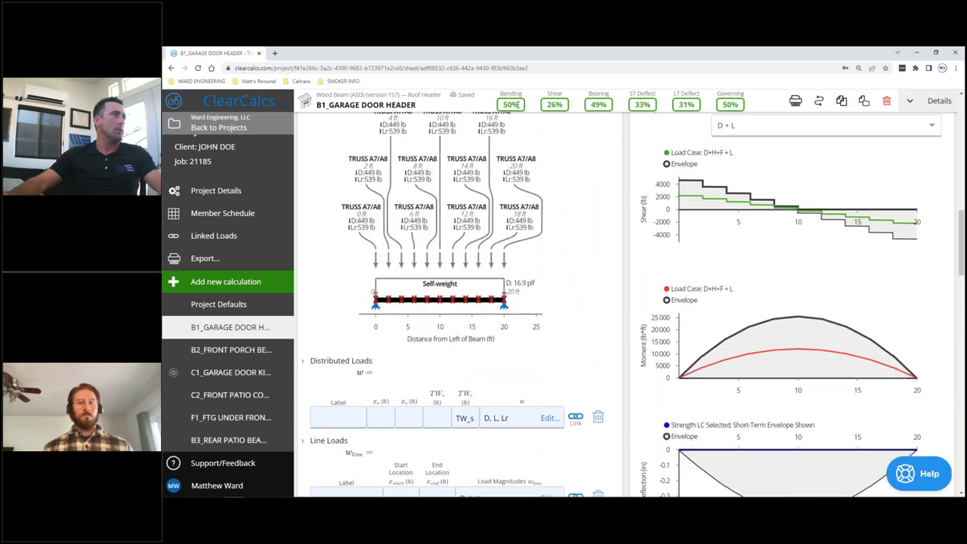
scroll(521, 106, "up", 2)
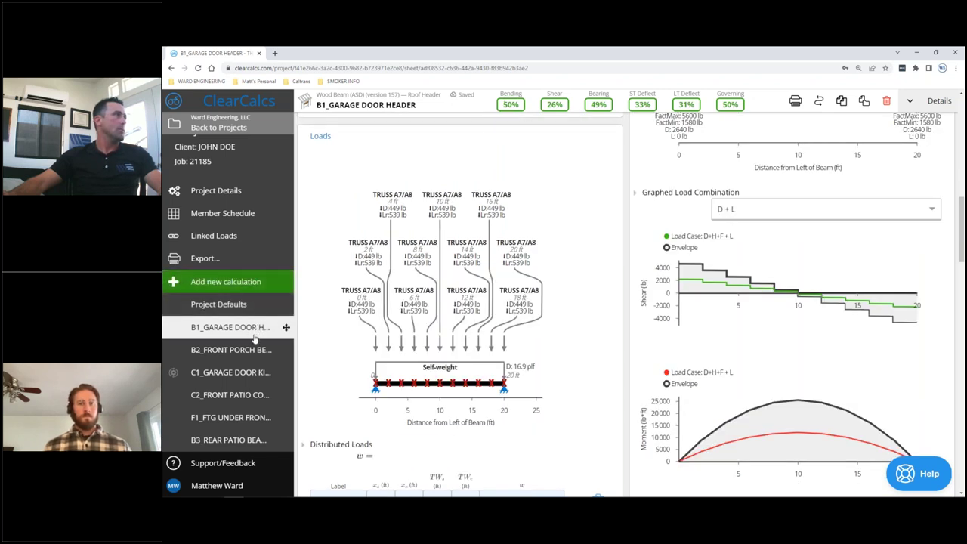
Open the B2_FRONT PORCH BEAM calculation and check its section, number of plies and beam plan length.
mouse_move(238, 350)
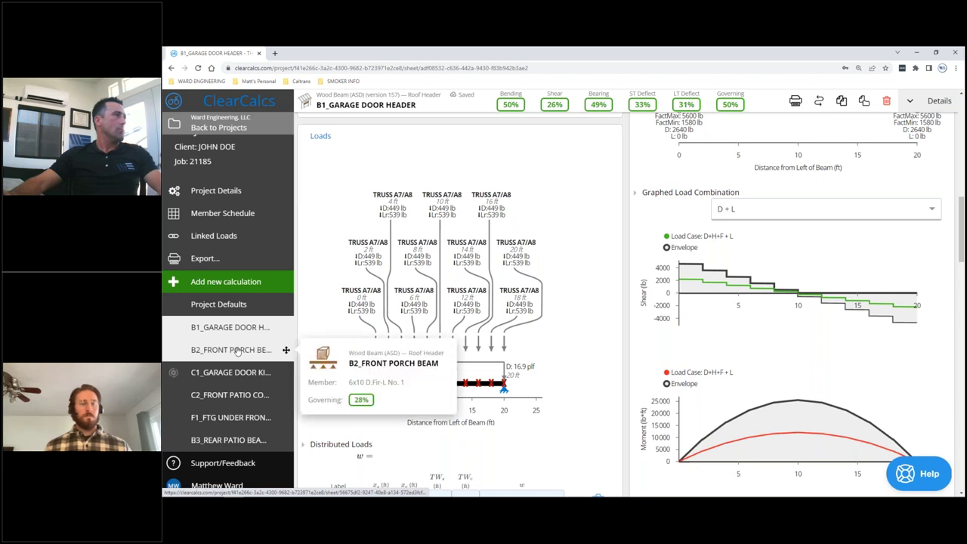
left_click(237, 350)
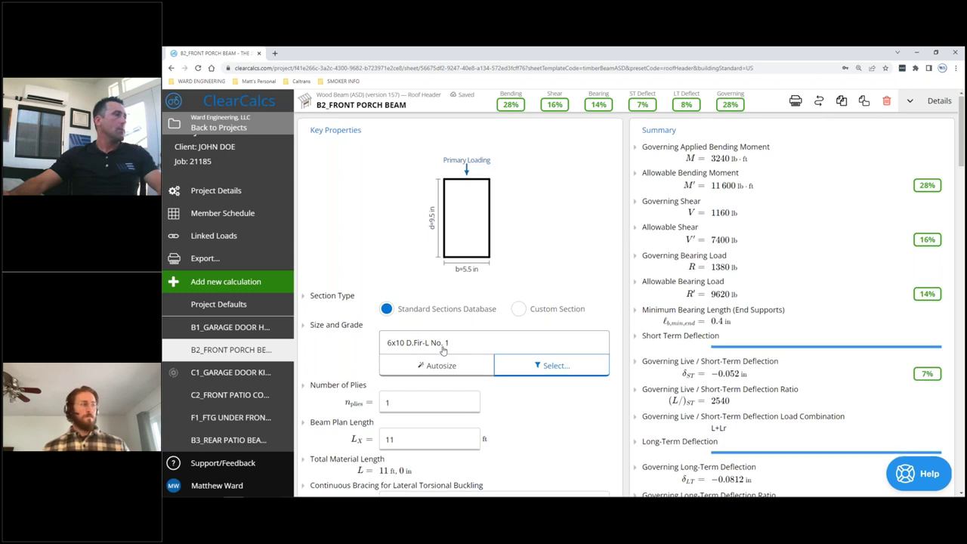
scroll(438, 355, "down", 1)
left_click(419, 363)
left_click(423, 396)
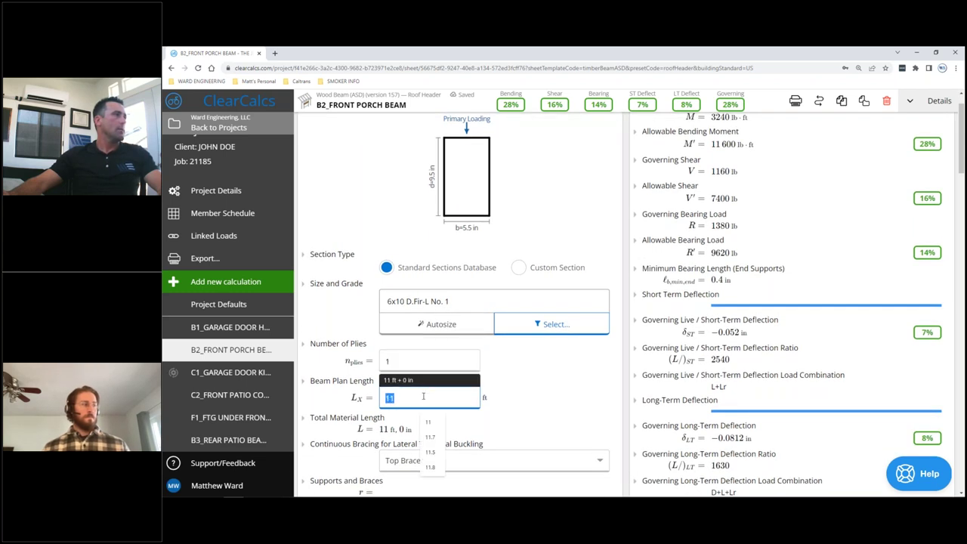
Examine the porch beam's lateral bracing, supports and bearing lengths, and the TRUSS M2 loads in its load diagram.
scroll(470, 293, "down", 4)
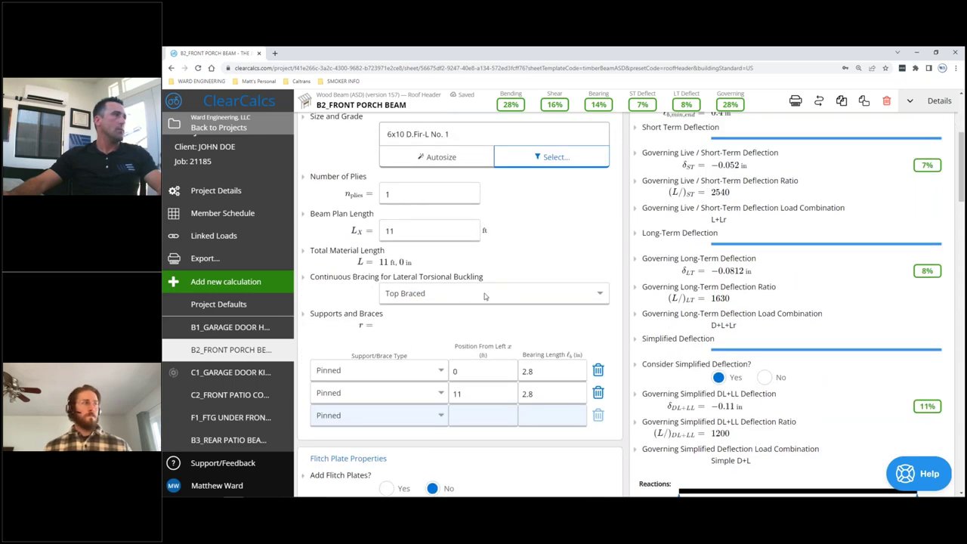
scroll(484, 293, "down", 2)
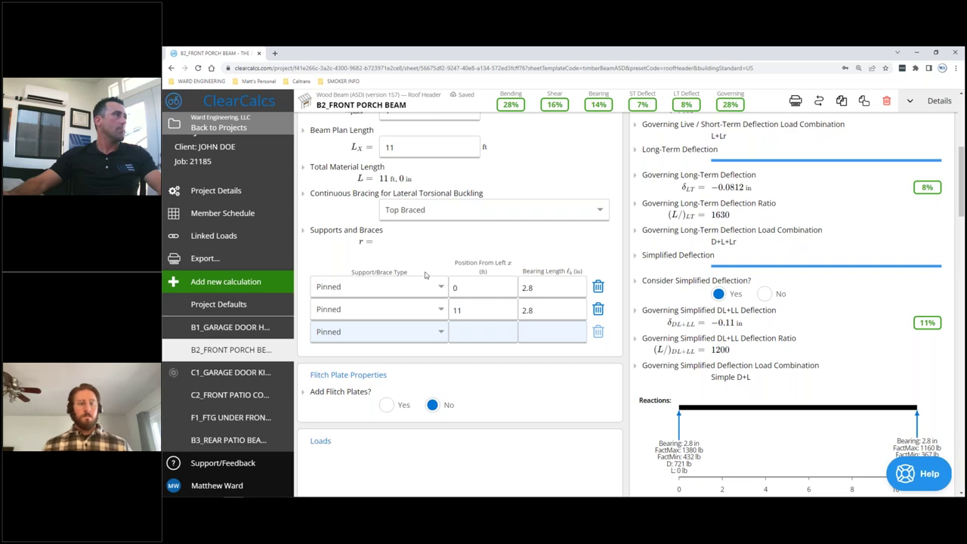
scroll(426, 275, "down", 1)
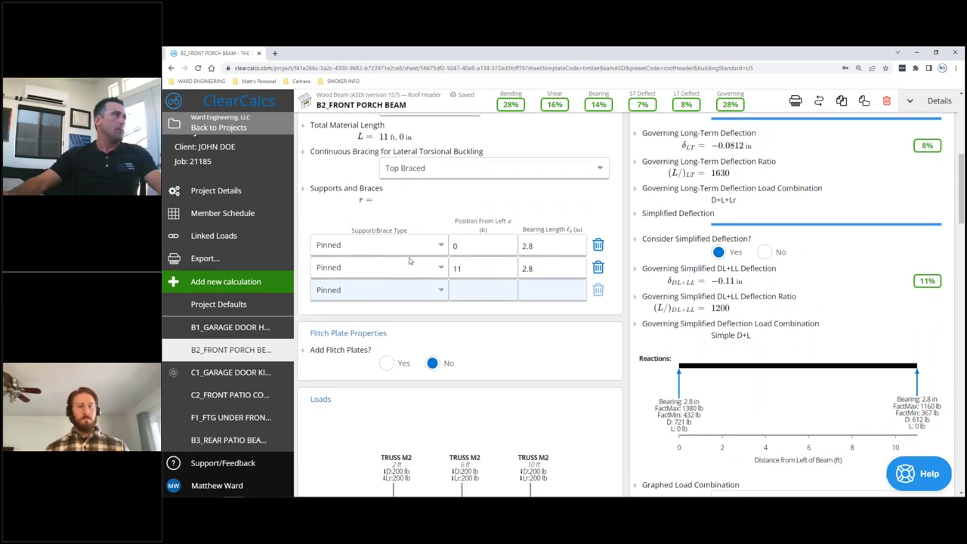
scroll(409, 260, "down", 7)
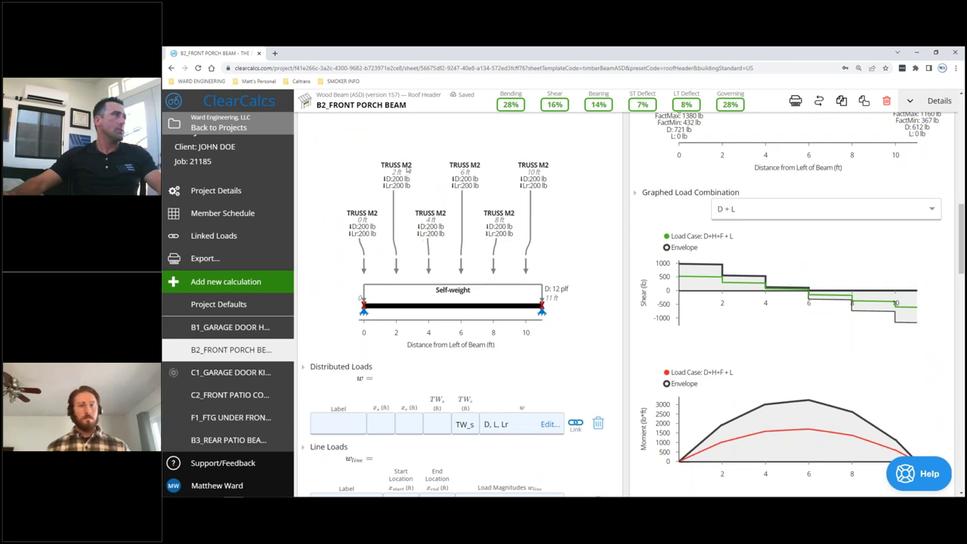
Inspect the dead and roof live load magnitudes of the TRUSS M2 point load at 0 ft.
scroll(350, 315, "down", 6)
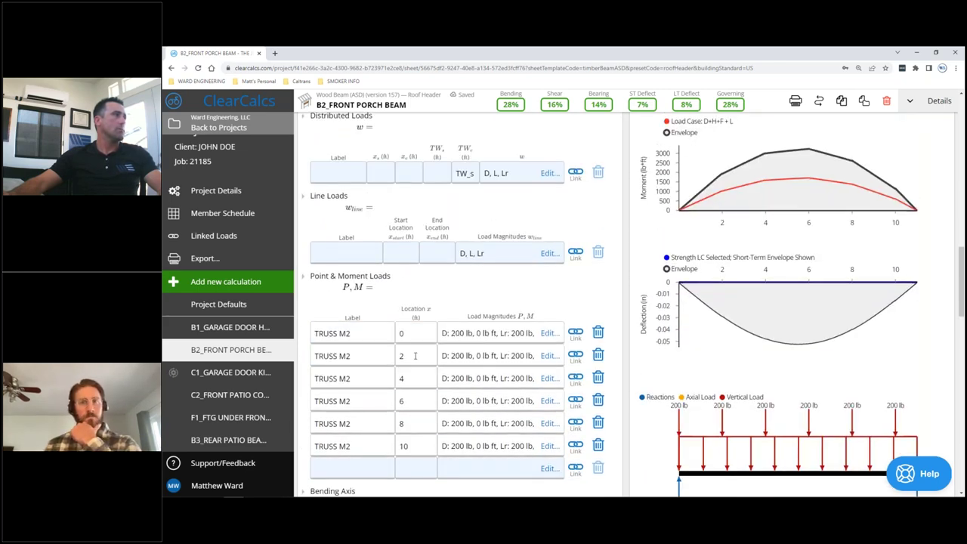
scroll(528, 309, "down", 1)
left_click(549, 293)
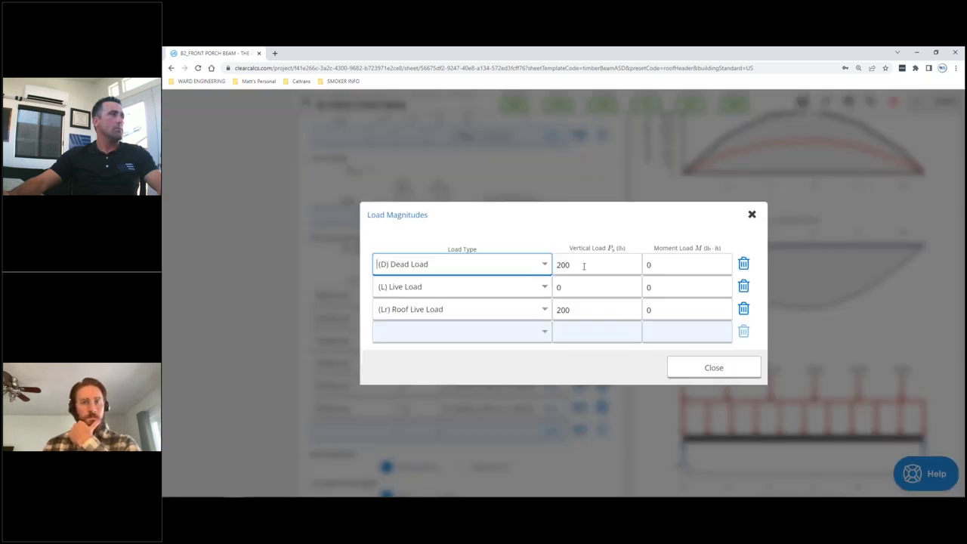
left_click(713, 370)
Review the porch beam's design conditions and deflection limits, and compare its utilization ratios with the summary results.
scroll(504, 320, "down", 10)
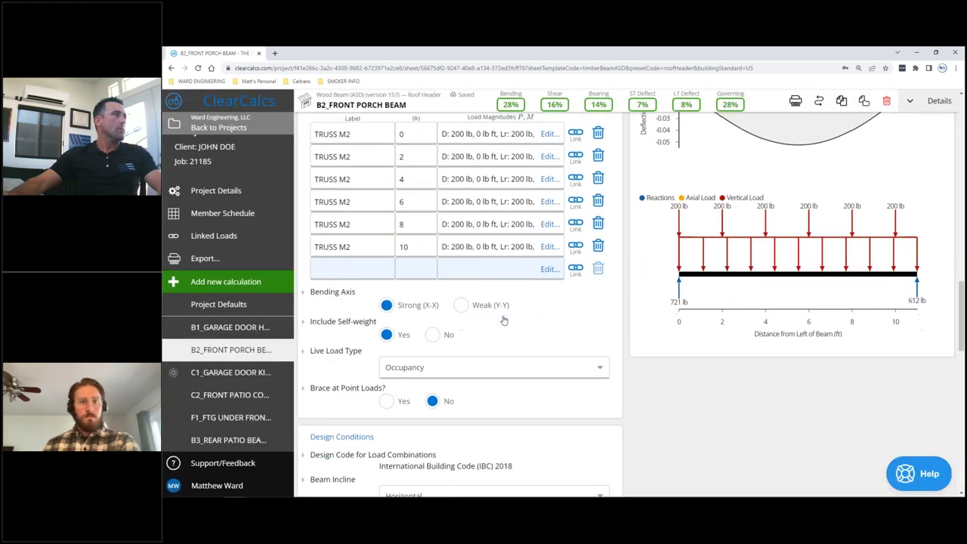
scroll(531, 420, "down", 5)
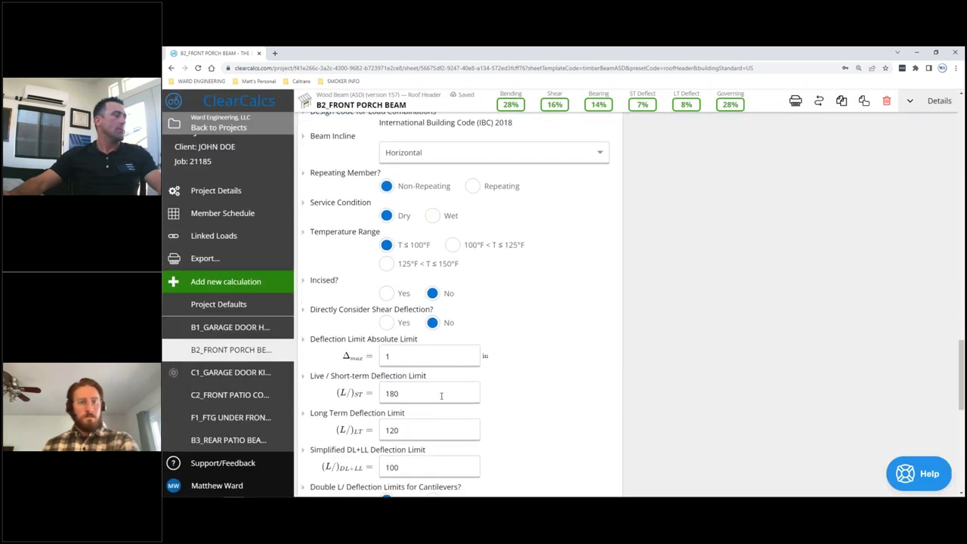
scroll(436, 356, "up", 15)
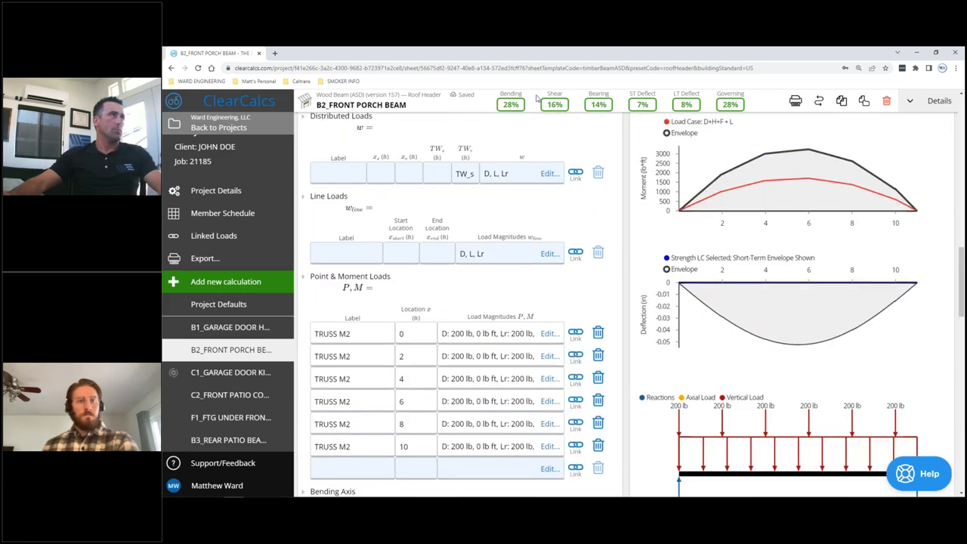
scroll(548, 155, "up", 5)
scroll(549, 154, "up", 8)
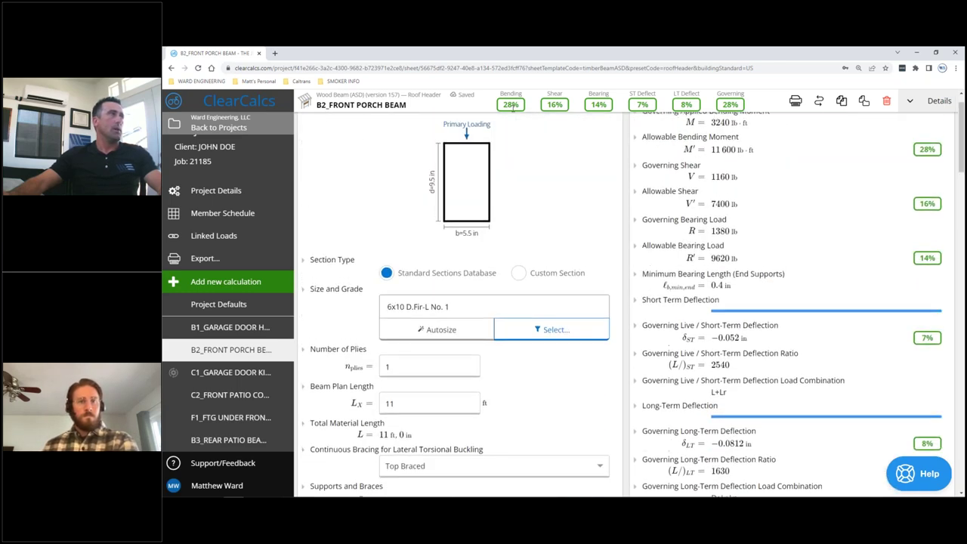
scroll(513, 105, "up", 1)
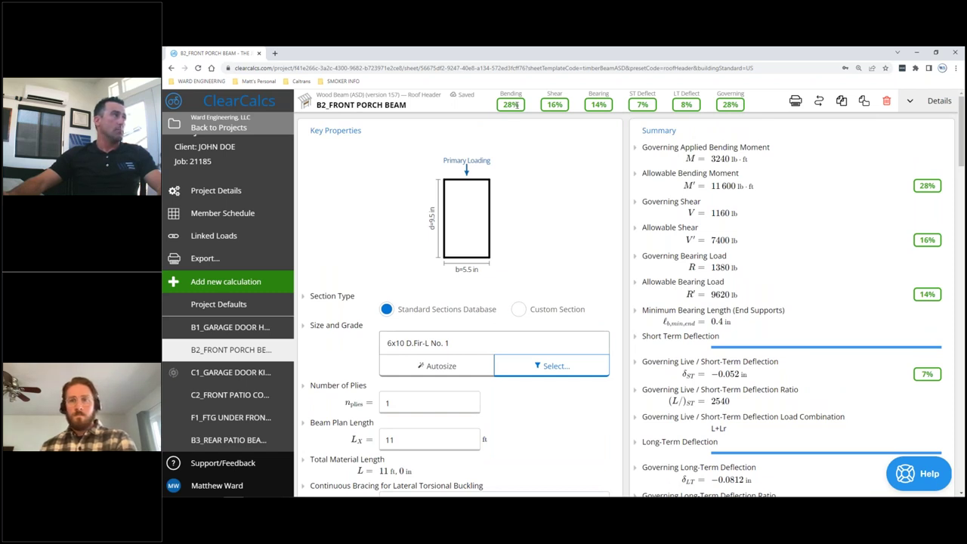
Filter the porch beam's 6x10 Douglas Fir-Larch section options to grade No. 2 to compare its utilization.
scroll(438, 260, "down", 1)
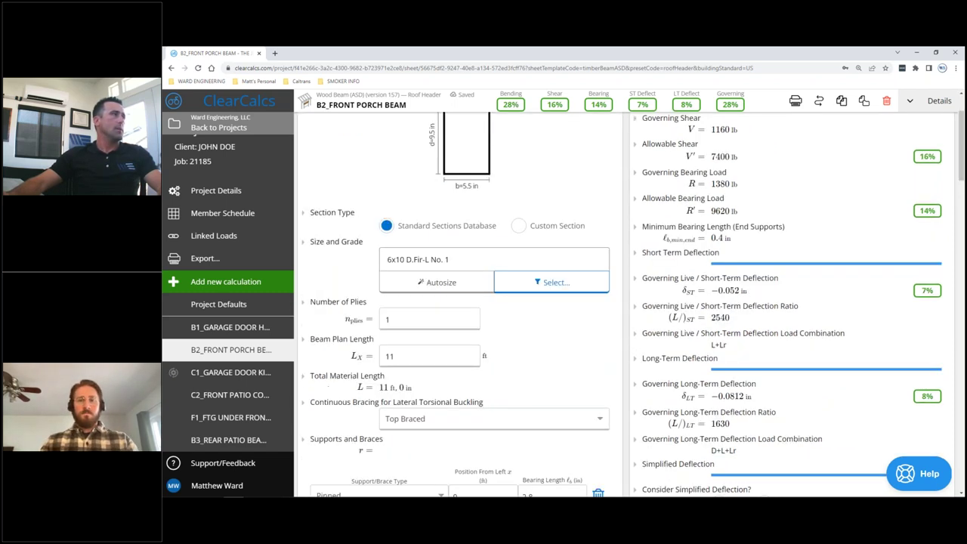
left_click(438, 260)
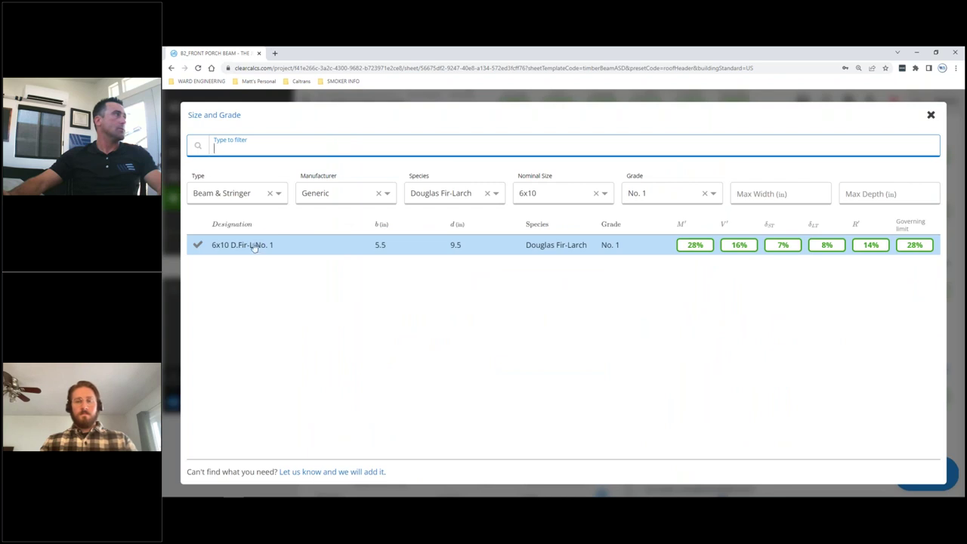
left_click(253, 250)
left_click(428, 257)
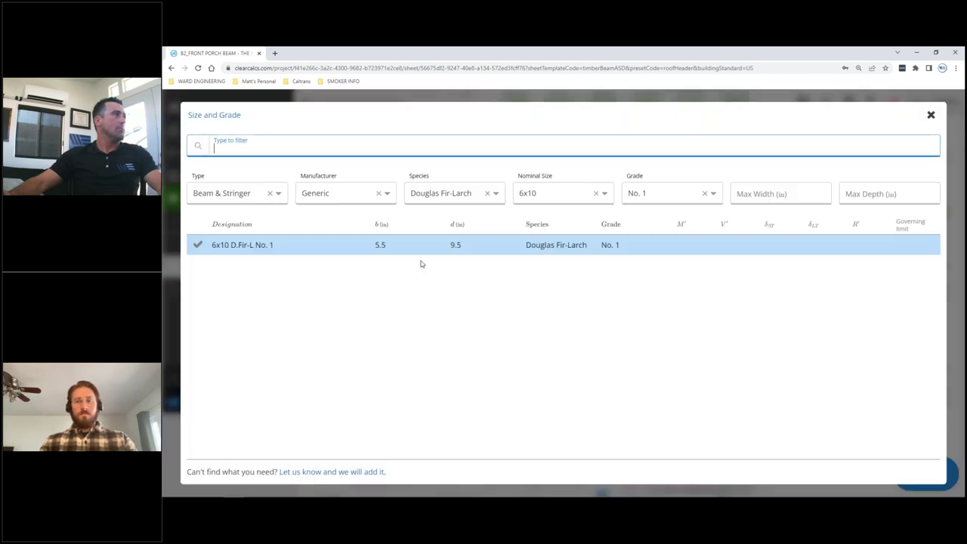
left_click(709, 196)
left_click(646, 258)
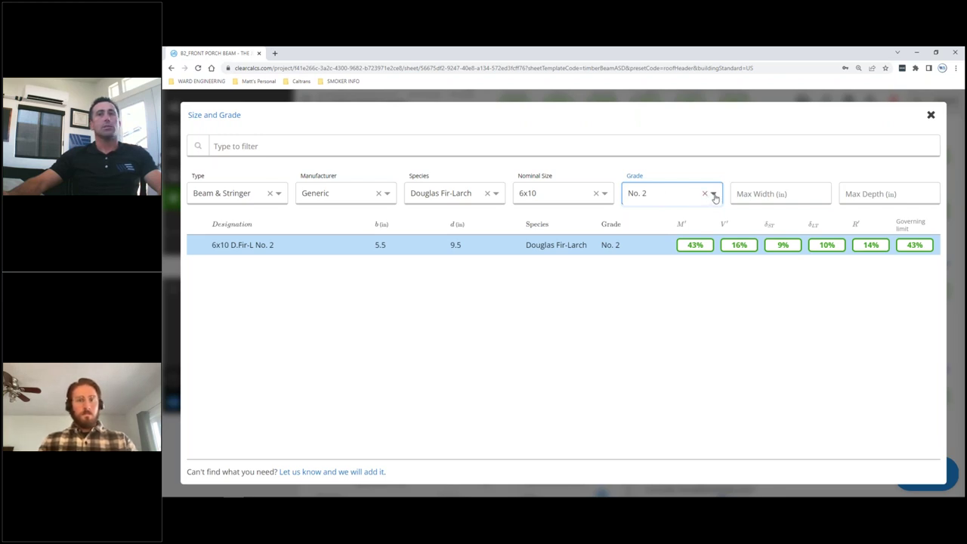
Set the section grade filter to No. 1 and choose 6x10 D.Fir-L No. 1 for the porch beam.
left_click(714, 195)
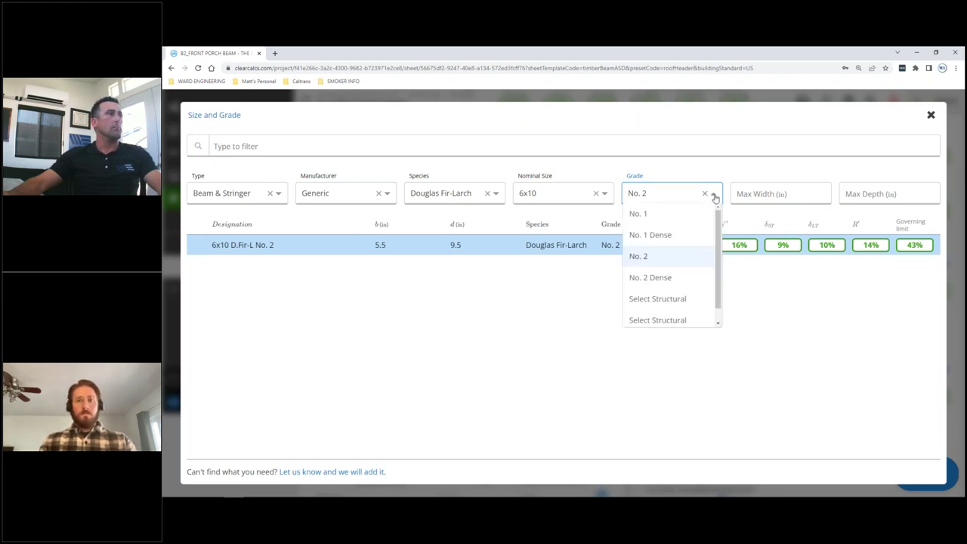
left_click(643, 217)
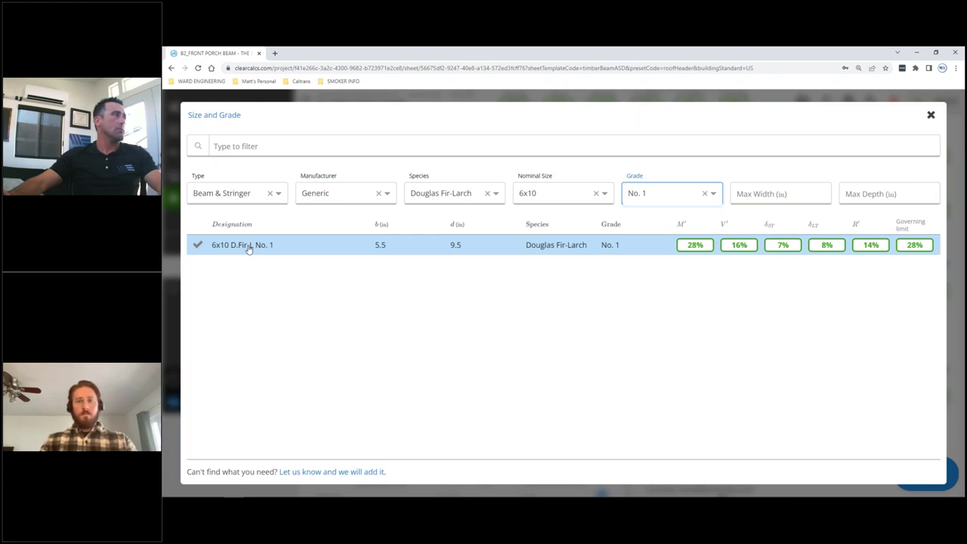
left_click(248, 245)
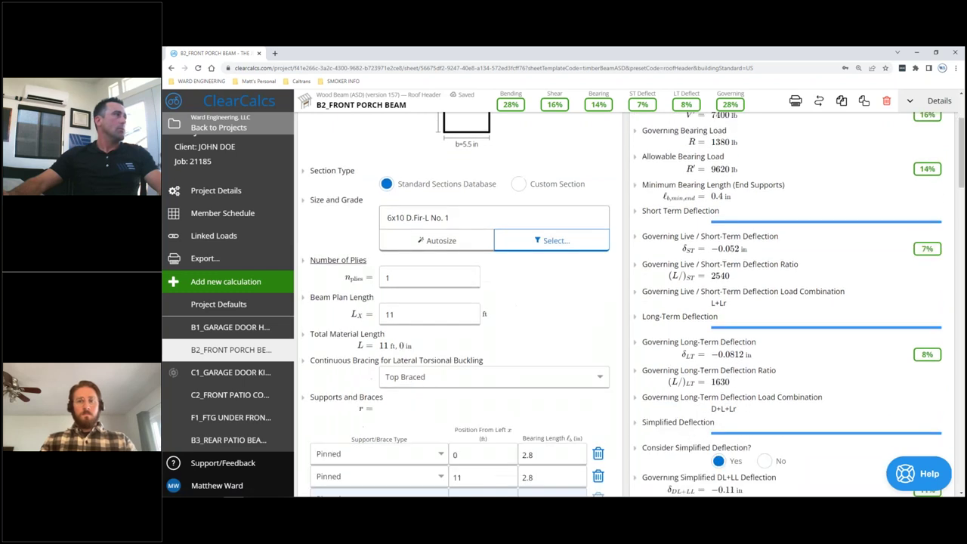
Recheck the porch beam's summary results, lateral bracing, supports and reactions.
scroll(538, 324, "up", 2)
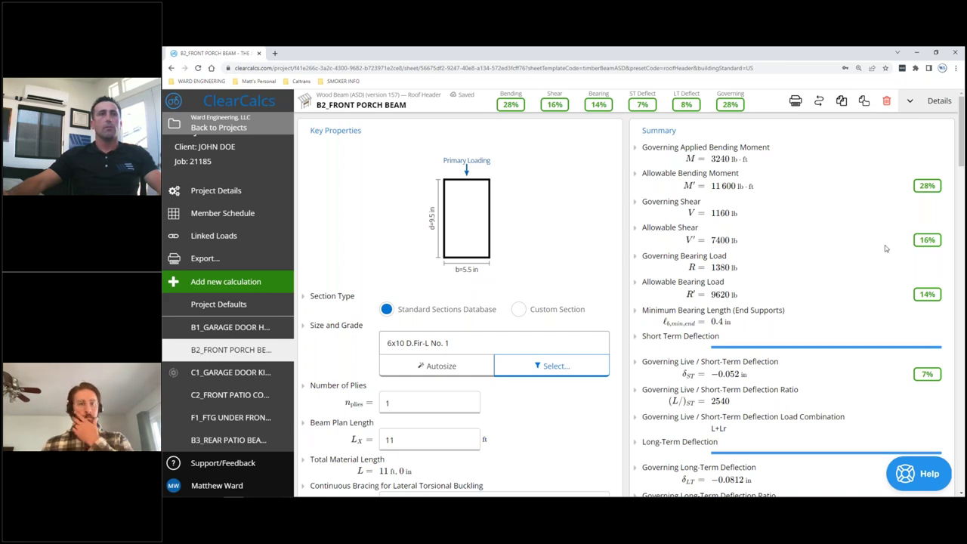
scroll(533, 242, "down", 5)
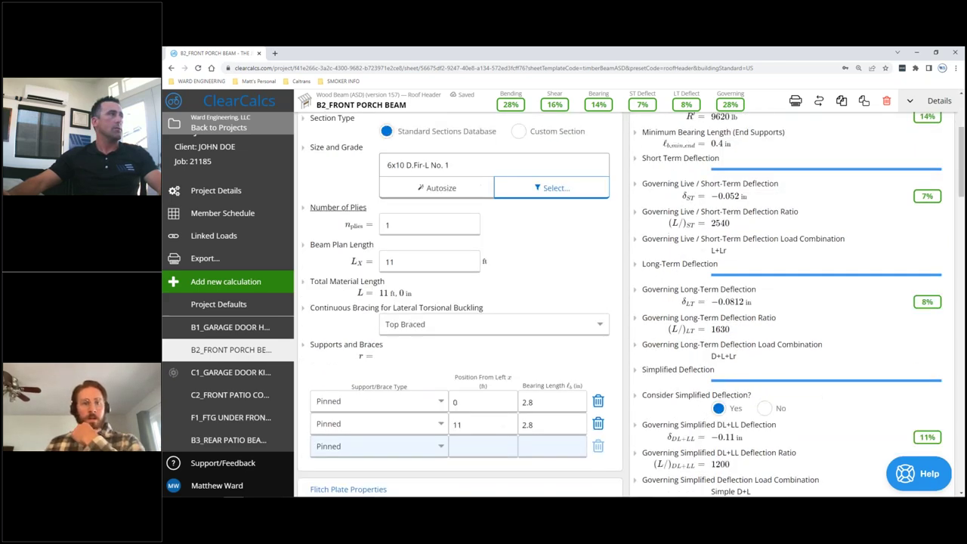
scroll(619, 305, "down", 2)
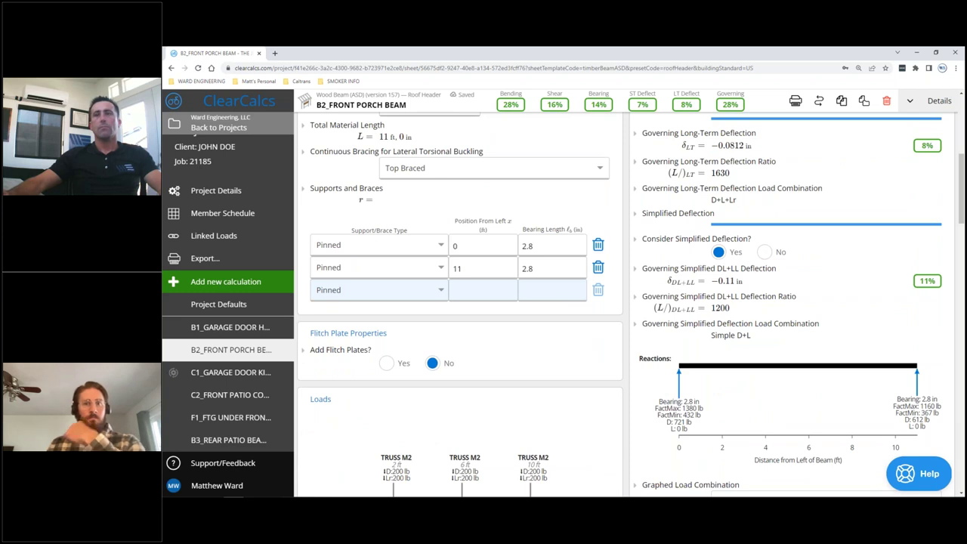
Switch to the presentation and show the Step 7 slide on inserting beam reactions and post sizes into the summary table.
key("alt+Tab")
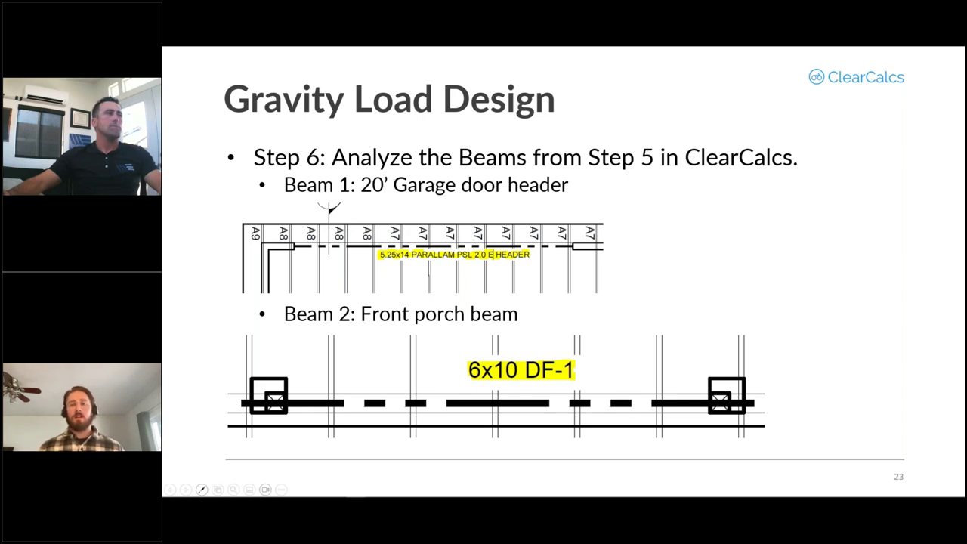
key("Right")
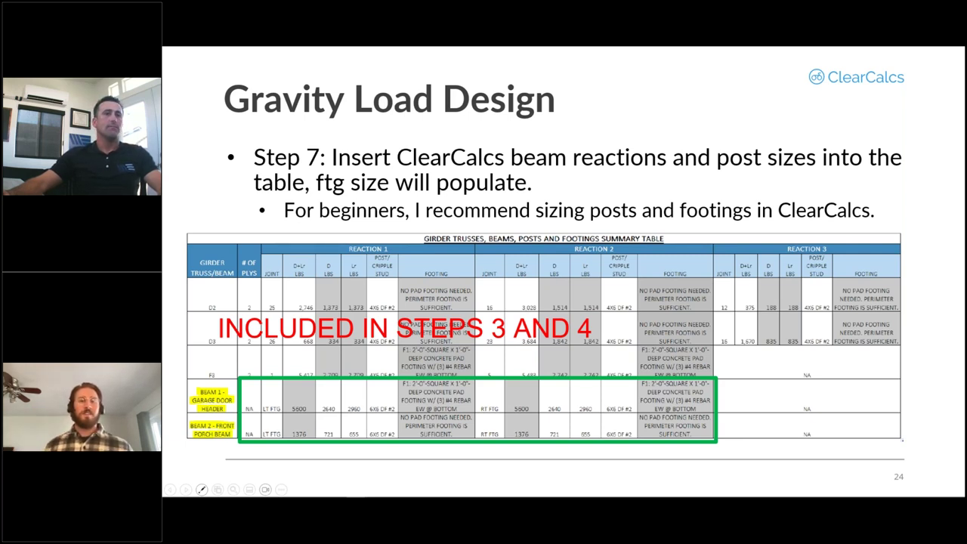
Return to ClearCalcs and examine the locations of the porch beam's TRUSS M2 point loads, then go back to the presentation.
mouse_move(595, 494)
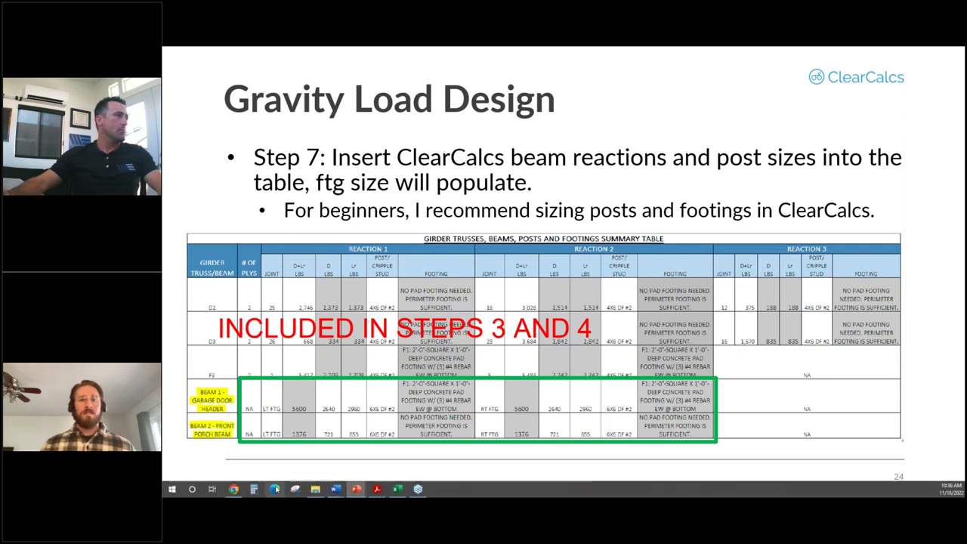
mouse_move(233, 488)
left_click(244, 466)
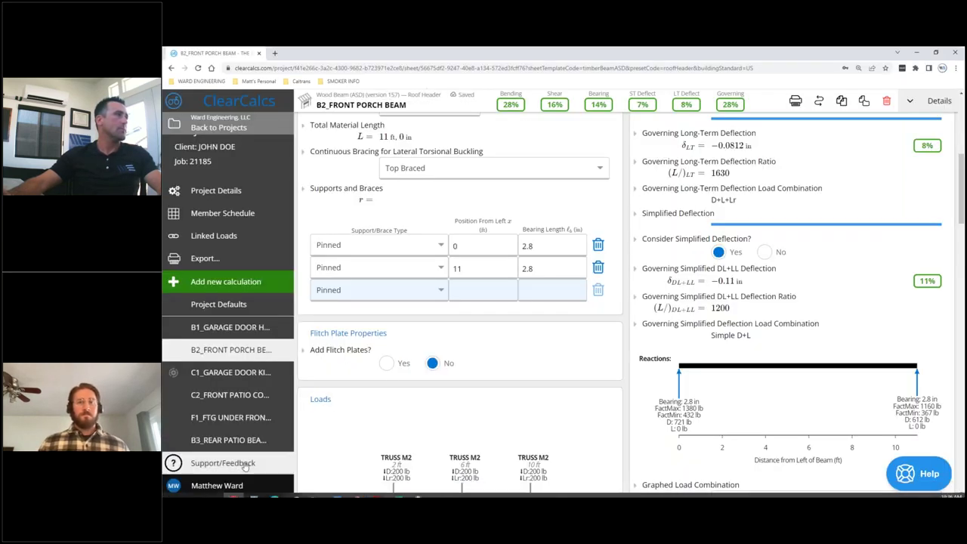
scroll(405, 376, "down", 5)
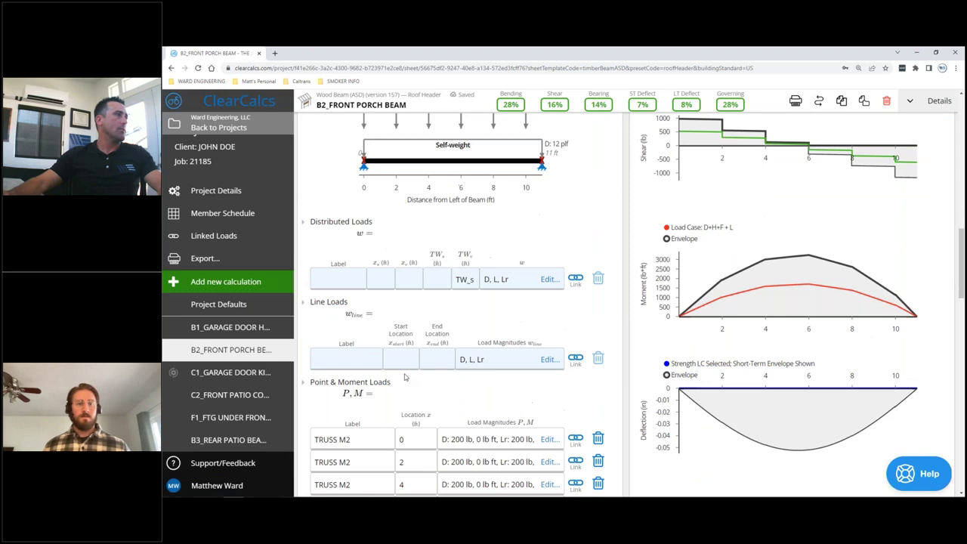
scroll(404, 377, "down", 2)
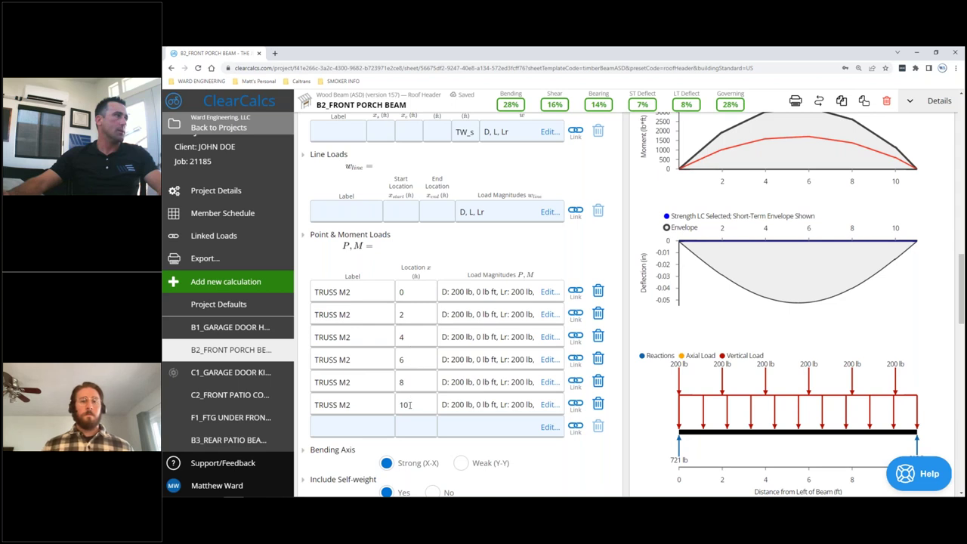
left_click(413, 313)
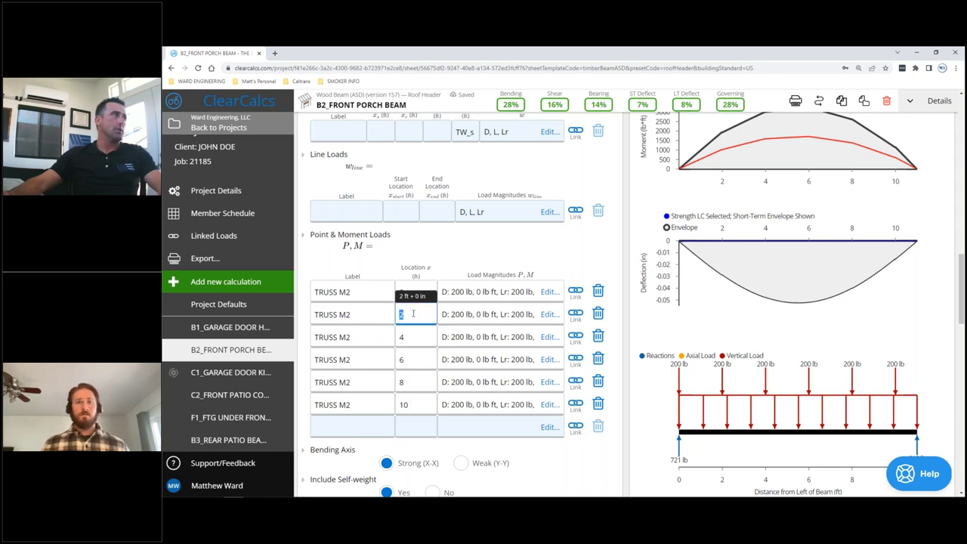
left_click(412, 405)
left_click(611, 246)
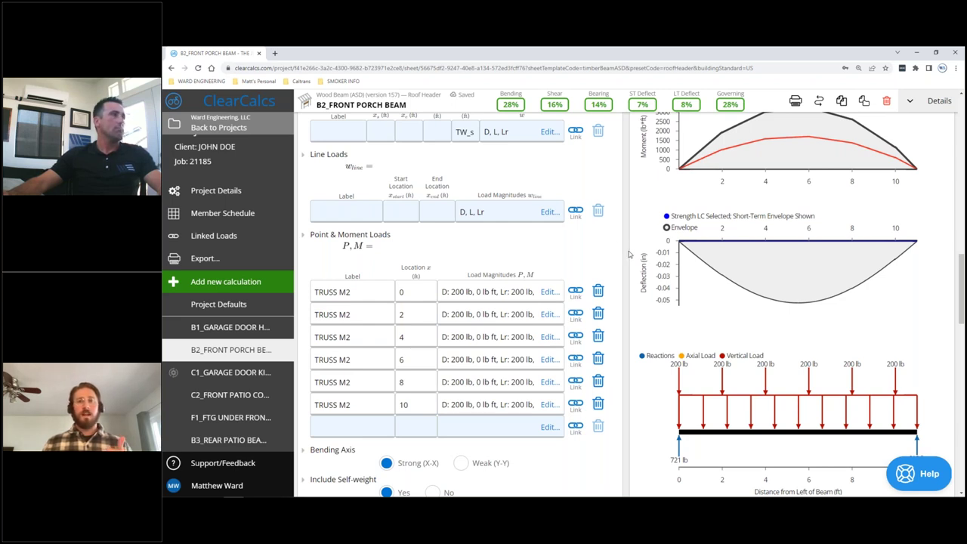
mouse_move(652, 262)
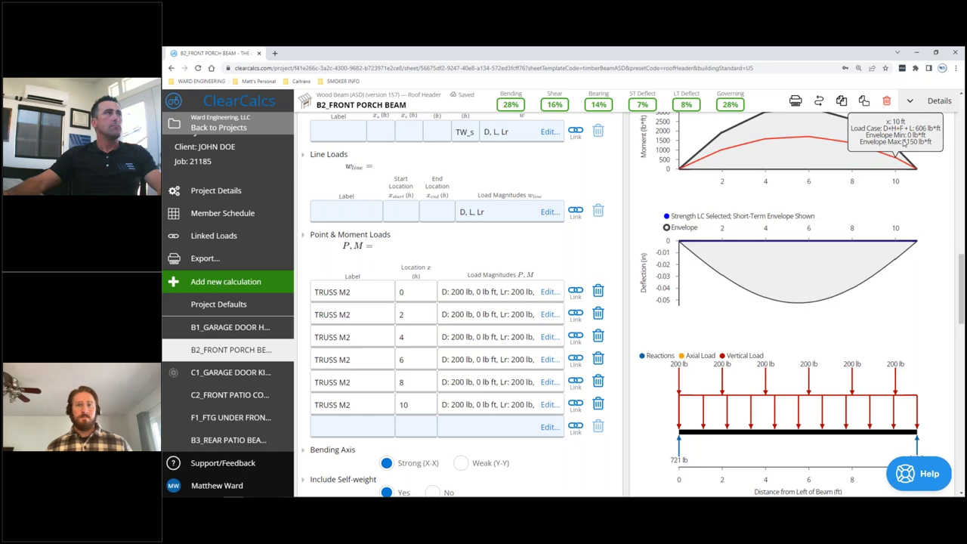
left_click(897, 52)
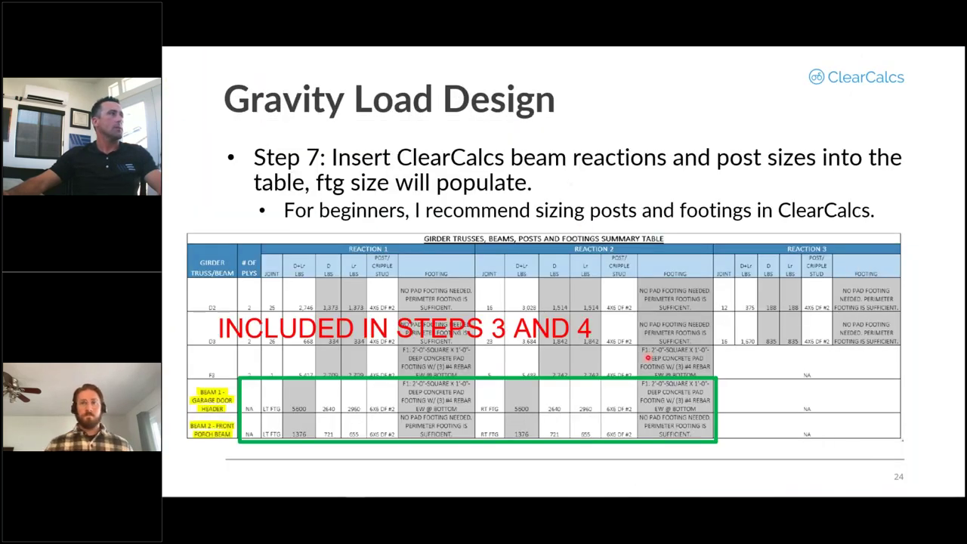
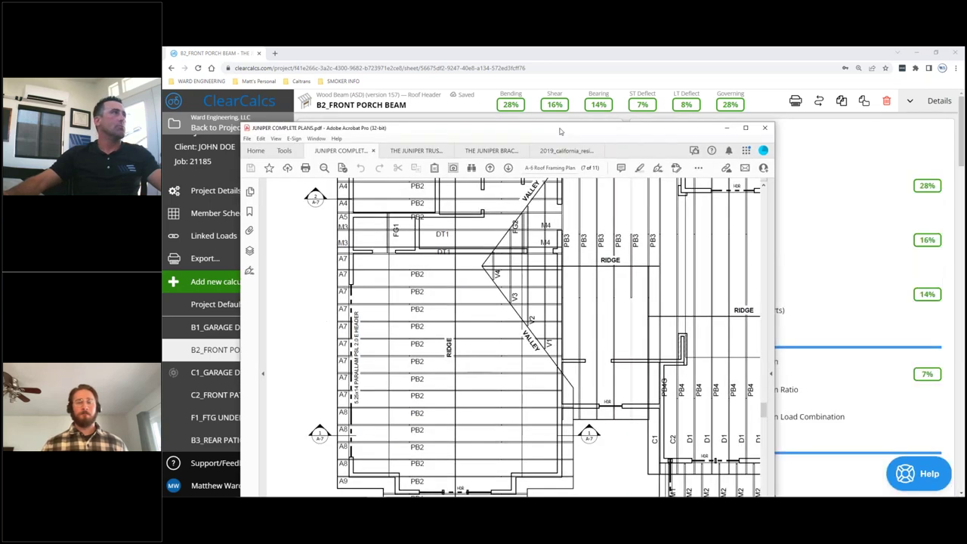
Examine the 6x10 DF-1 porch beam, its posts and the M2 trusses on the roof framing plan in Acrobat.
key("super+Up")
scroll(633, 440, "up", 3)
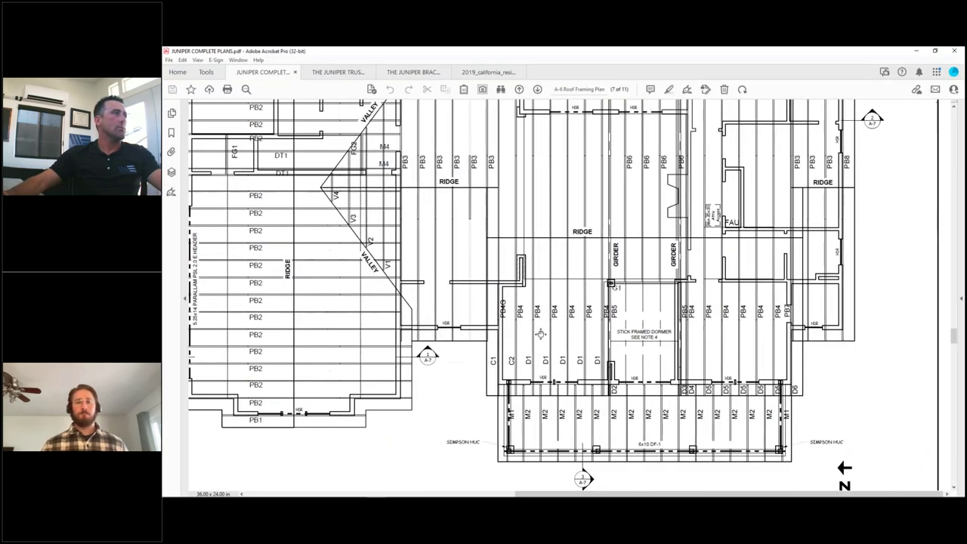
scroll(633, 440, "up", 1)
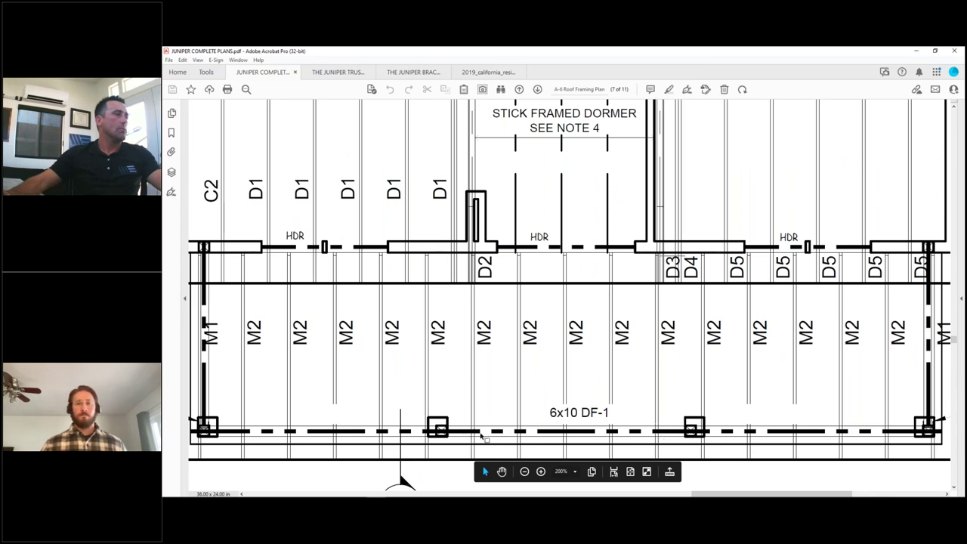
scroll(479, 432, "up", 1)
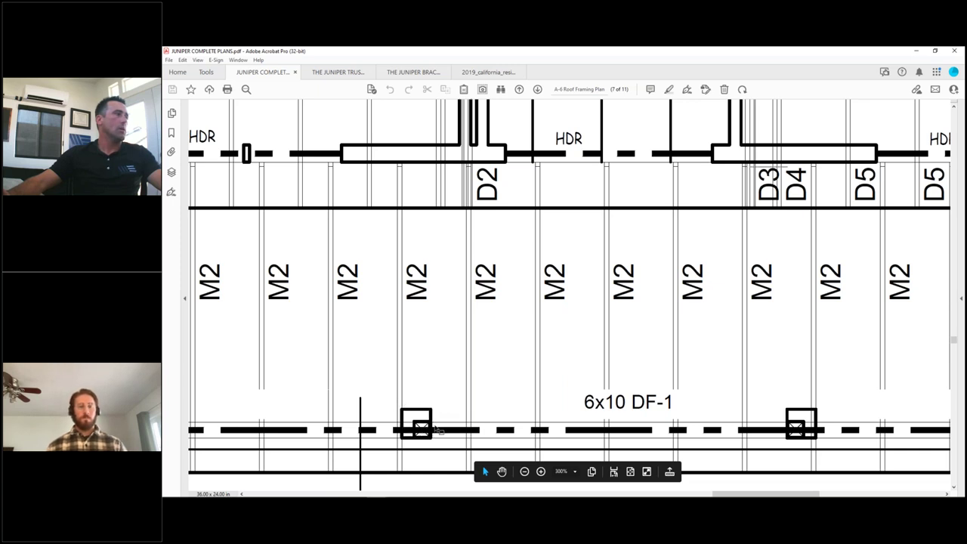
scroll(426, 442, "down", 1)
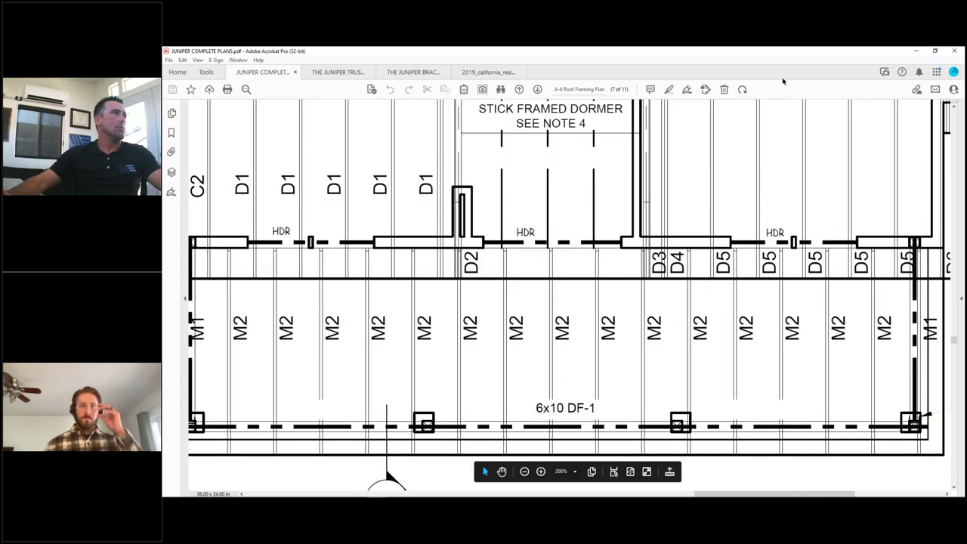
left_click(916, 51)
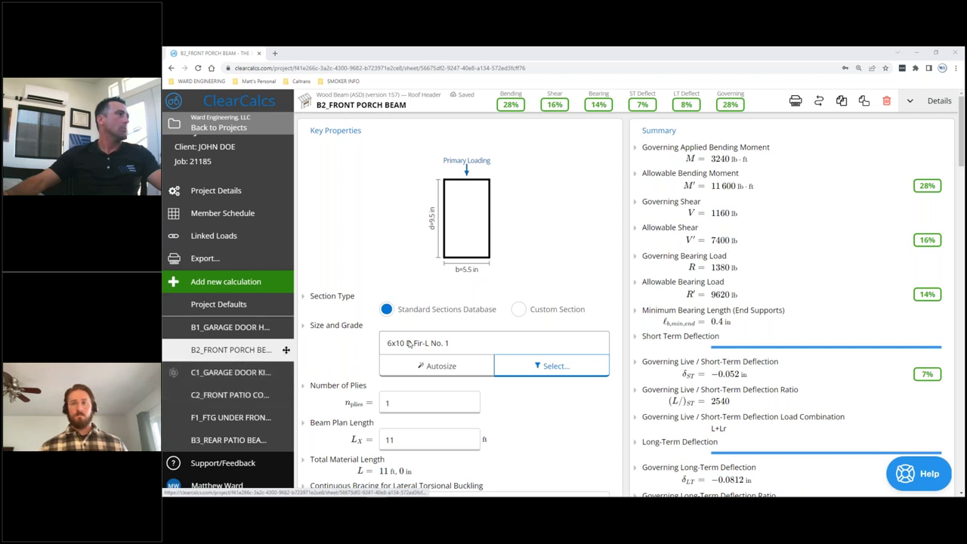
Open the C2_FRONT PATIO COLUMN calculation in ClearCalcs and review its section, height, bracing and support positions.
scroll(445, 343, "down", 3)
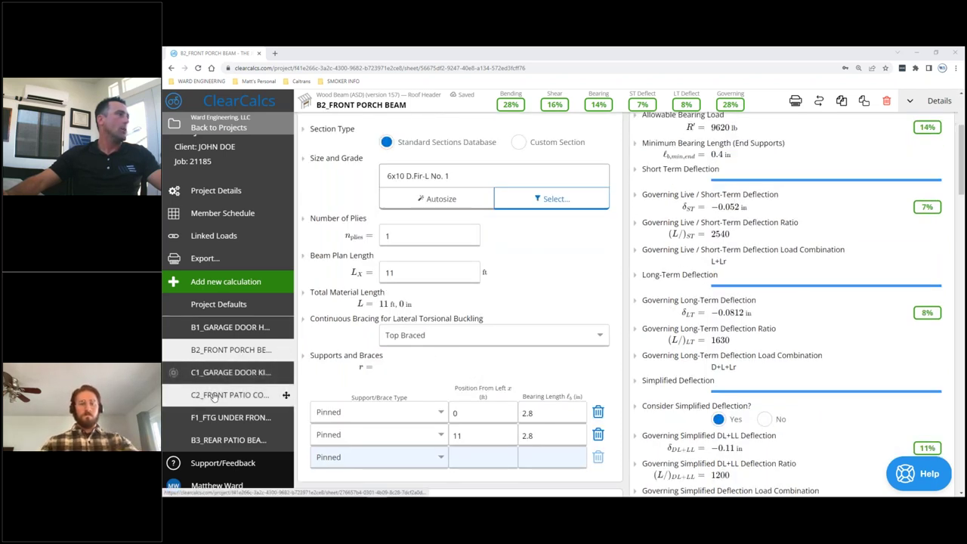
mouse_move(213, 399)
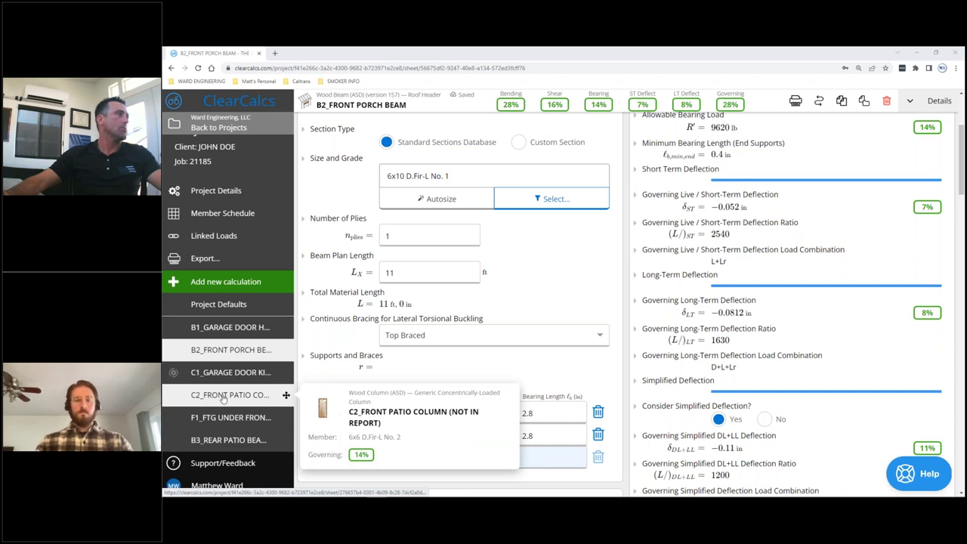
left_click(246, 399)
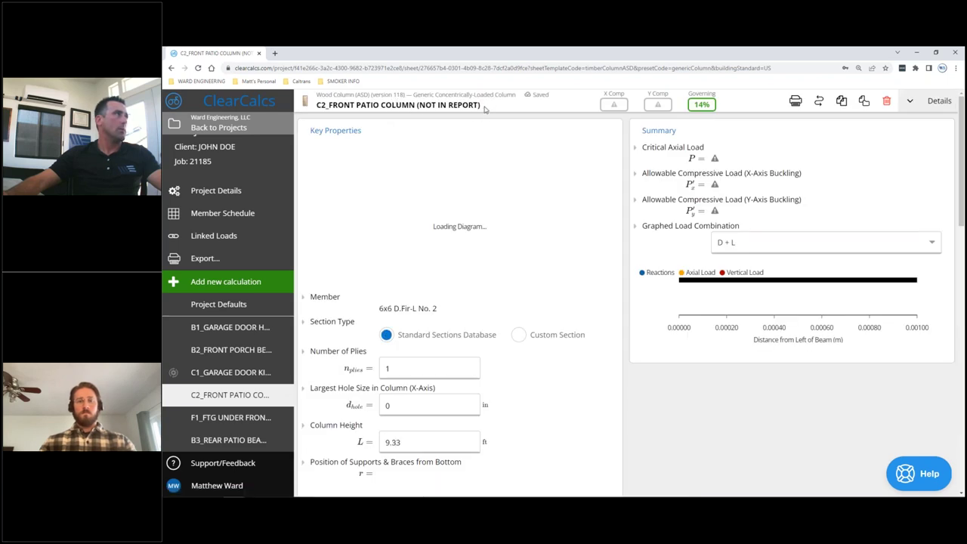
scroll(534, 256, "down", 1)
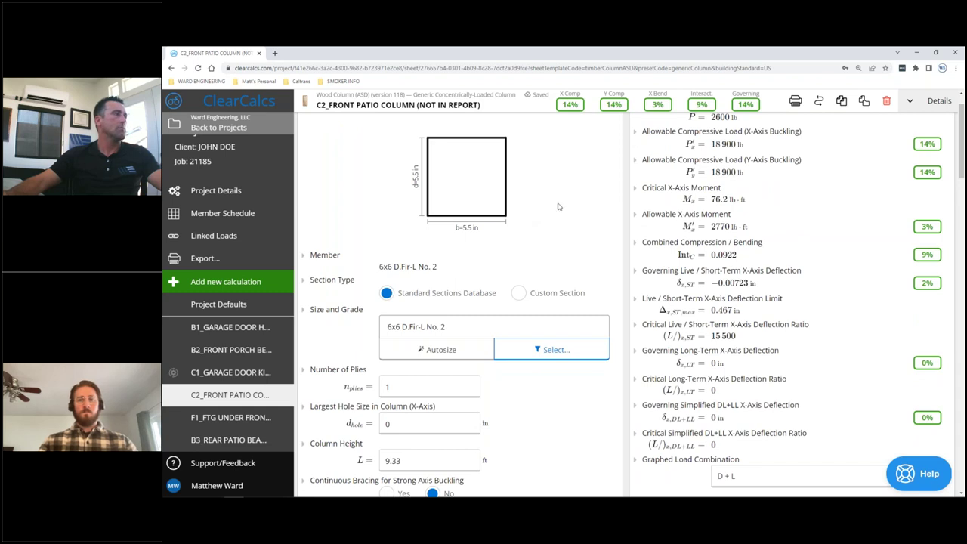
scroll(563, 204, "up", 1)
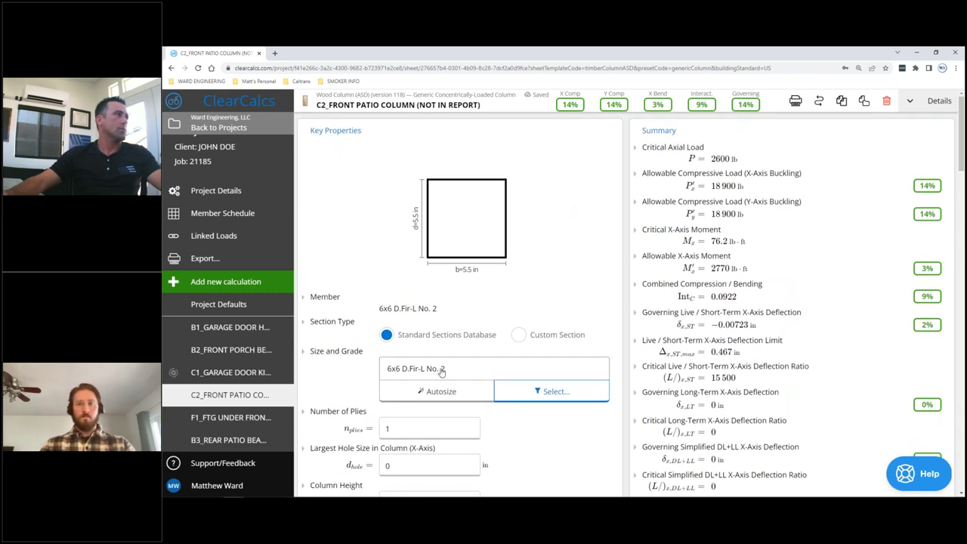
scroll(442, 372, "down", 2)
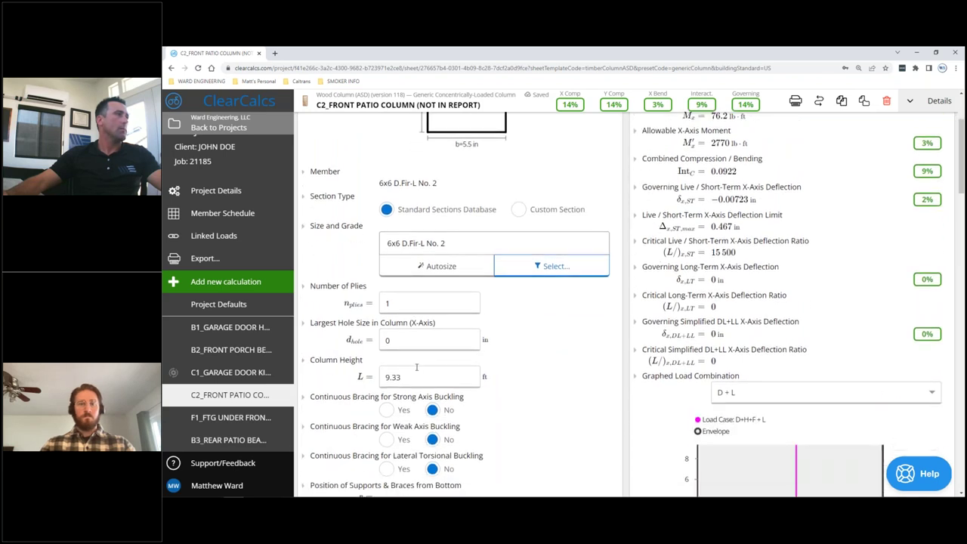
scroll(418, 365, "down", 1)
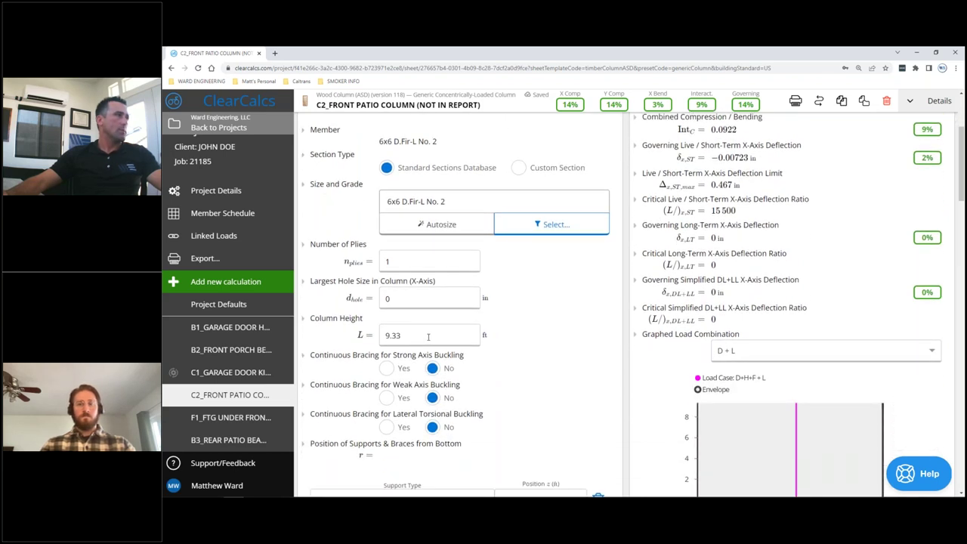
scroll(494, 342, "down", 2)
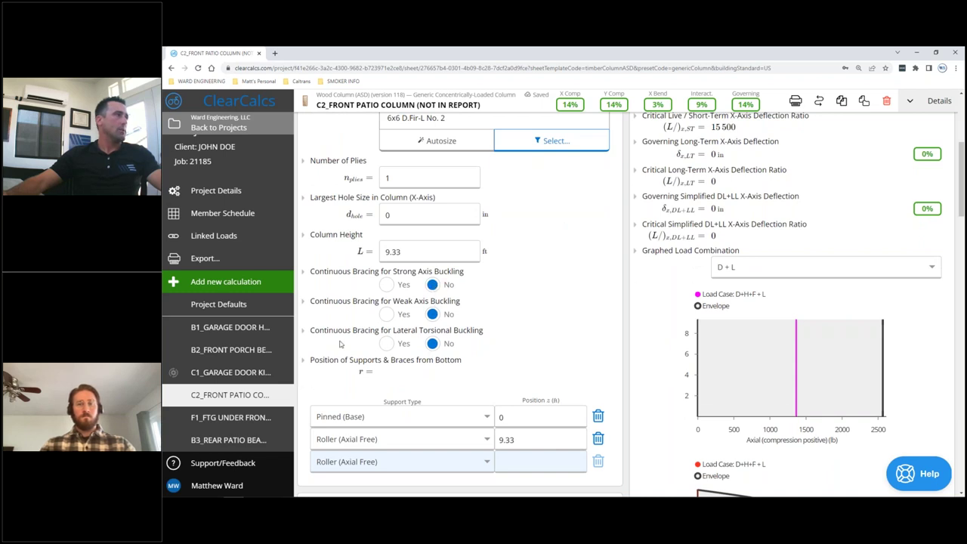
scroll(515, 350, "down", 2)
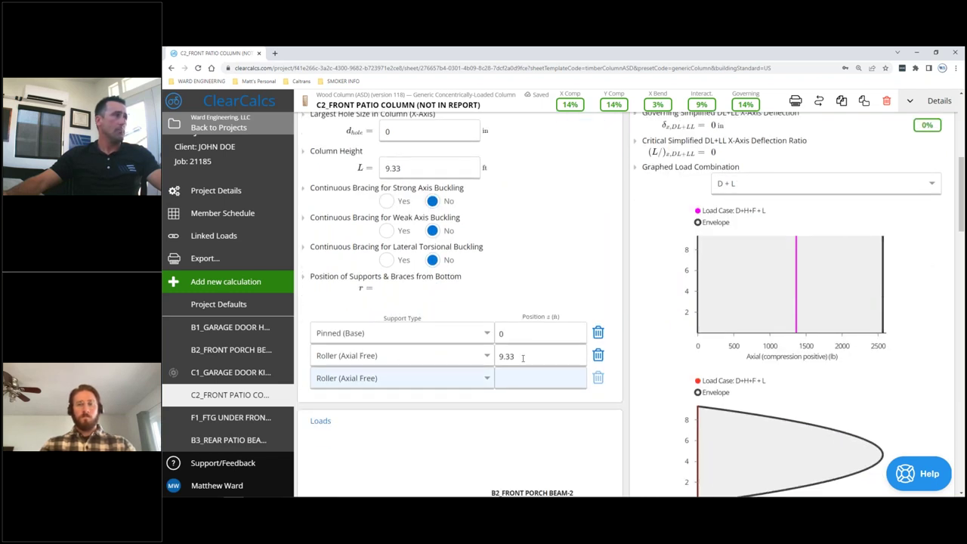
scroll(533, 348, "down", 1)
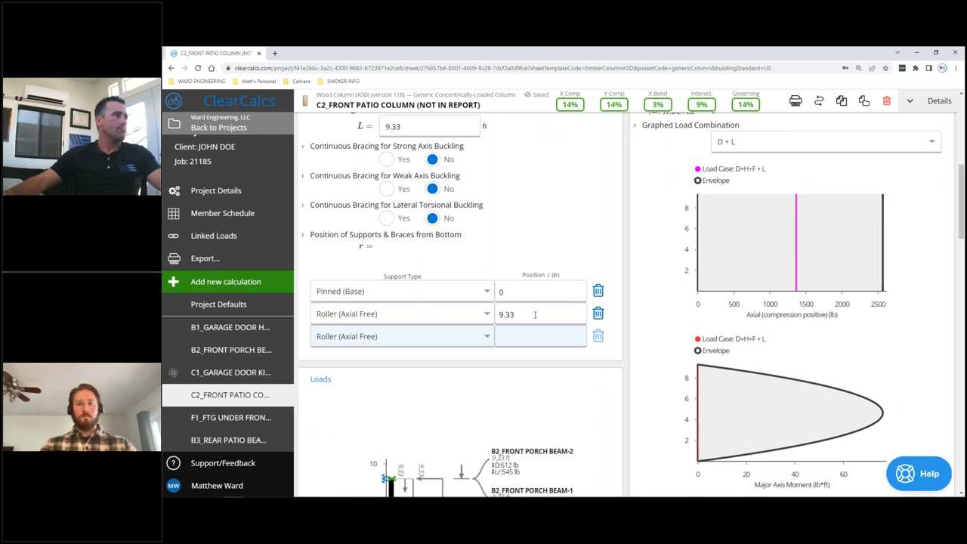
Review the patio column's load diagram, linked porch beam reactions, eccentricity and lateral wind and seismic load.
scroll(535, 314, "down", 5)
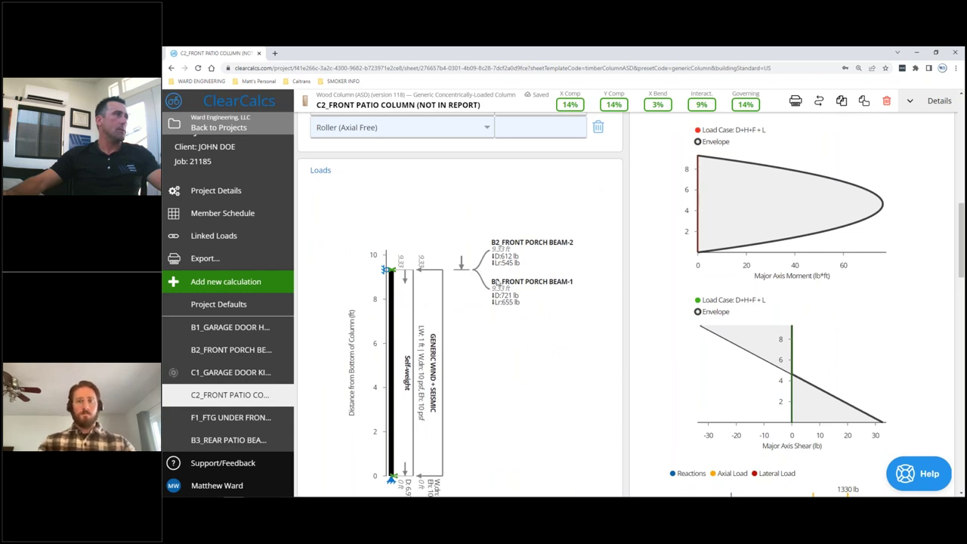
scroll(475, 252, "down", 2)
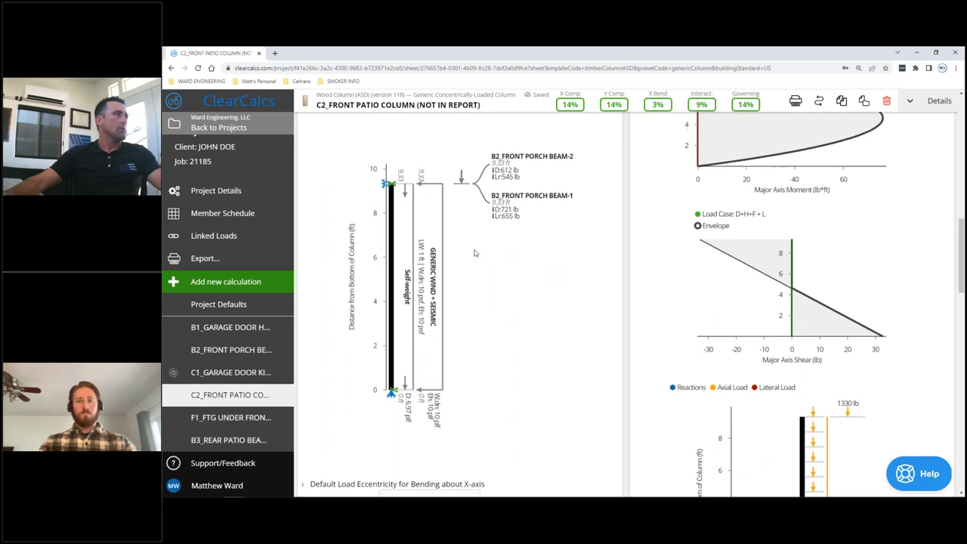
scroll(513, 263, "down", 6)
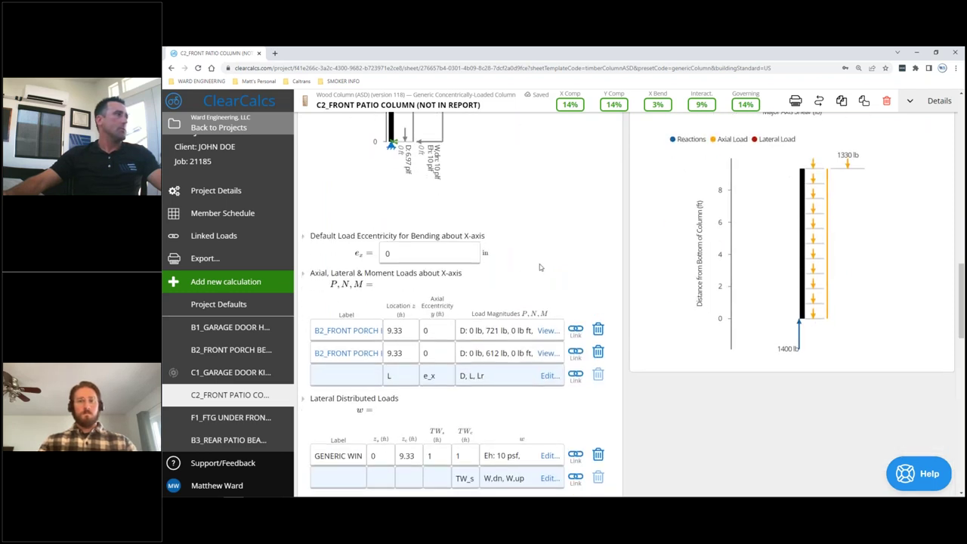
scroll(540, 266, "down", 1)
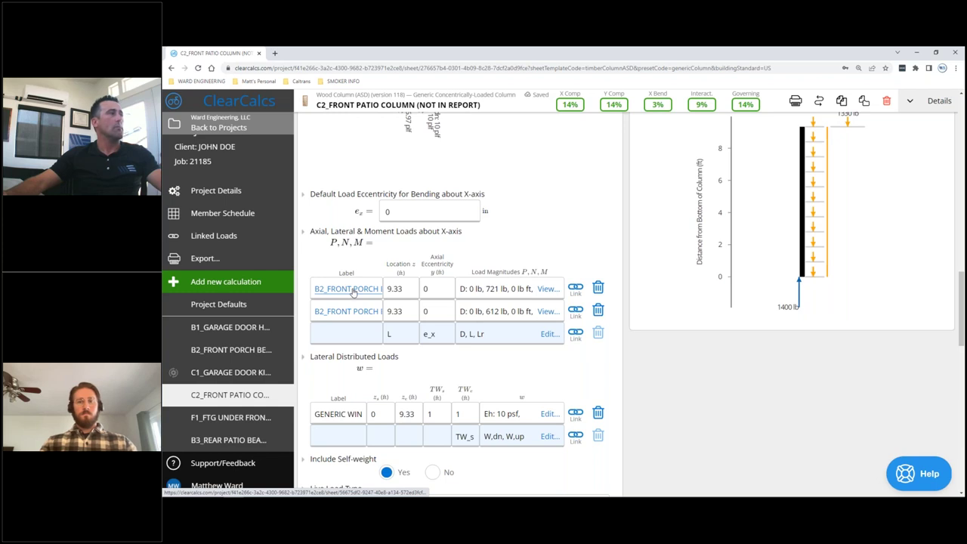
scroll(361, 293, "up", 4)
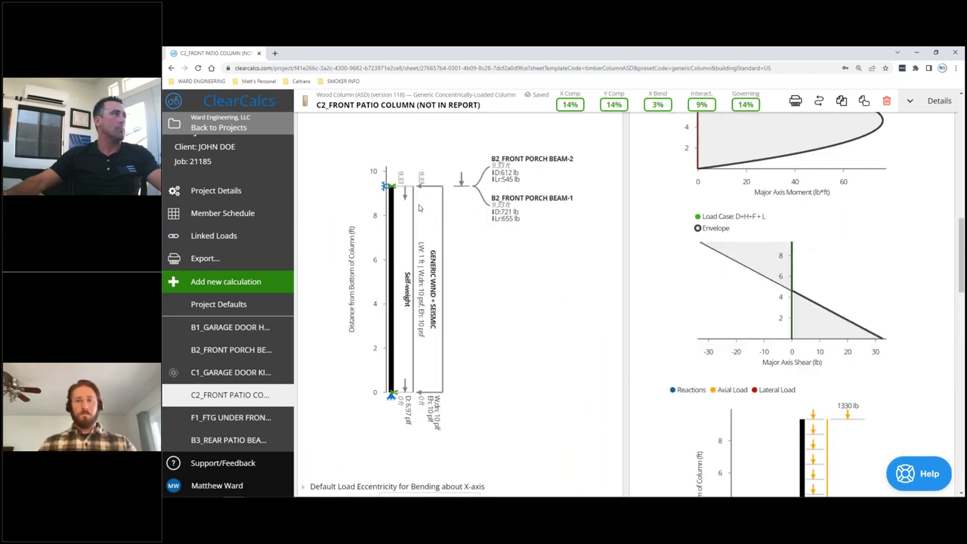
scroll(525, 270, "down", 4)
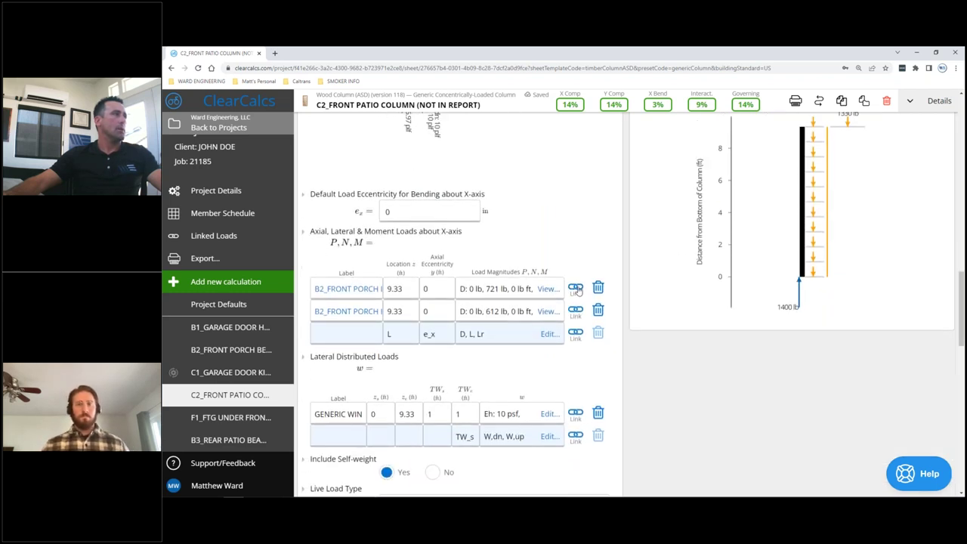
Link the patio column's first axial load to the support 1 reaction of B2_FRONT PORCH BEAM.
left_click(577, 291)
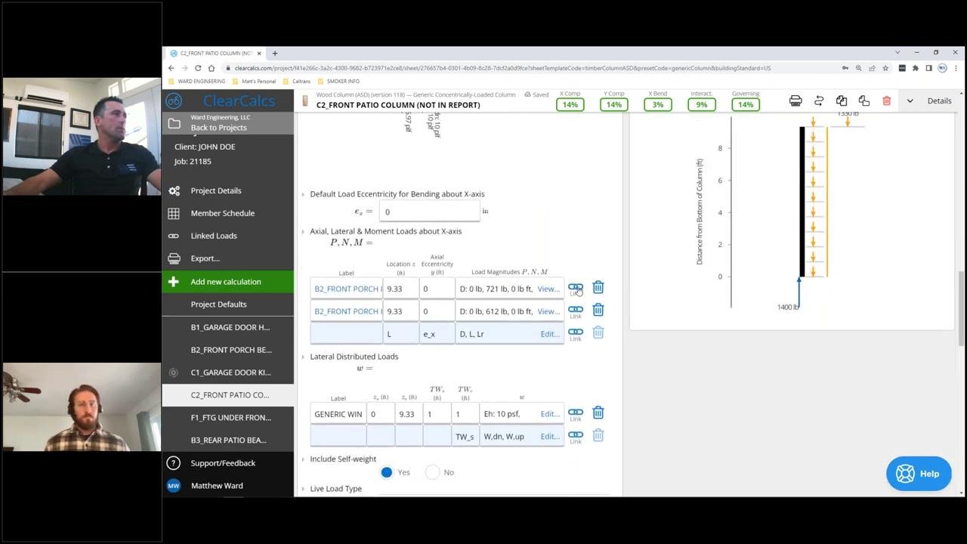
left_click(564, 274)
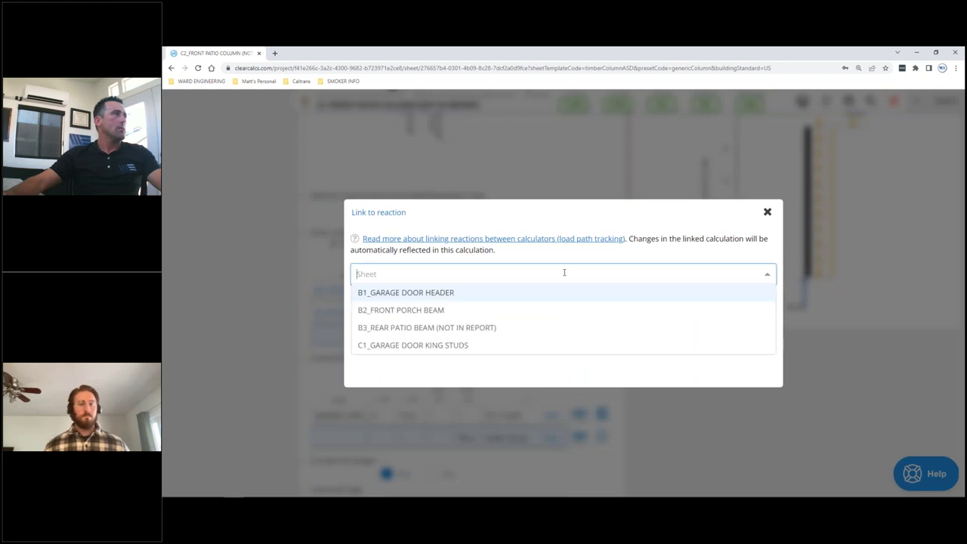
left_click(402, 309)
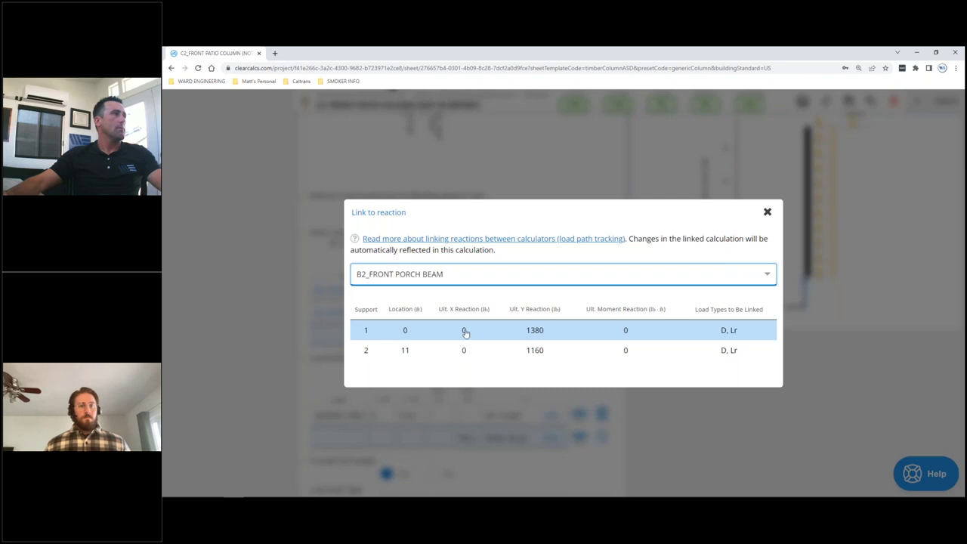
left_click(534, 335)
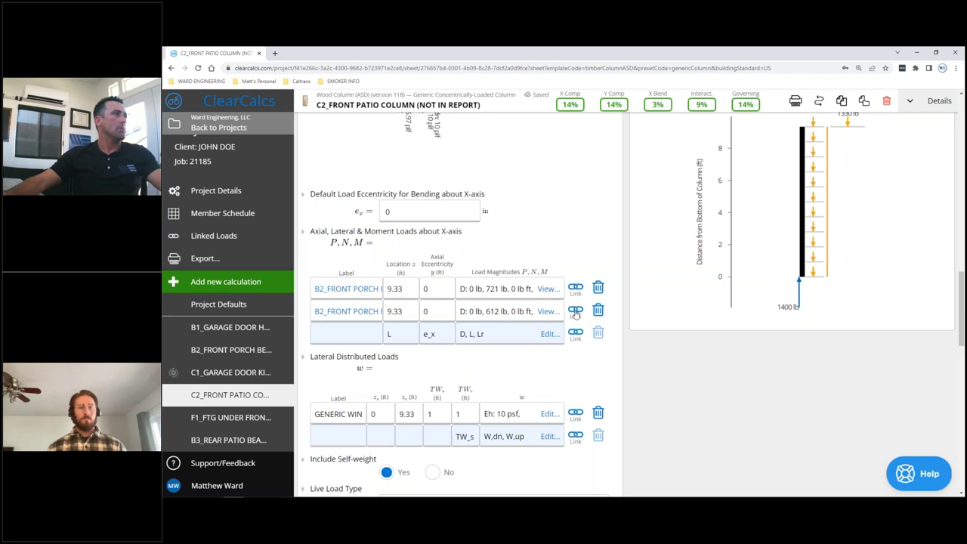
Link the column's second axial load to the B2_FRONT PORCH BEAM reaction at support 2, located at 11 ft.
left_click(575, 311)
left_click(538, 281)
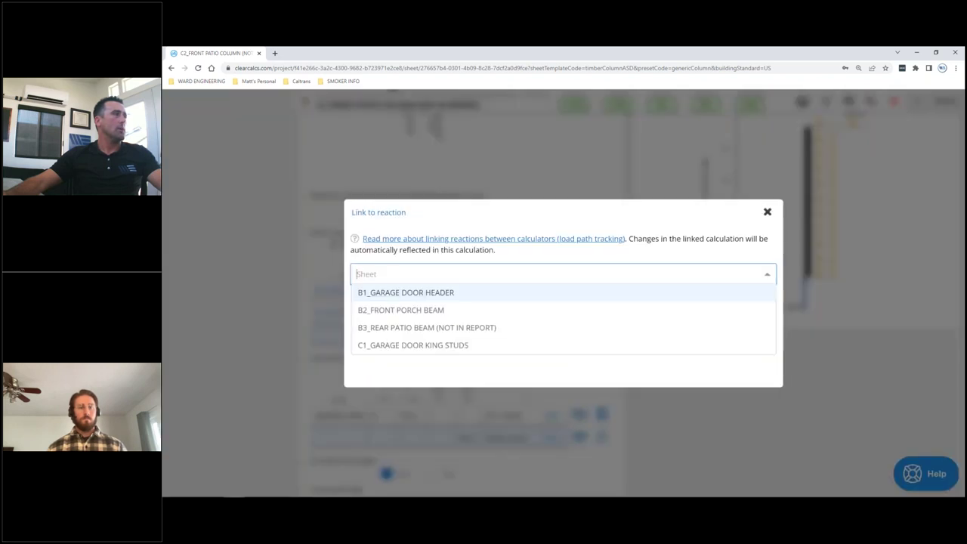
left_click(436, 312)
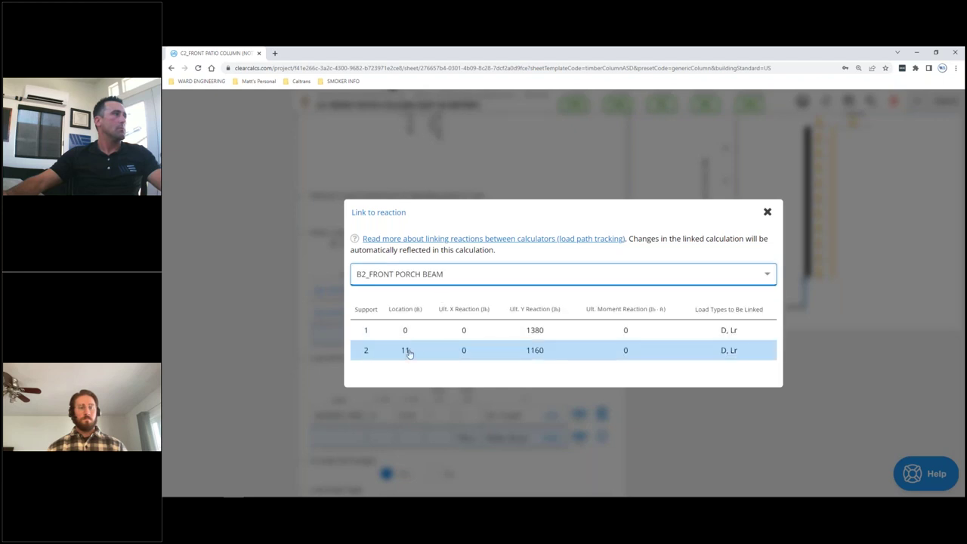
left_click(407, 350)
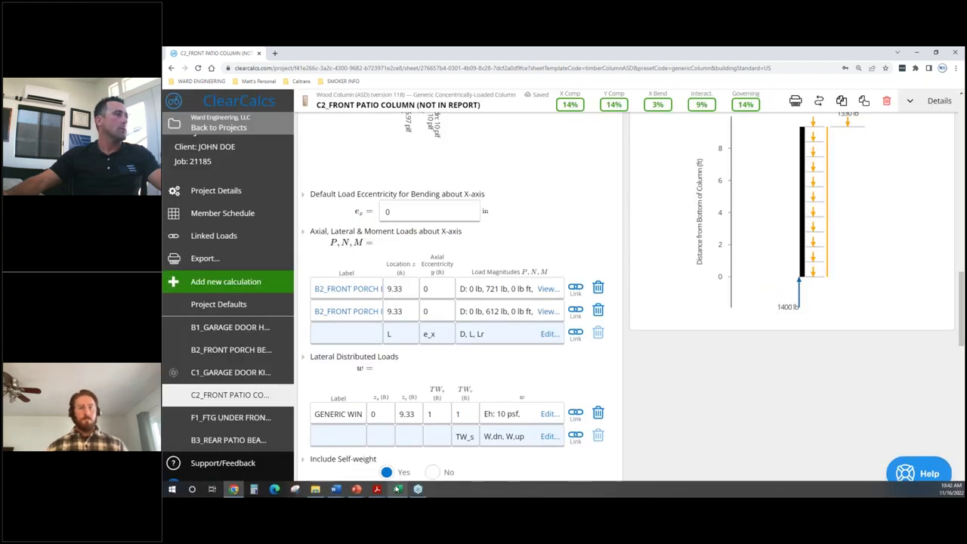
Switch to the roof framing plan in Acrobat, examine the post under the 6x10 DF-1 porch beam up close, and return to ClearCalcs.
mouse_move(377, 490)
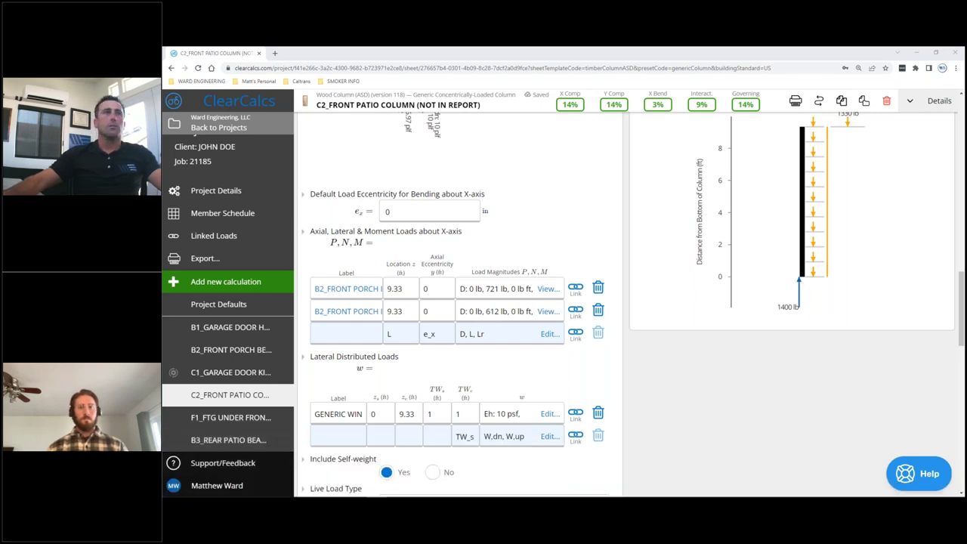
key("alt+Tab")
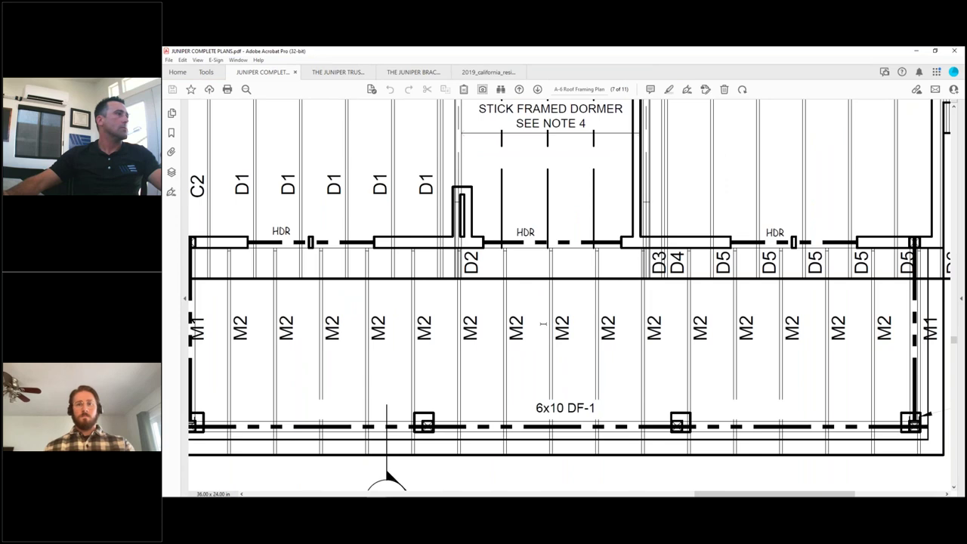
scroll(533, 332, "down", 1)
scroll(417, 367, "up", 3)
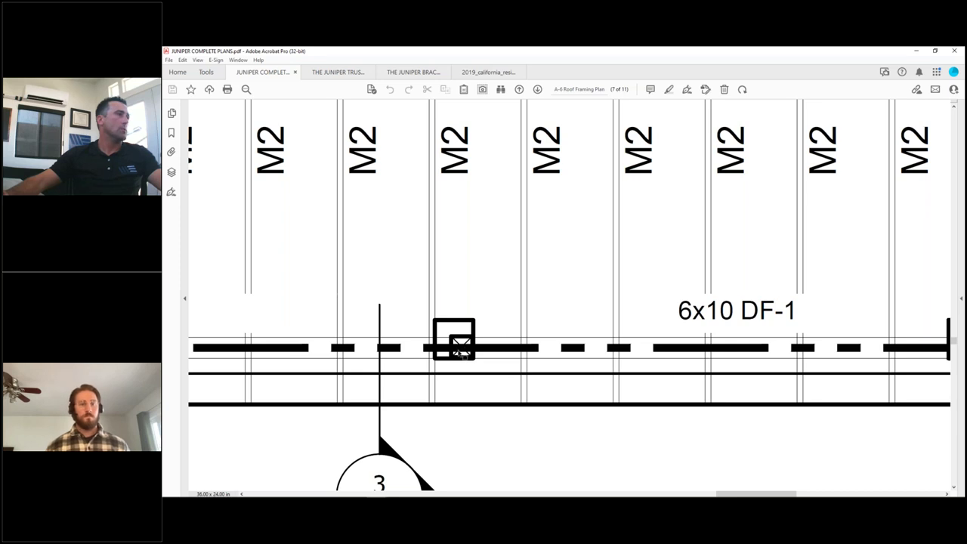
left_click(915, 51)
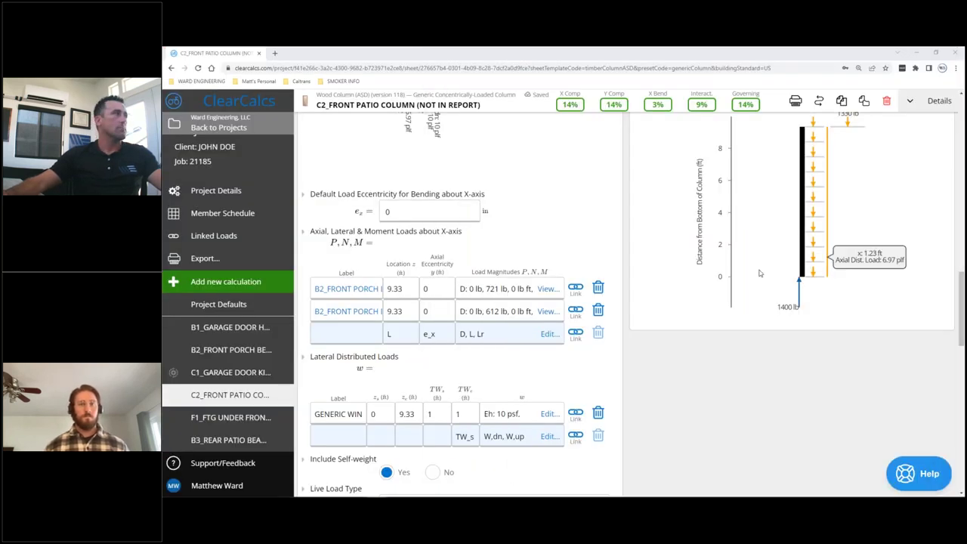
Check the load magnitudes of the two linked porch beam reactions and the patio column's lateral distributed load entry.
scroll(560, 261, "down", 1)
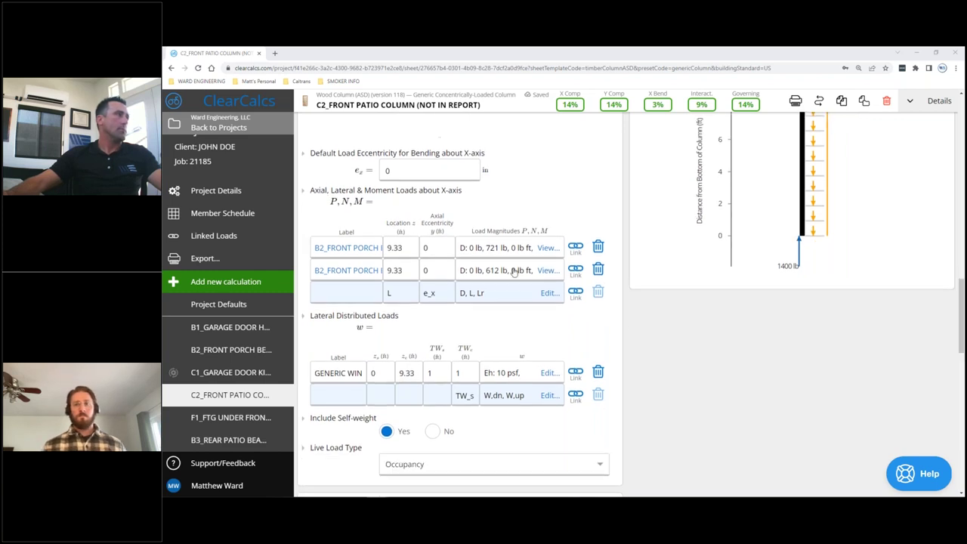
mouse_move(551, 270)
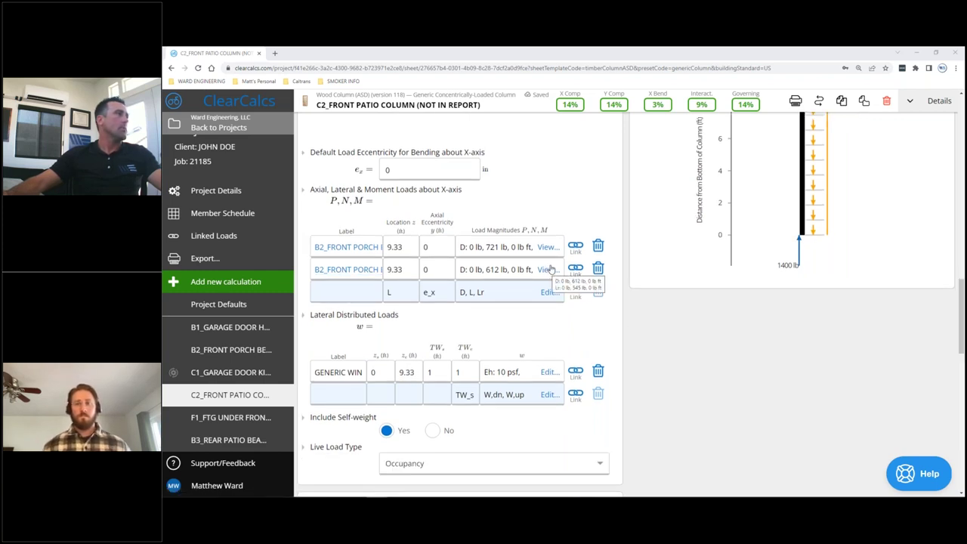
scroll(366, 317, "up", 2)
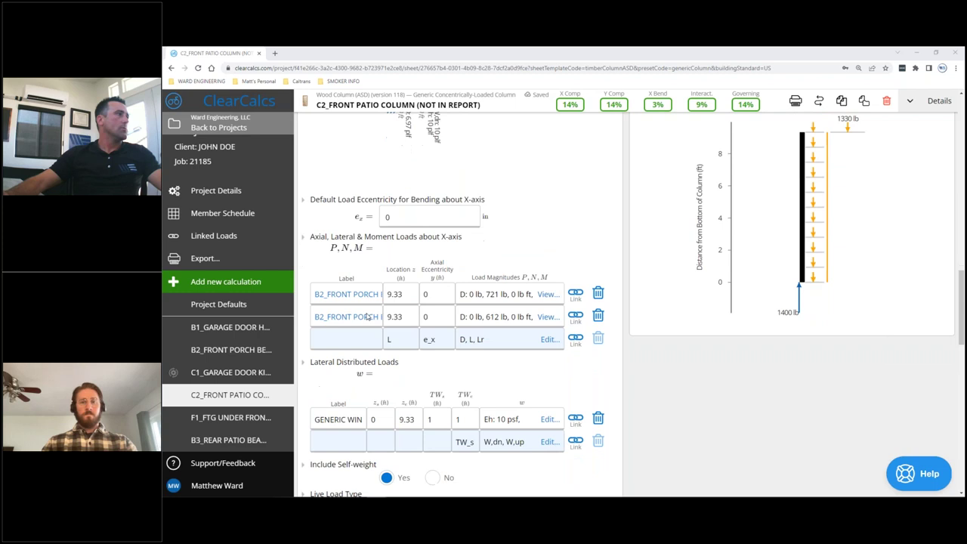
scroll(366, 317, "down", 1)
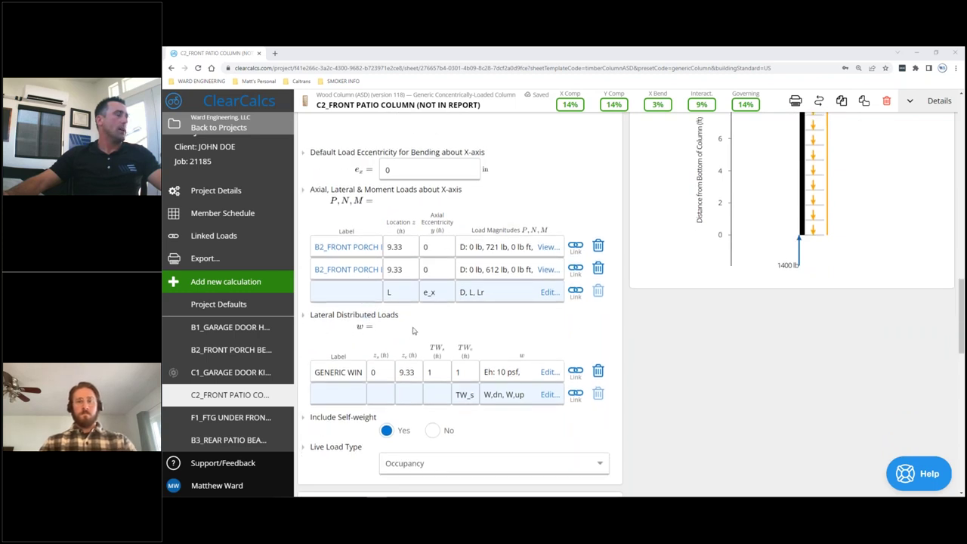
scroll(413, 331, "down", 1)
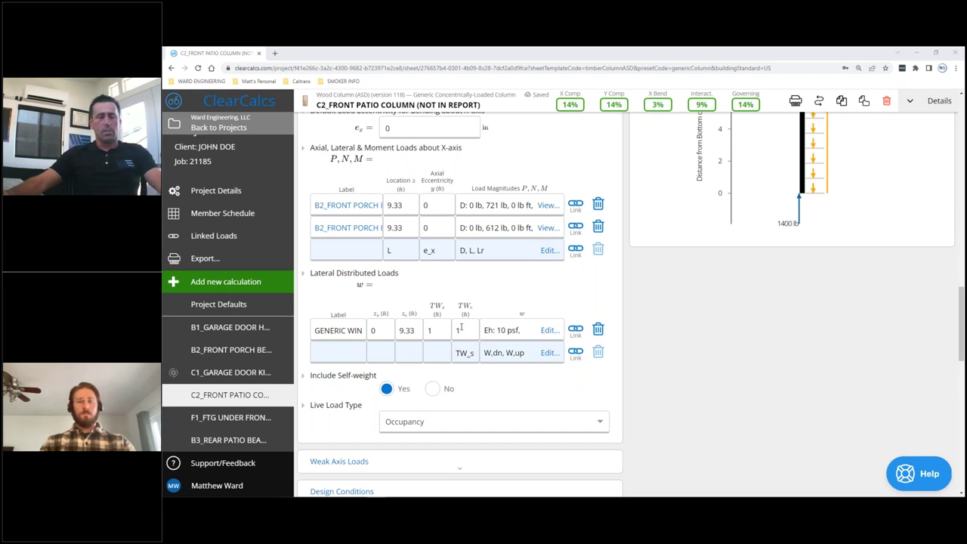
Inspect the horizontal earthquake and wind magnitudes of the generic wind and seismic lateral load, leaving them as they are.
left_click(548, 330)
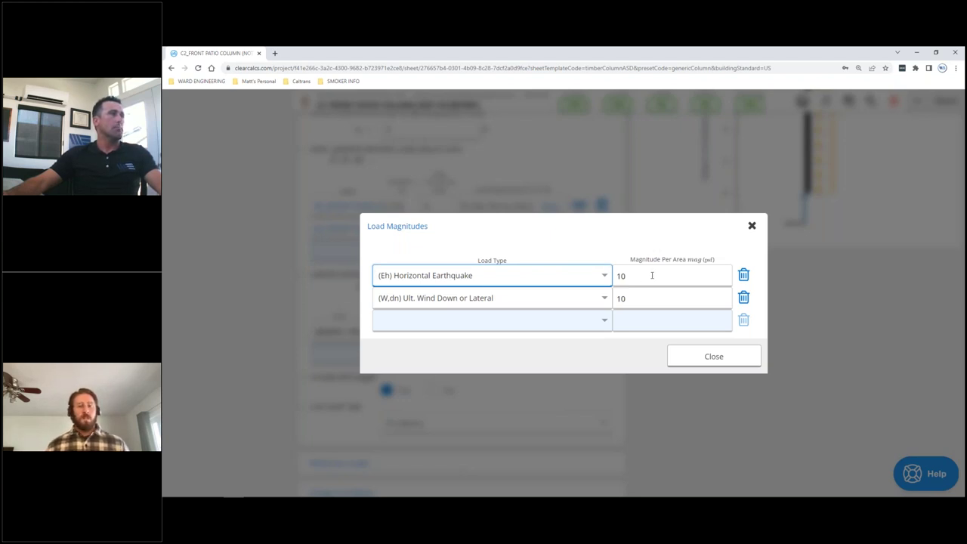
left_click(652, 275)
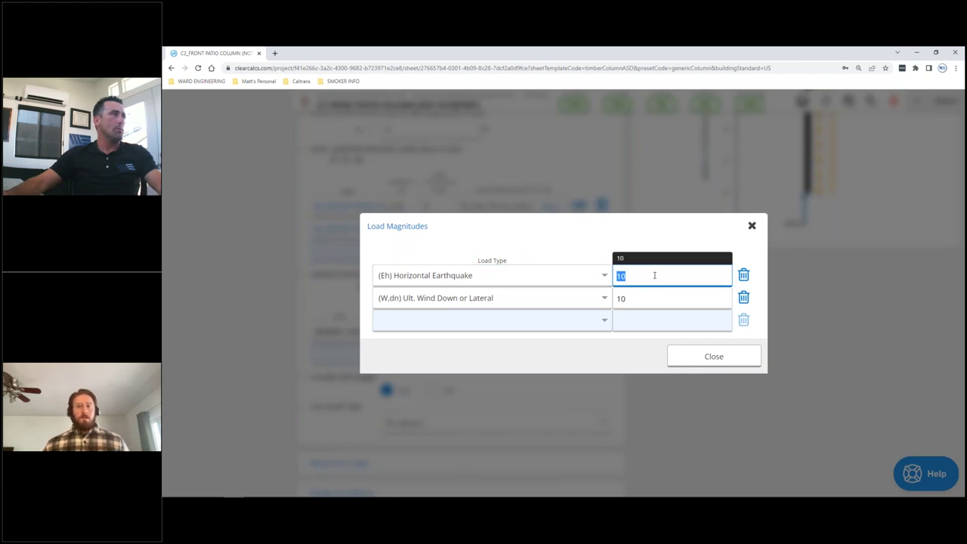
left_click(646, 298)
left_click(714, 356)
Check the lateral load's starting tributary width and set its ending tributary width to 1 ft.
left_click(442, 330)
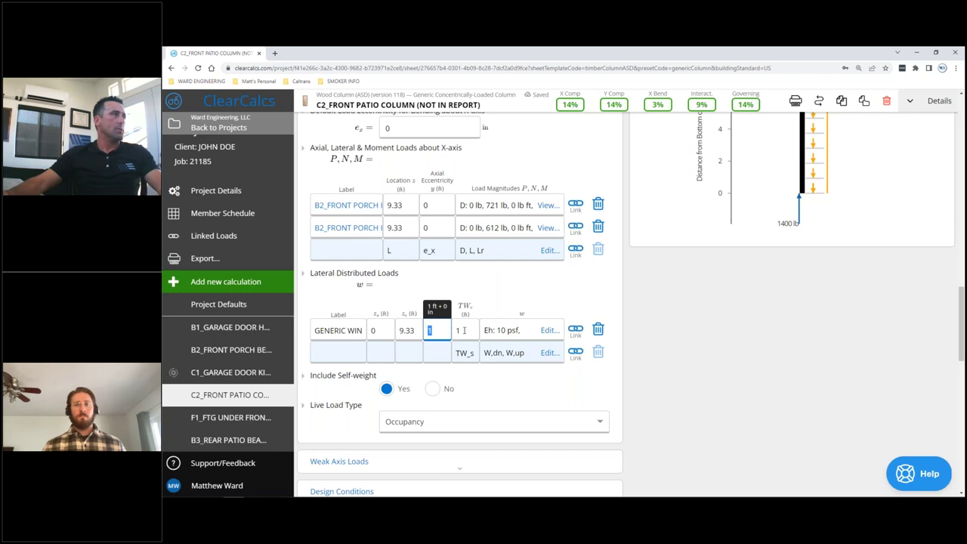
left_click(464, 330)
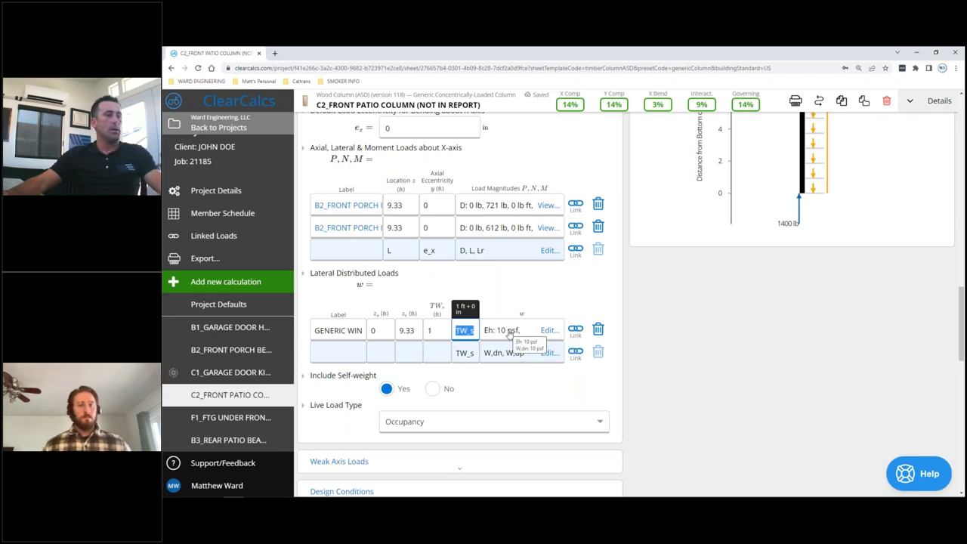
type("1")
key("Return")
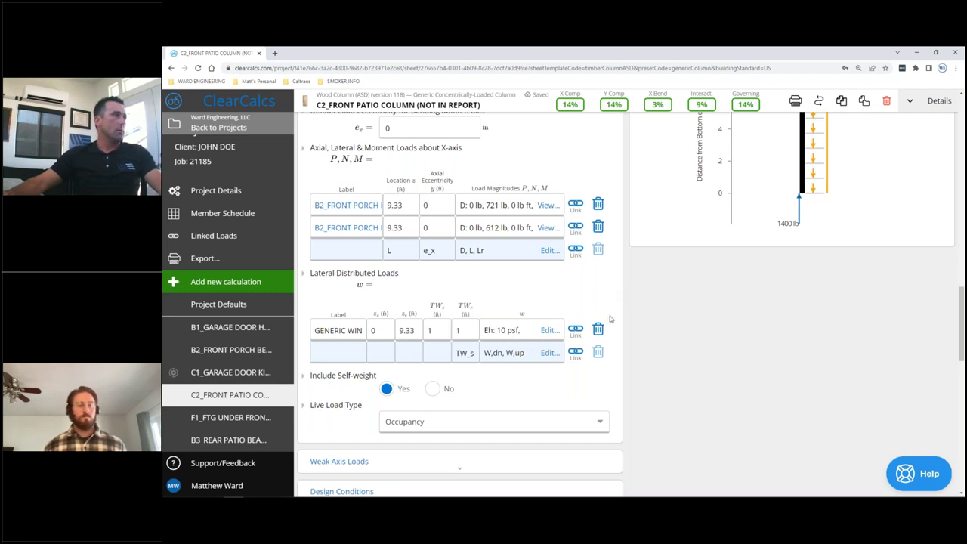
Review the patio column's design conditions, especially the live/short-term deflection limit.
scroll(609, 316, "down", 1)
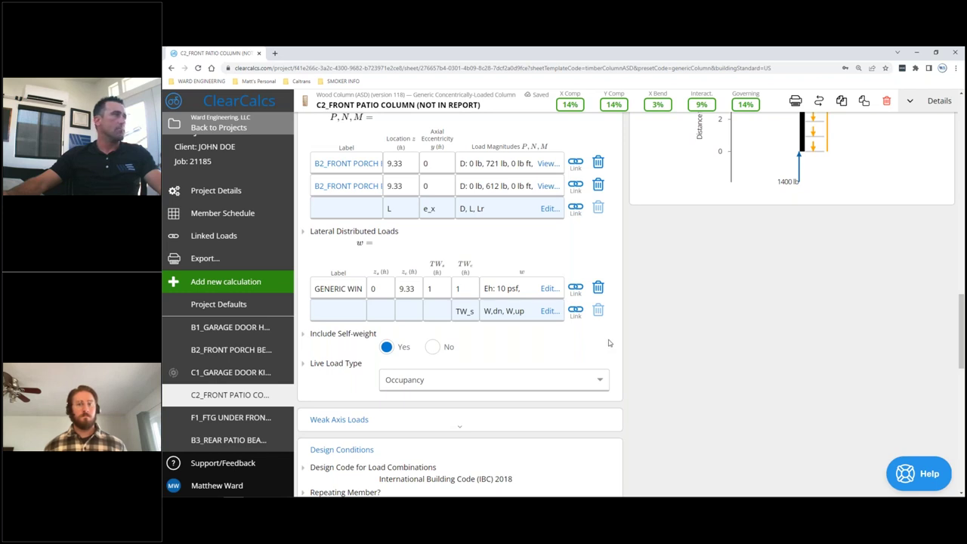
scroll(609, 343, "down", 1)
scroll(609, 343, "down", 7)
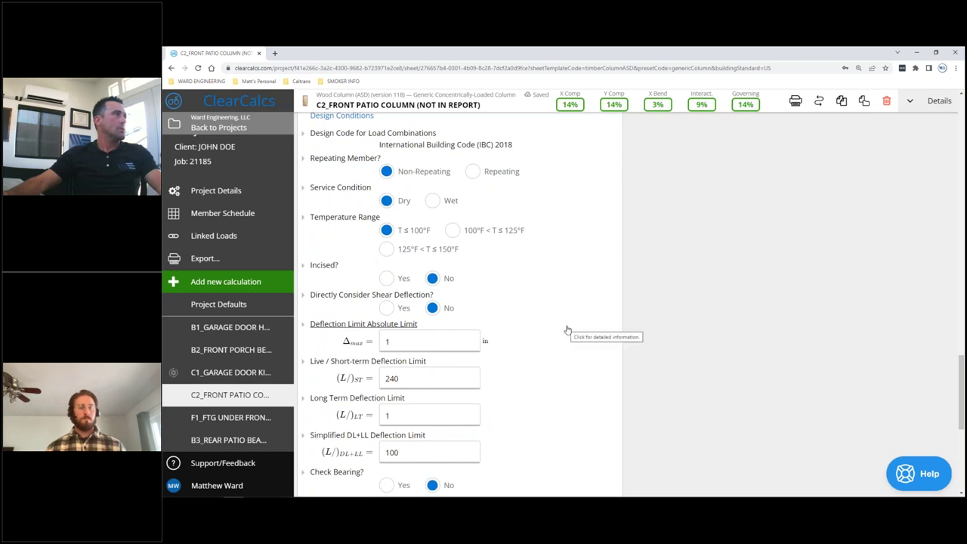
scroll(443, 285, "down", 2)
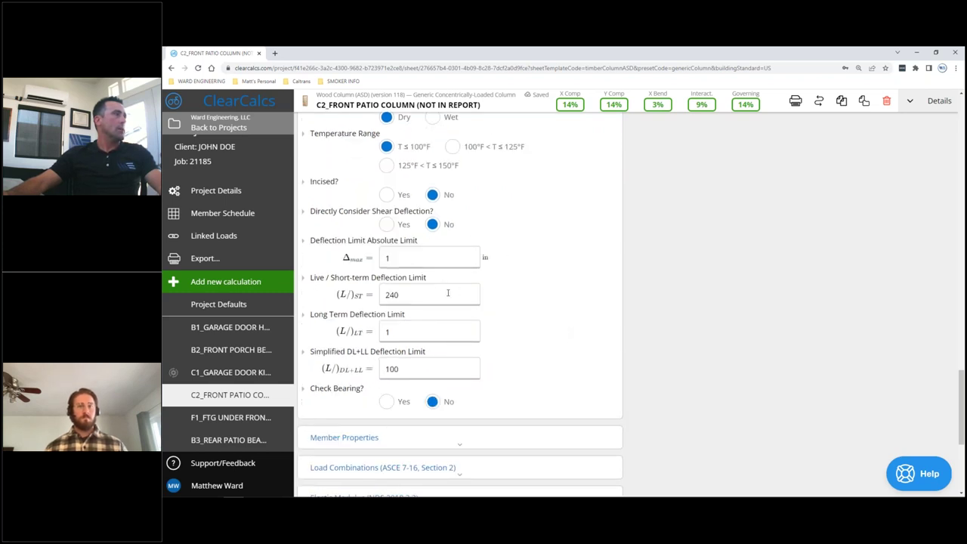
left_click(447, 293)
left_click(368, 293)
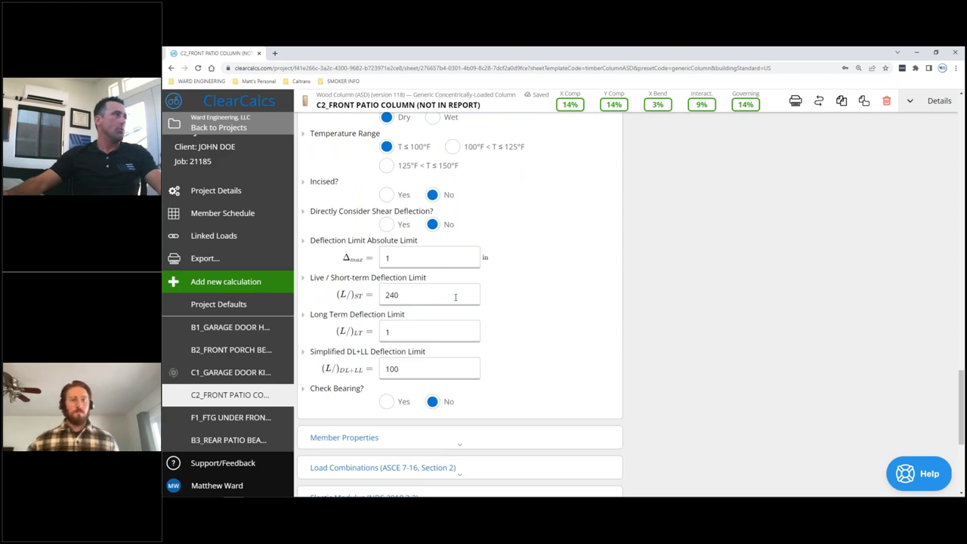
Review the whole patio column calculation again, from the section and results summary through the load diagram to the deflection limits.
scroll(561, 336, "up", 10)
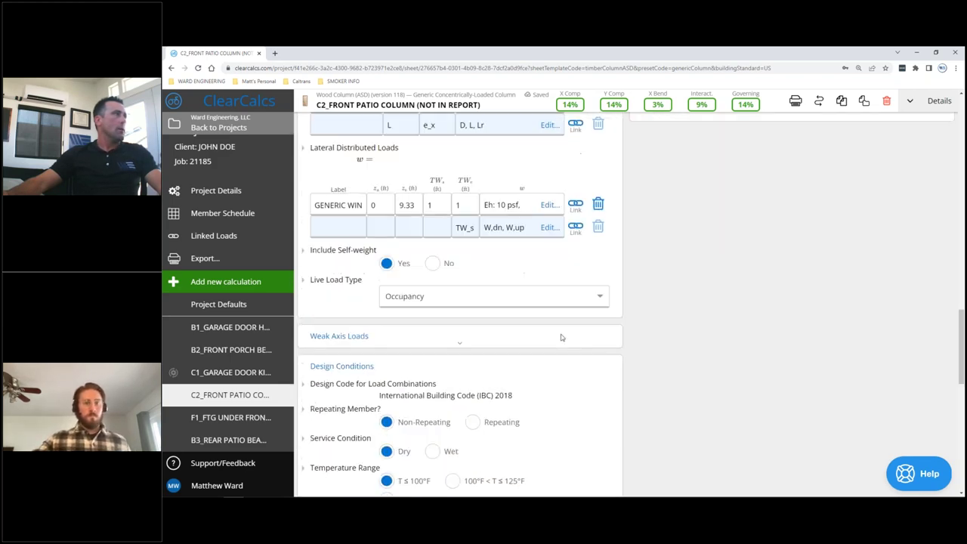
scroll(565, 327, "up", 10)
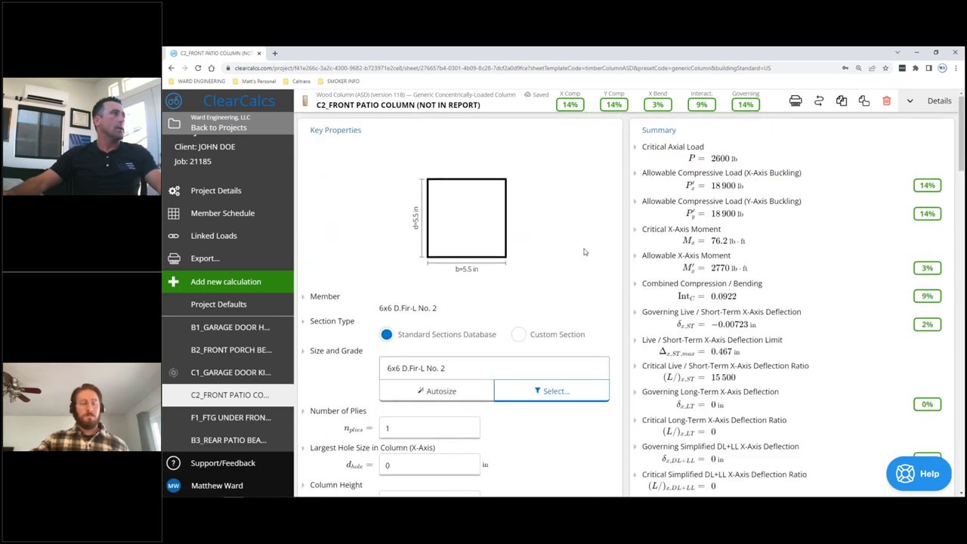
scroll(540, 290, "down", 3)
scroll(540, 290, "down", 7)
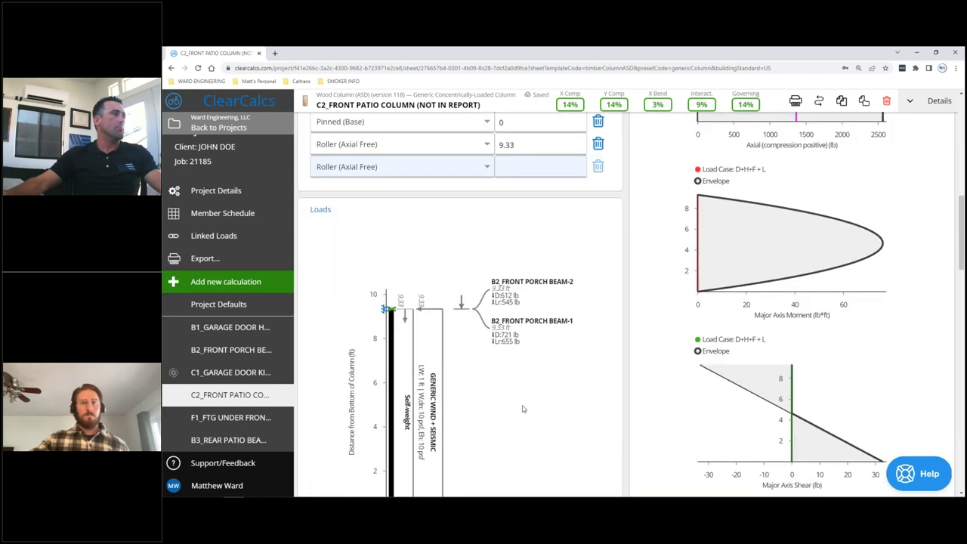
scroll(522, 408, "down", 1)
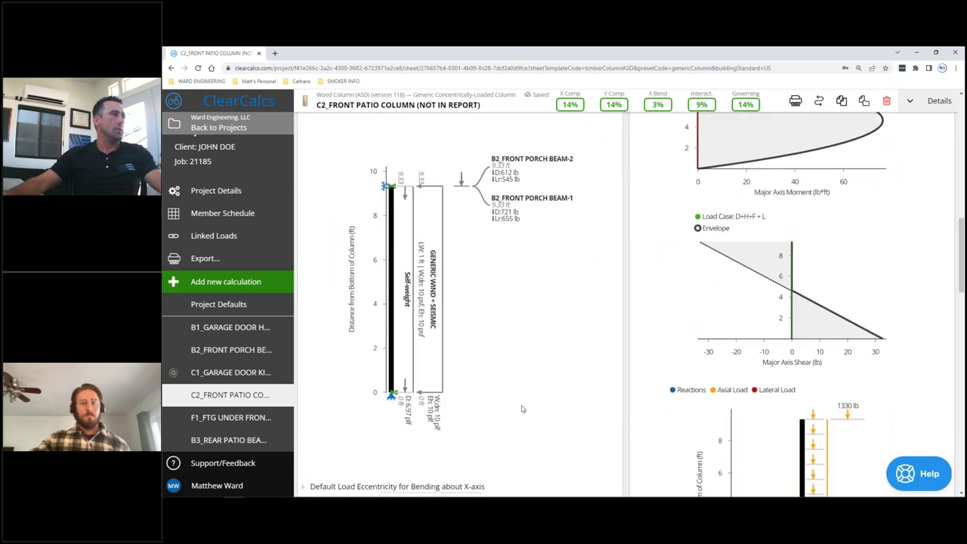
scroll(521, 409, "down", 2)
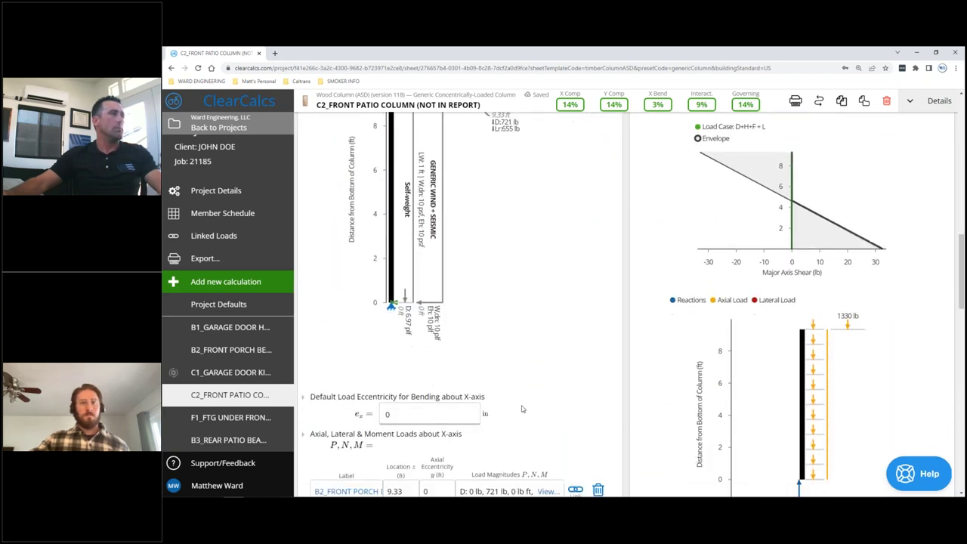
scroll(521, 408, "down", 10)
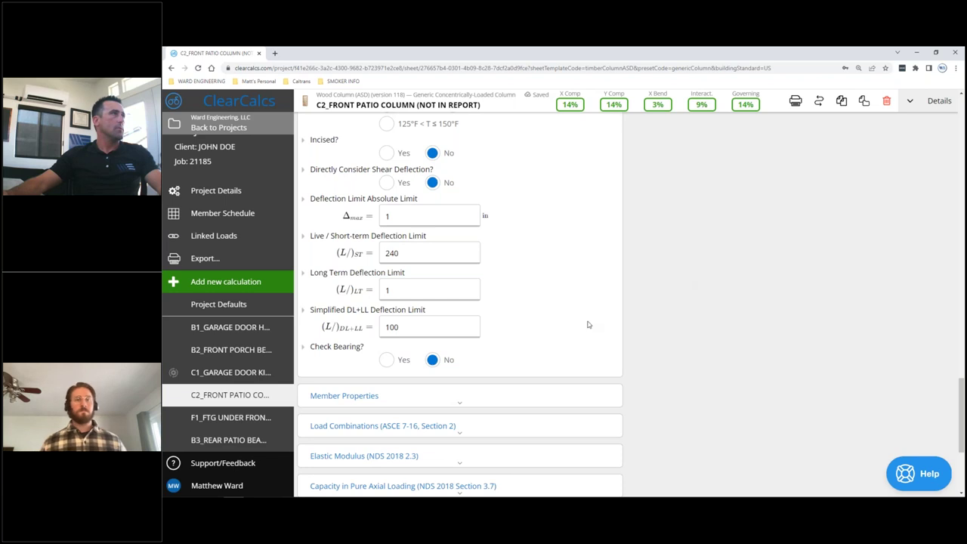
scroll(589, 324, "up", 8)
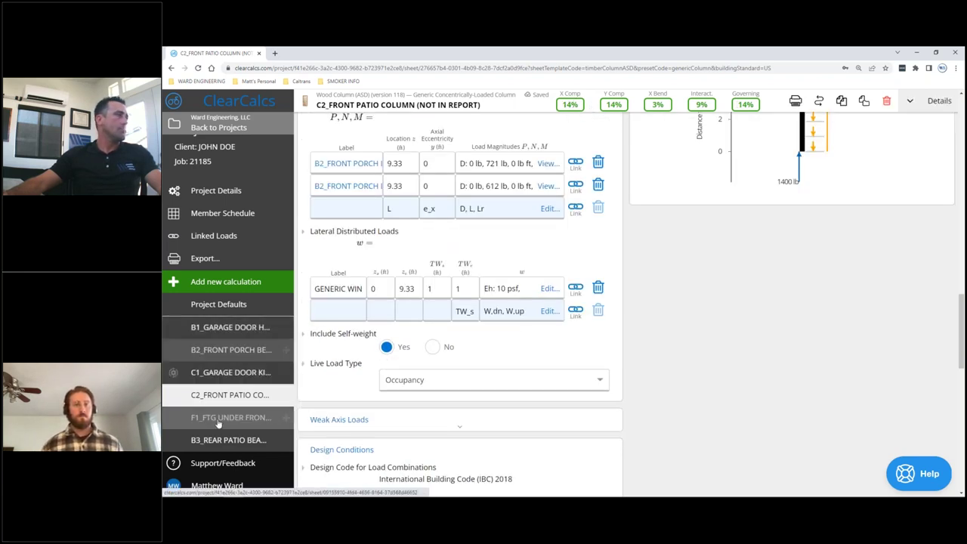
Open the F1_FTG UNDER FRONT PATIO COLUMN spread footing calculation and show its sheet details.
mouse_move(218, 425)
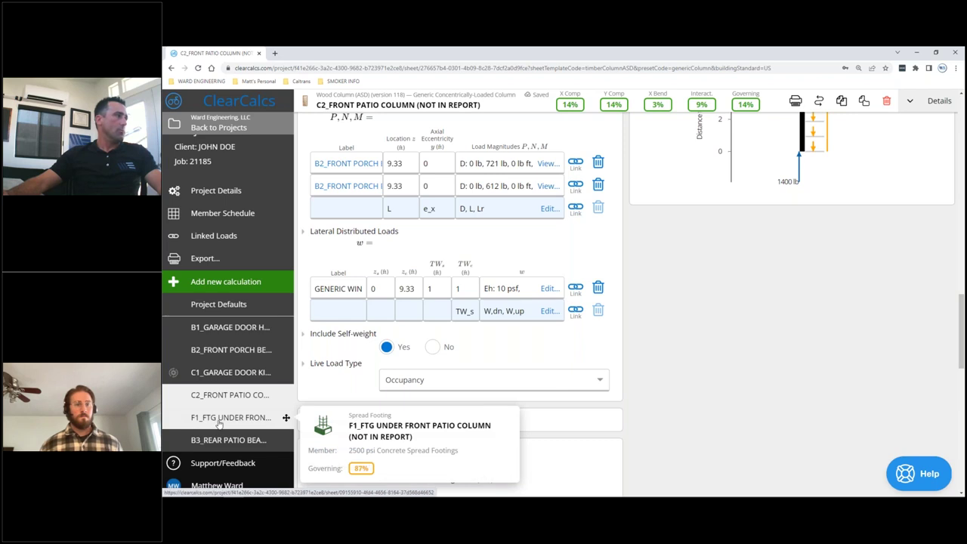
left_click(218, 424)
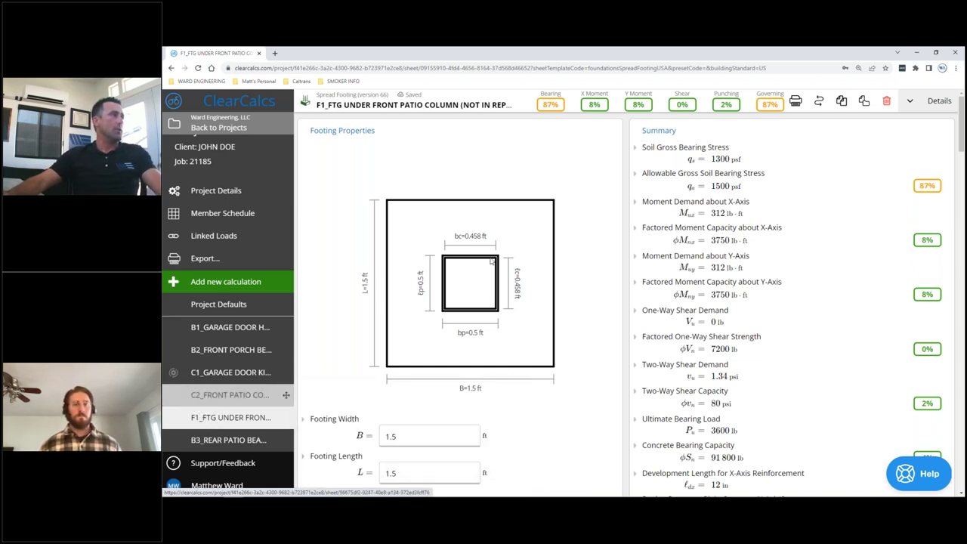
left_click(393, 106)
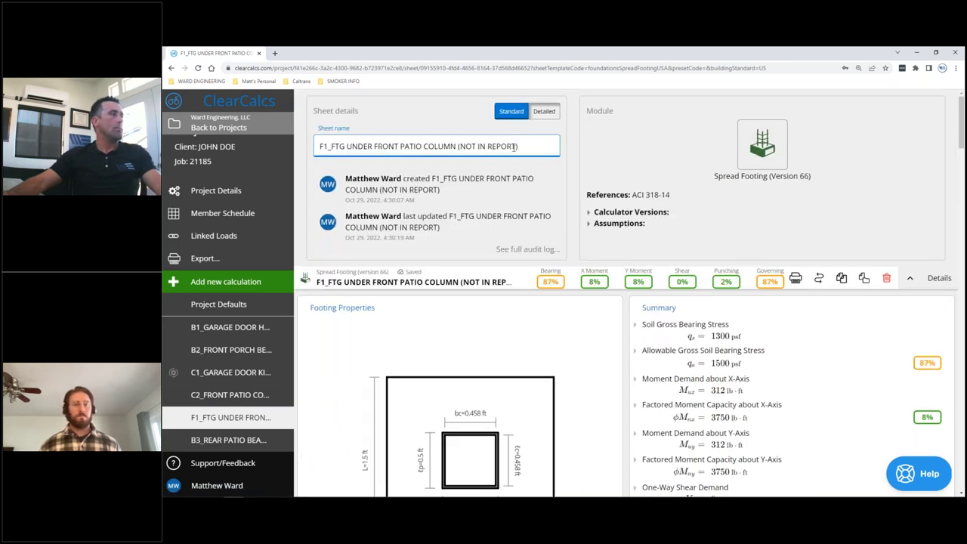
Review the spread footing's width, length, thickness, construction type and concrete strength.
scroll(453, 303, "down", 3)
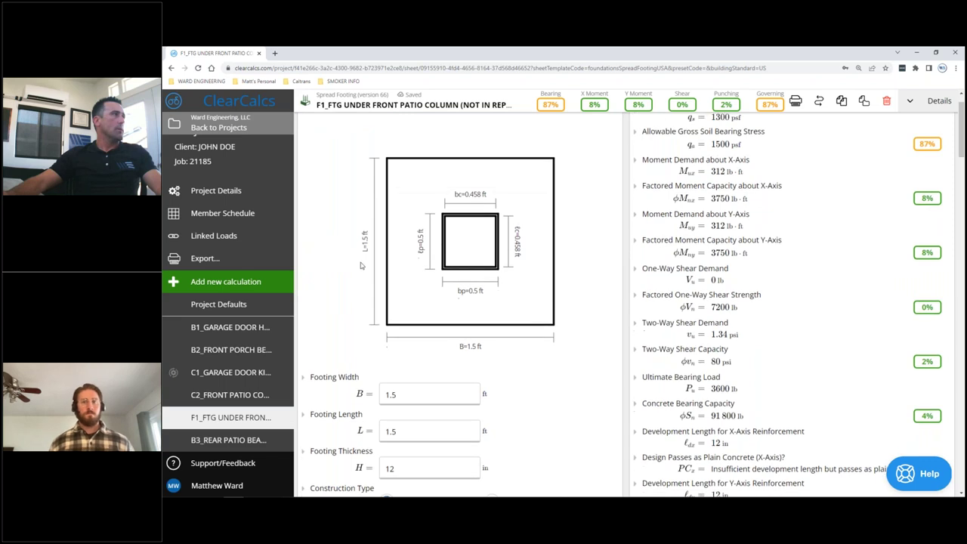
scroll(463, 326, "down", 2)
left_click(425, 271)
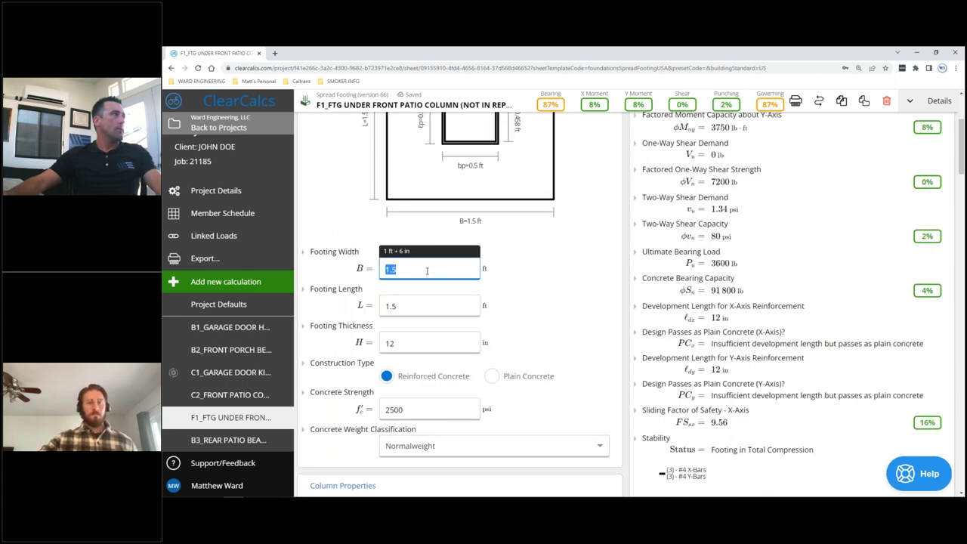
left_click(421, 307)
left_click(551, 305)
left_click(421, 341)
left_click(592, 306)
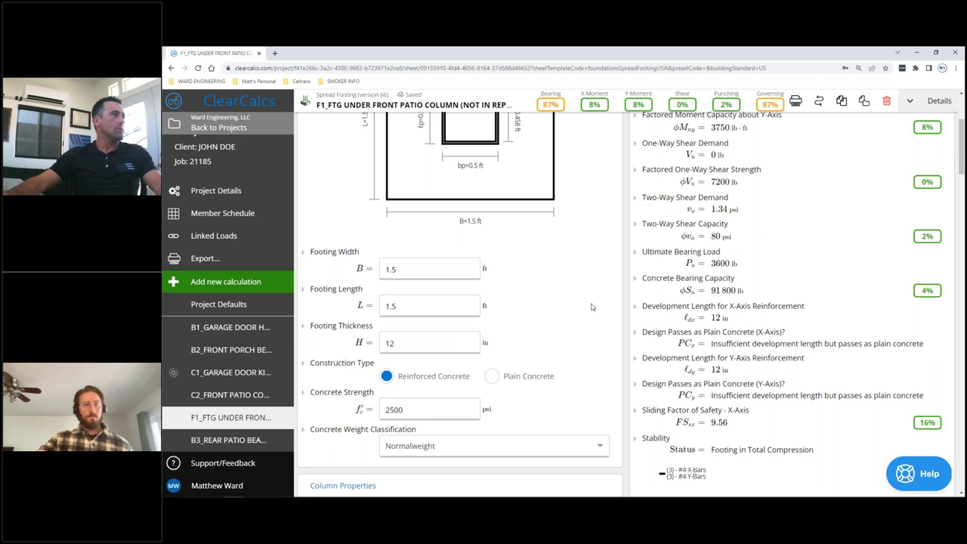
scroll(592, 307, "down", 2)
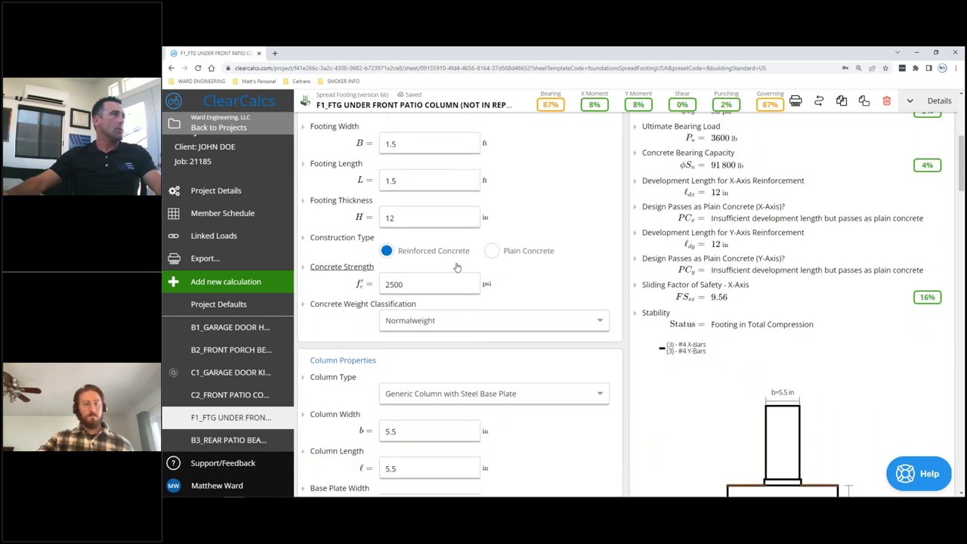
scroll(457, 266, "down", 1)
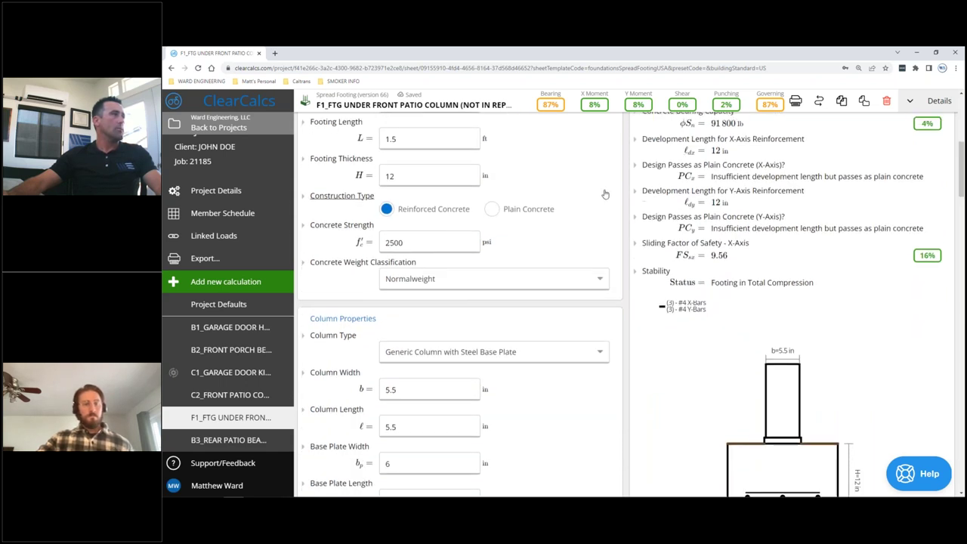
left_click(457, 241)
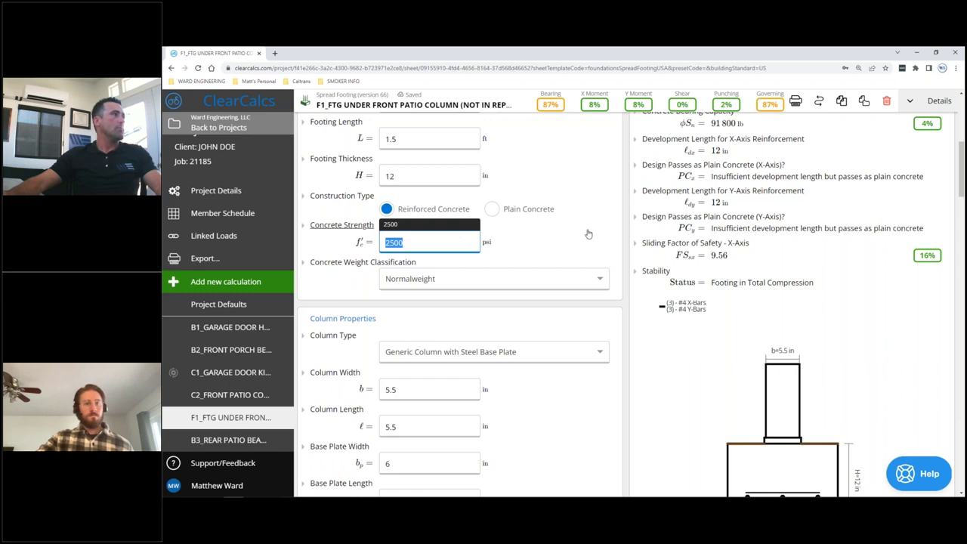
Check the column width and length and the steel base plate dimensions in the footing's column properties.
scroll(588, 233, "down", 2)
left_click(420, 266)
left_click(415, 301)
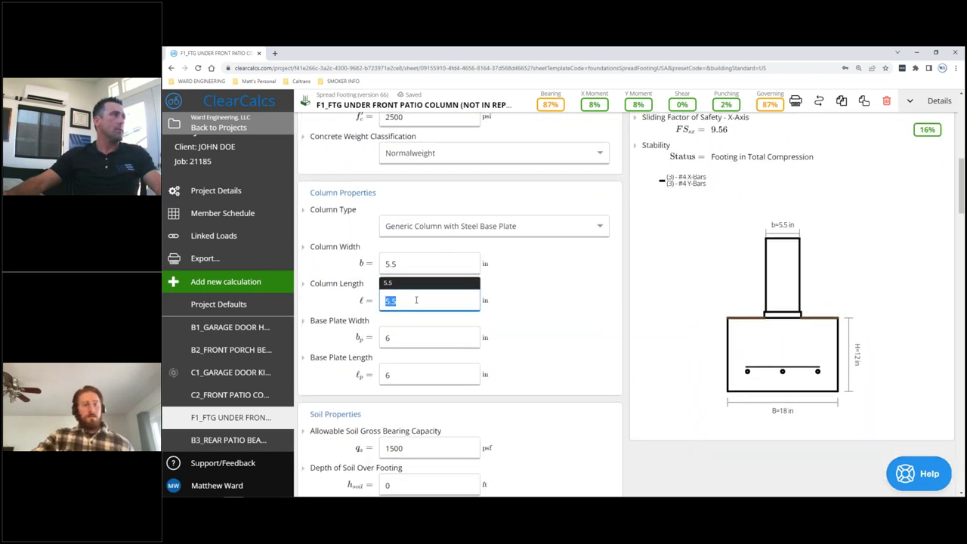
scroll(421, 280, "down", 1)
left_click(429, 254)
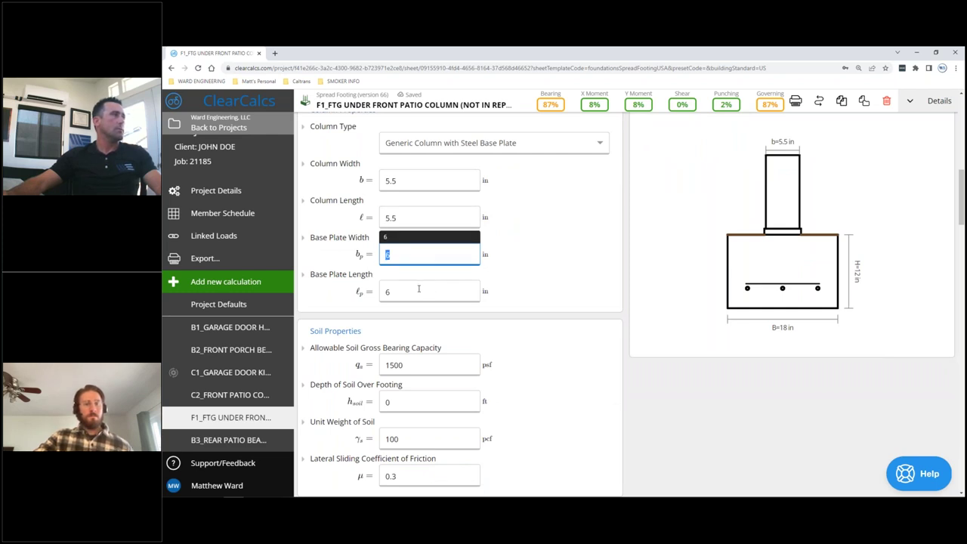
left_click(418, 289)
left_click(556, 280)
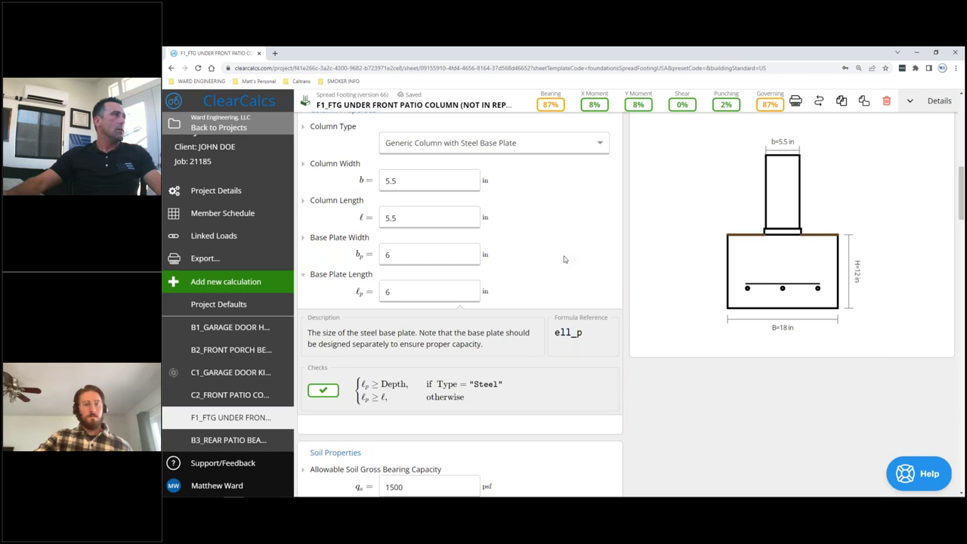
Review the footing's soil properties, especially the allowable soil gross bearing capacity.
scroll(547, 444, "down", 1)
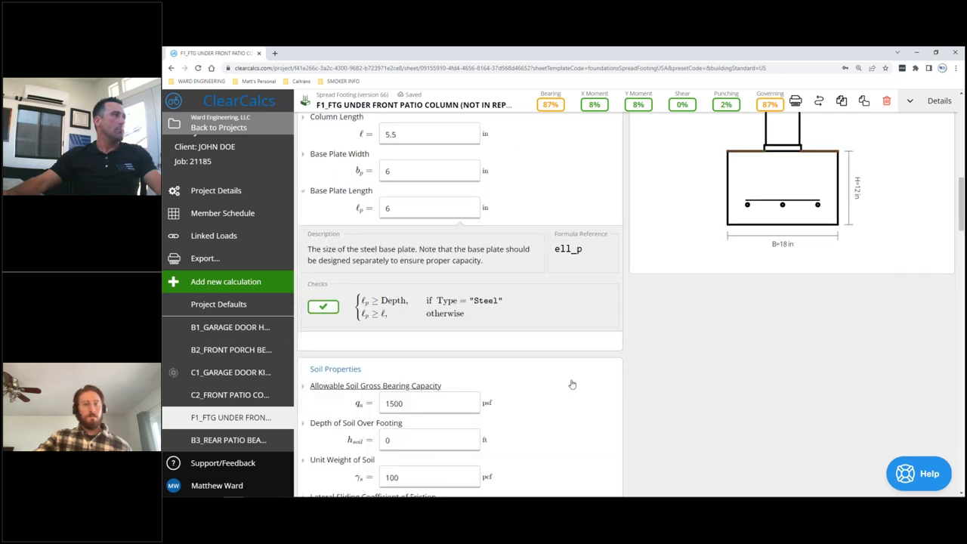
left_click(438, 403)
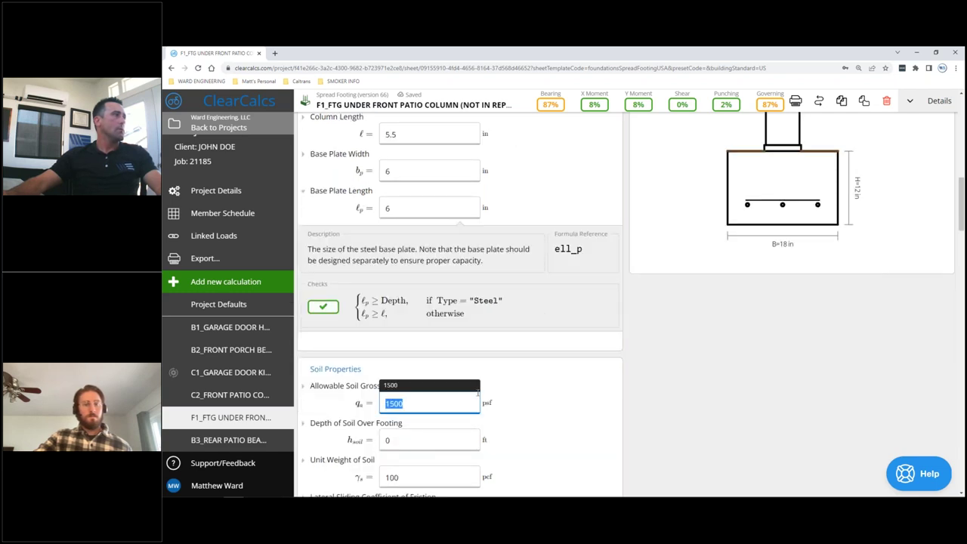
scroll(506, 319, "down", 1)
scroll(518, 367, "up", 1)
scroll(518, 367, "down", 2)
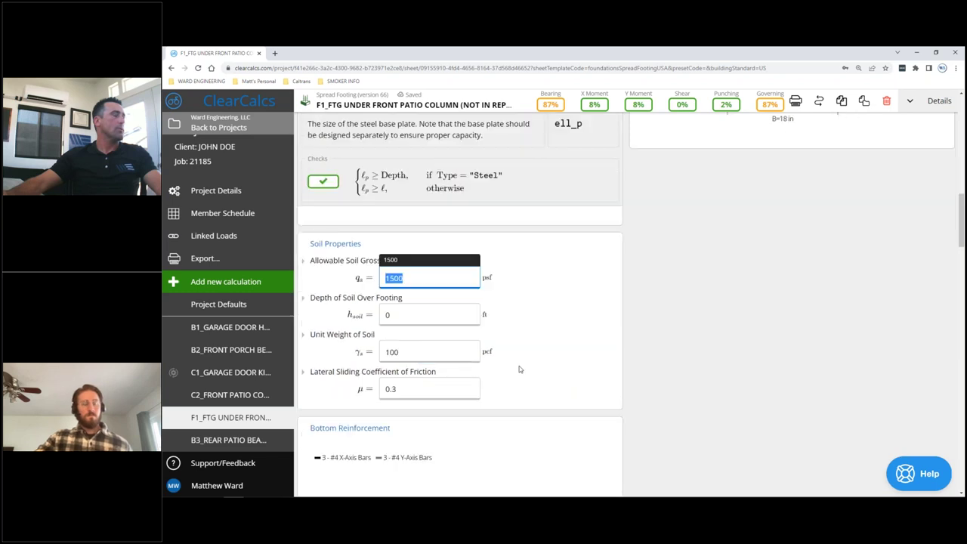
scroll(422, 242, "down", 1)
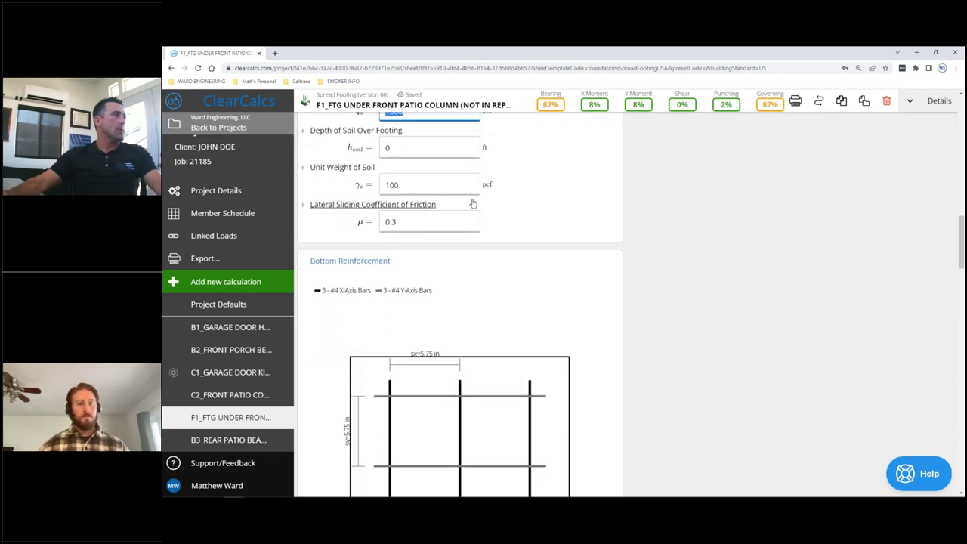
Examine the footing's bottom reinforcement layout, concrete cover, yield strength, bar size and bar counts.
scroll(538, 318, "down", 1)
scroll(537, 318, "down", 4)
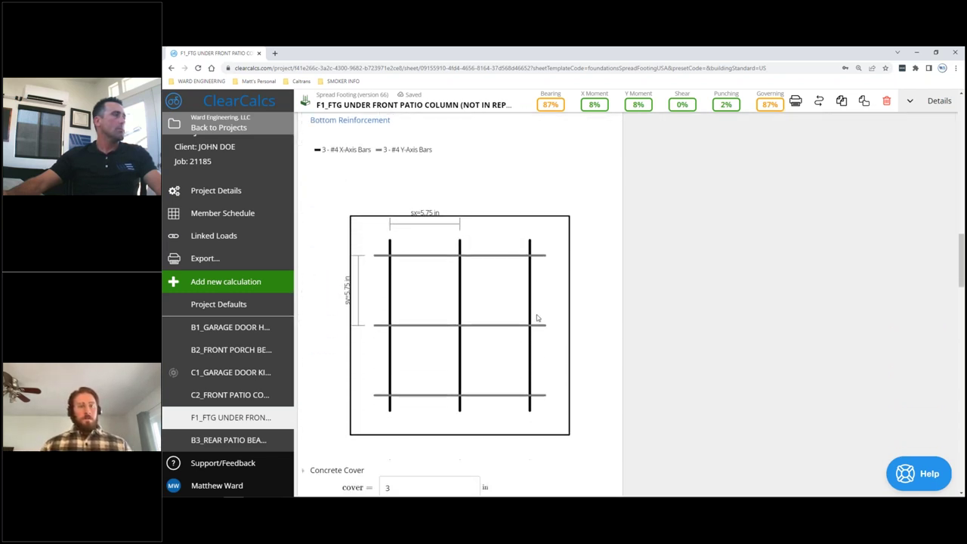
scroll(538, 318, "down", 1)
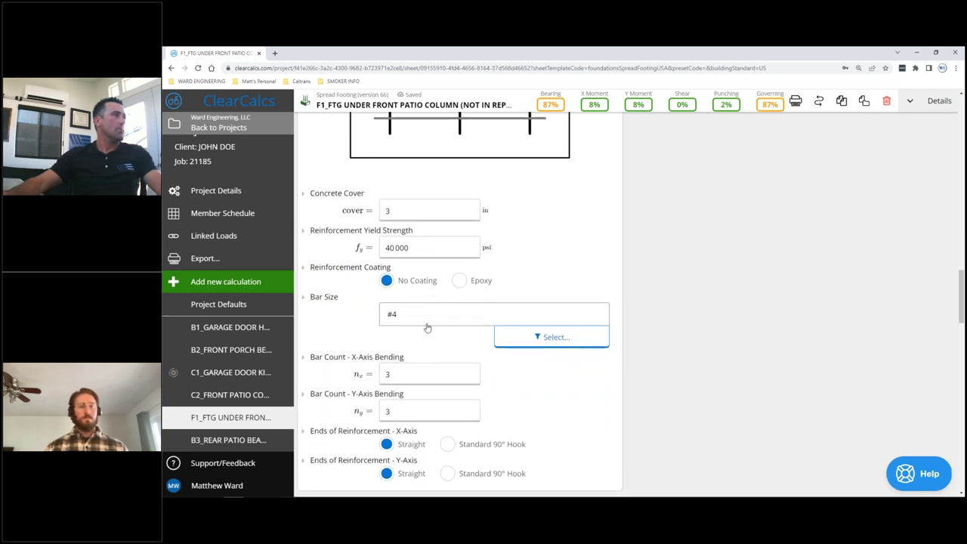
scroll(425, 321, "down", 1)
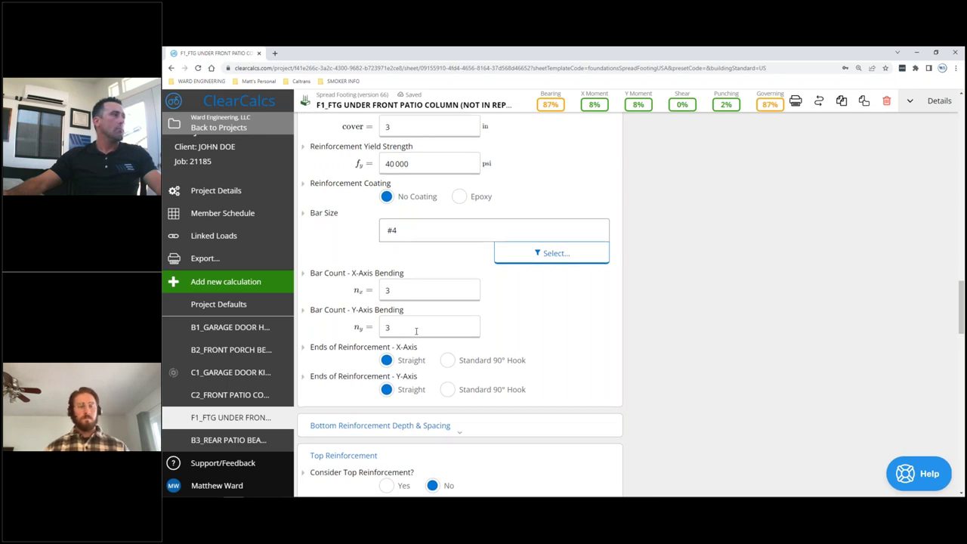
scroll(415, 330, "down", 1)
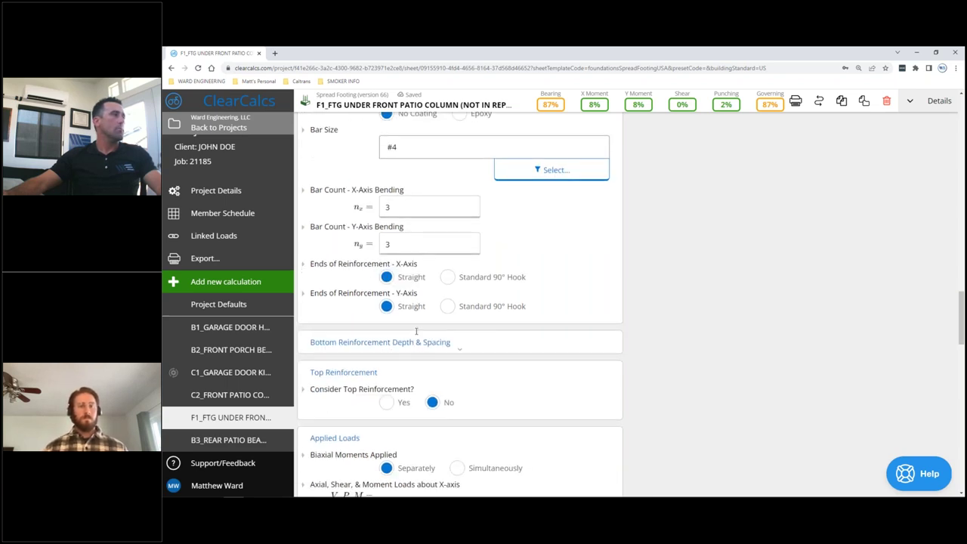
Link the footing's first X-axis applied load to the support 1 reaction of C2_FRONT PATIO COLUMN (NOT IN REPORT).
scroll(415, 331, "down", 1)
scroll(416, 331, "down", 1)
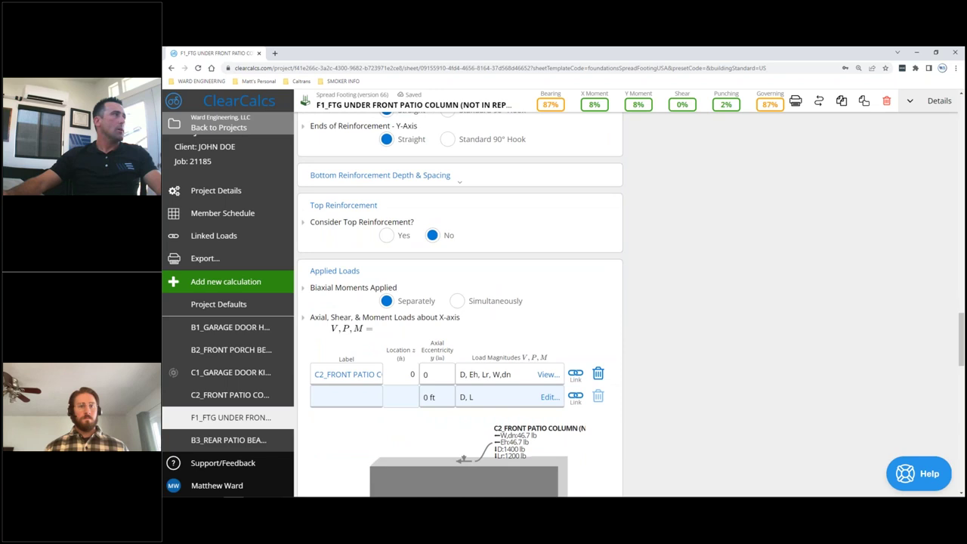
scroll(347, 302, "down", 1)
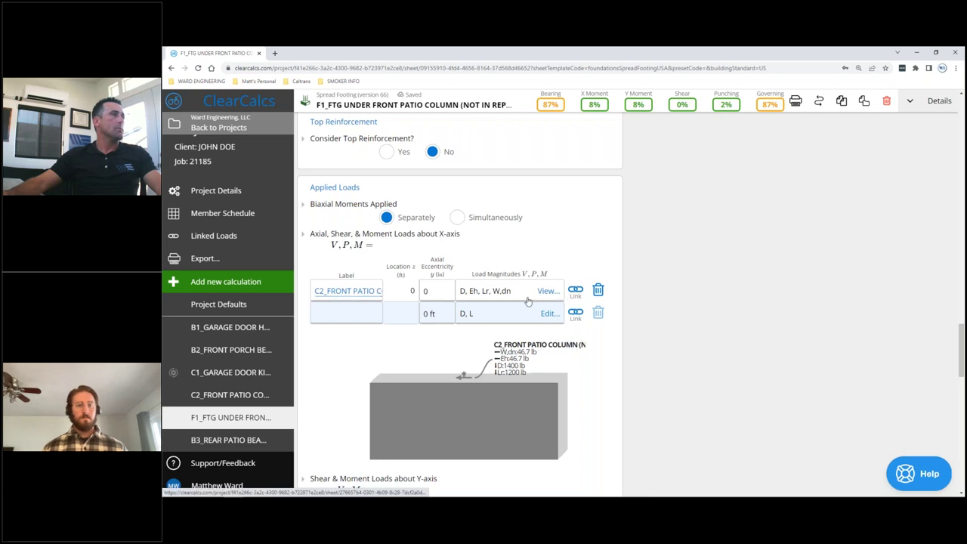
left_click(575, 292)
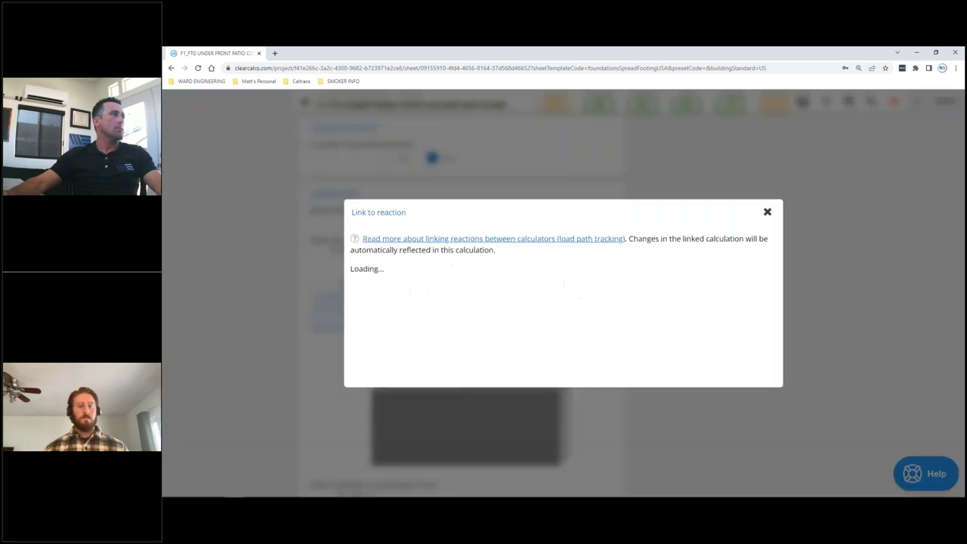
left_click(526, 278)
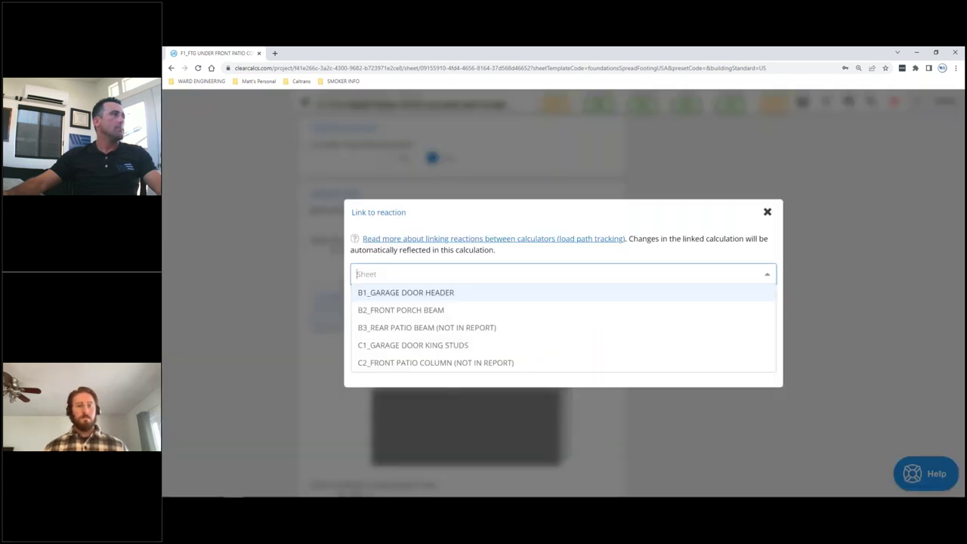
left_click(421, 364)
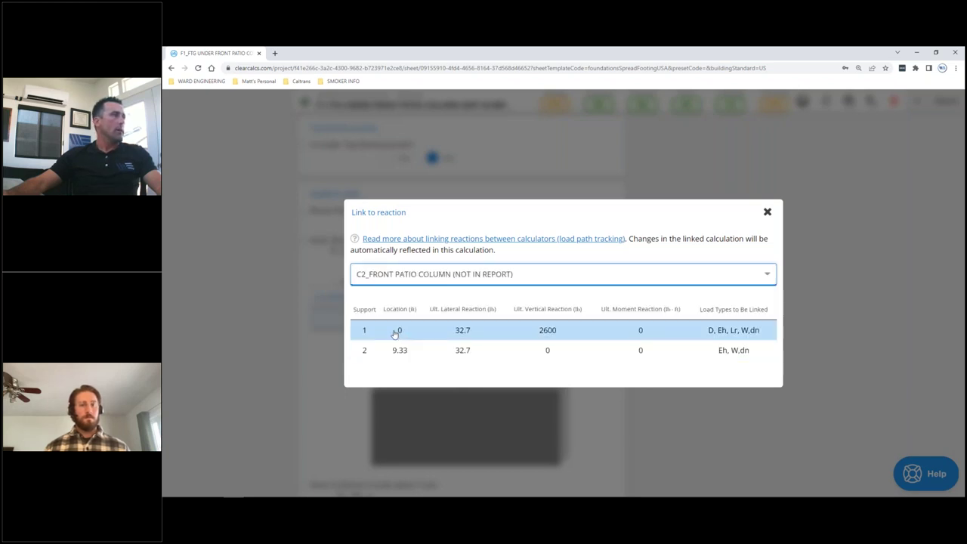
left_click(545, 334)
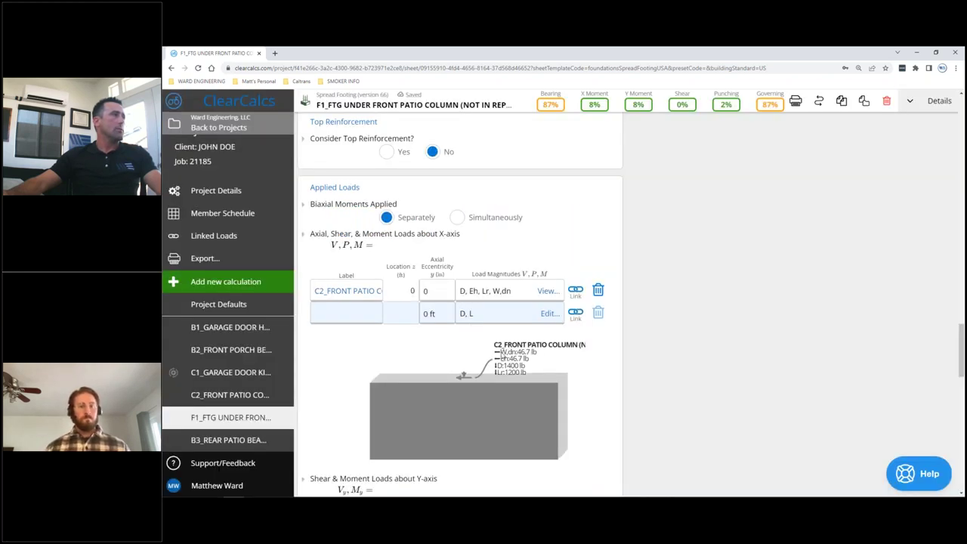
Review the footing's applied load diagrams about the X and Y axes, then return to the bottom reinforcement layout.
scroll(491, 318, "down", 1)
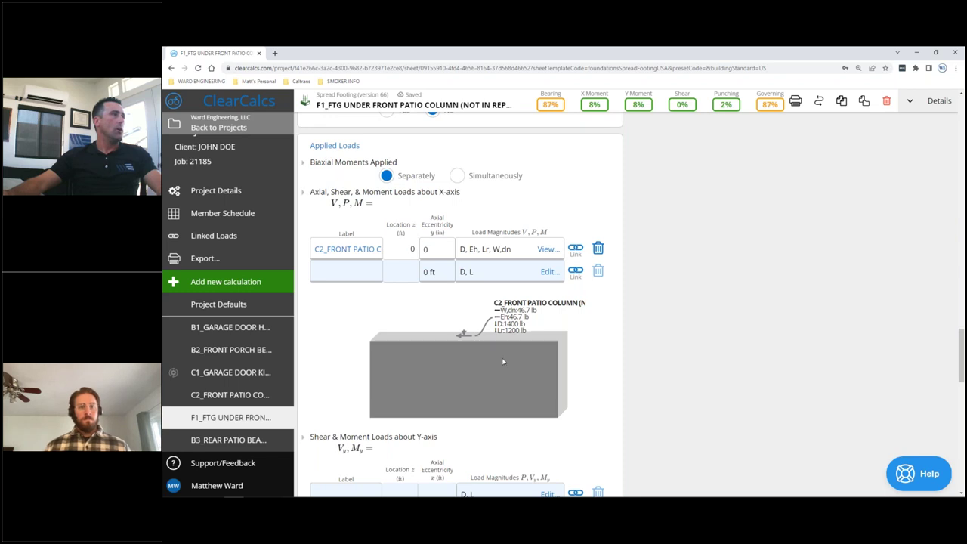
scroll(483, 351, "down", 1)
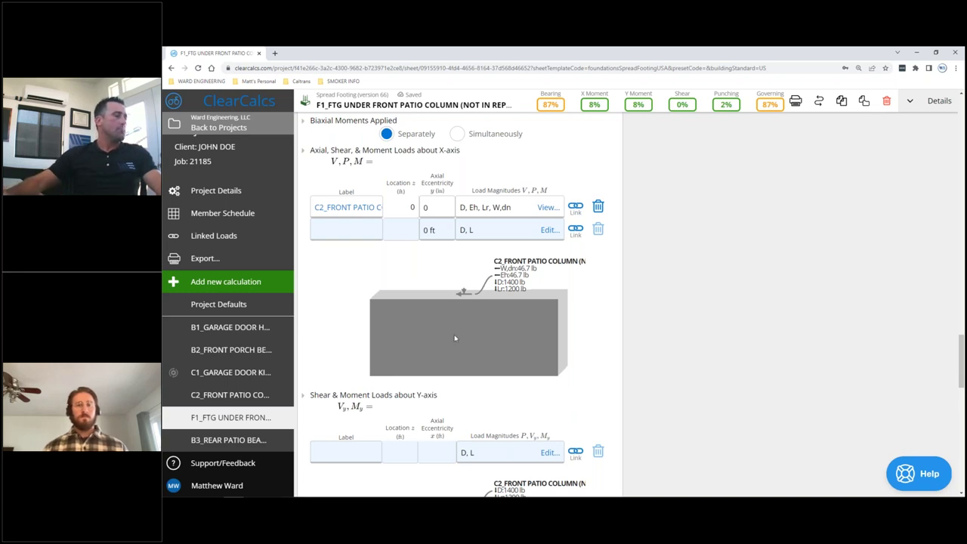
scroll(474, 340, "down", 2)
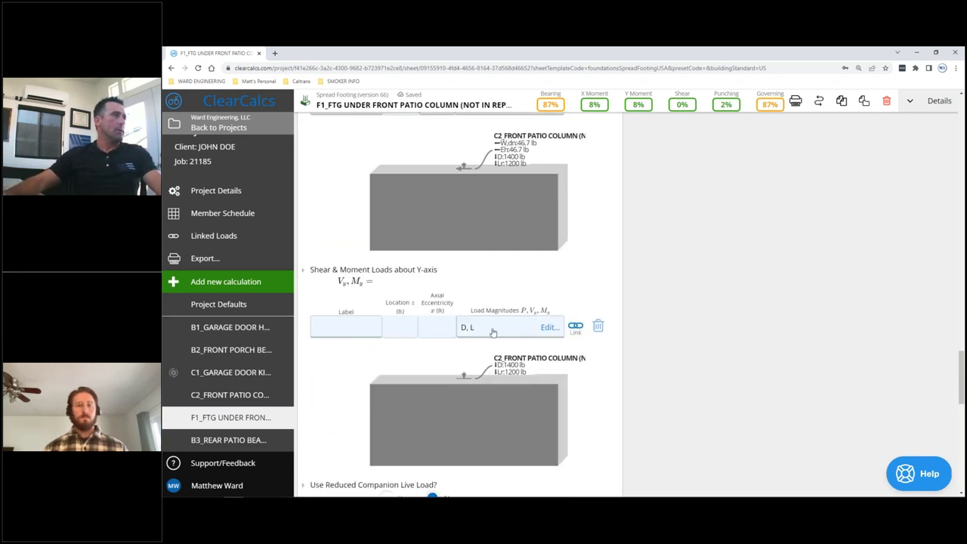
scroll(504, 333, "down", 1)
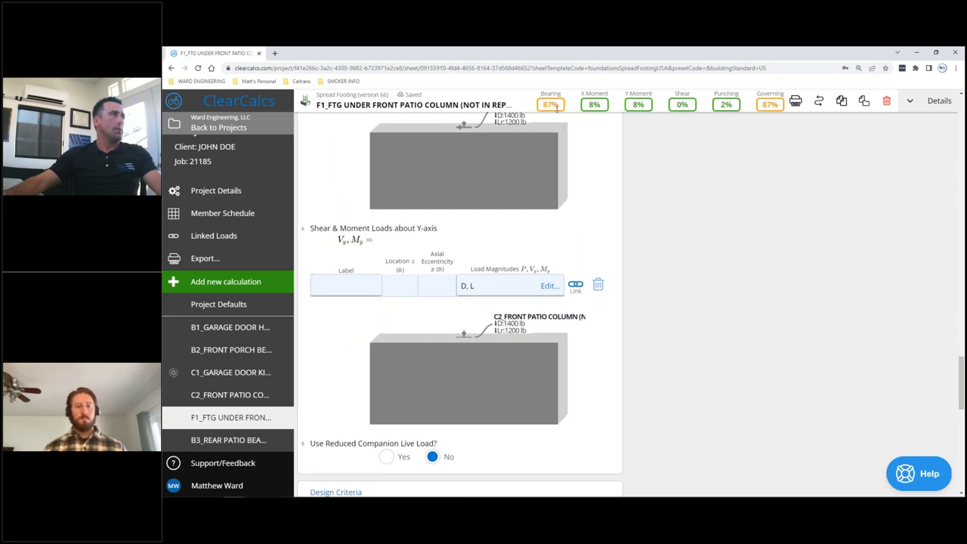
scroll(557, 105, "up", 3)
scroll(557, 106, "up", 9)
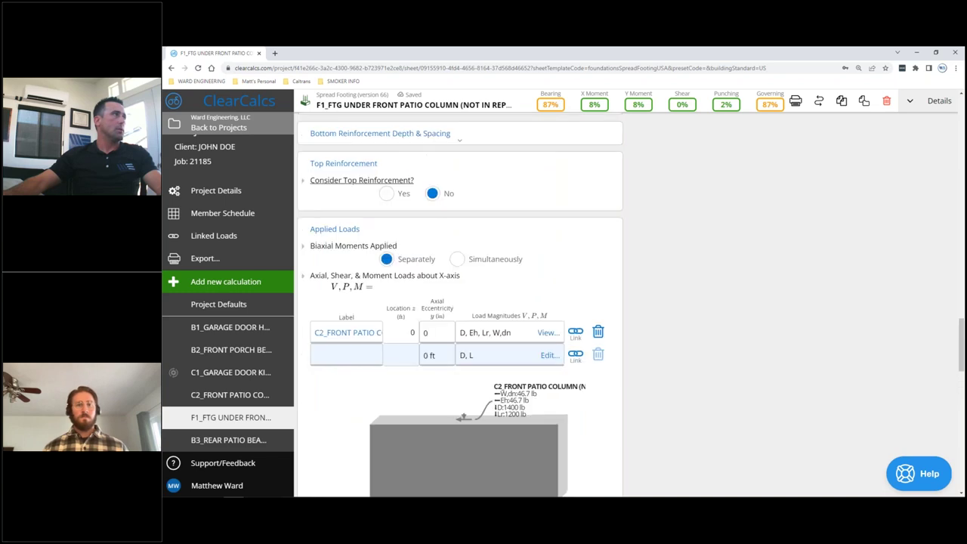
scroll(449, 196, "up", 8)
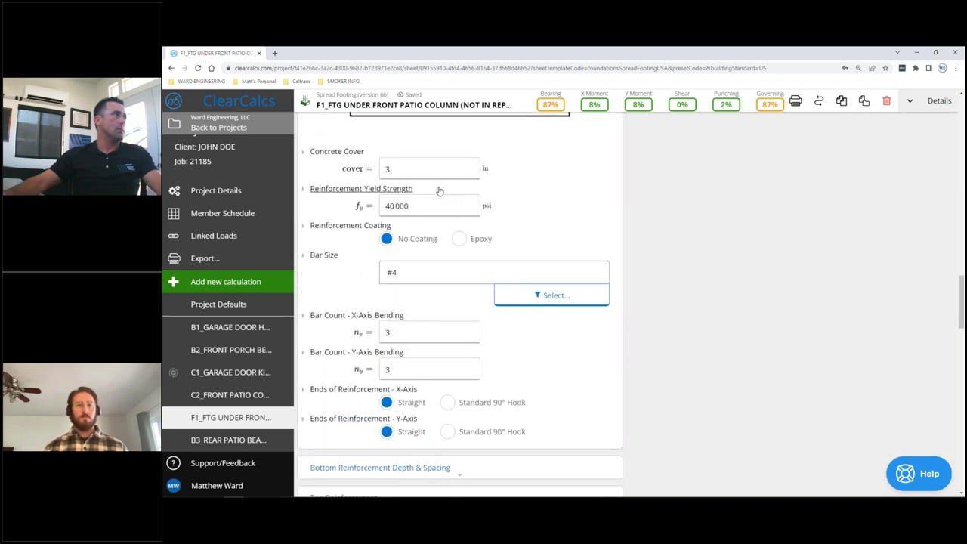
scroll(577, 181, "up", 3)
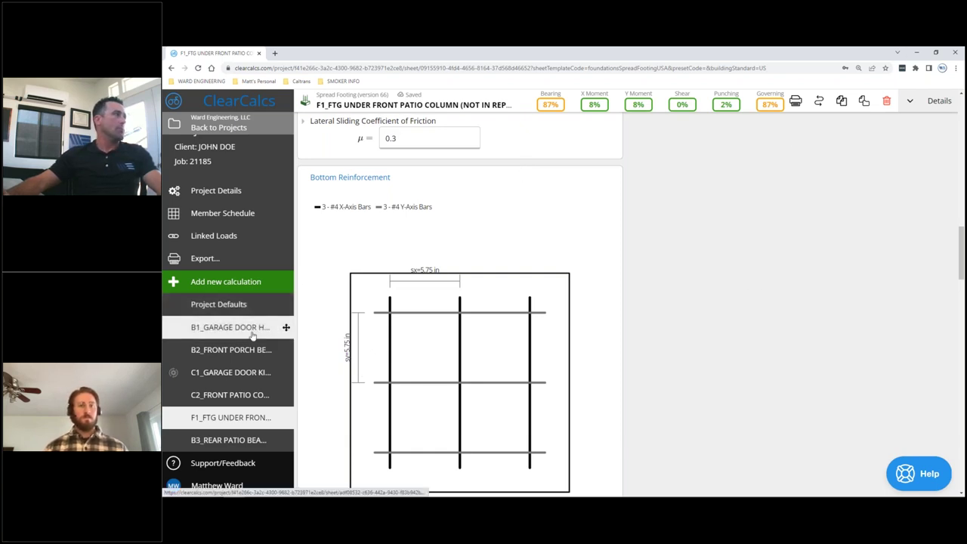
mouse_move(253, 335)
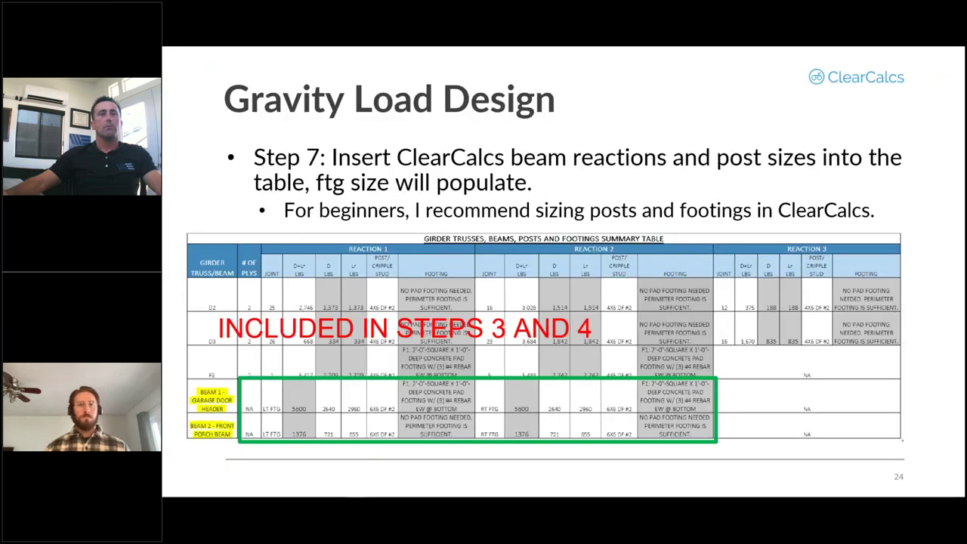
key("Right")
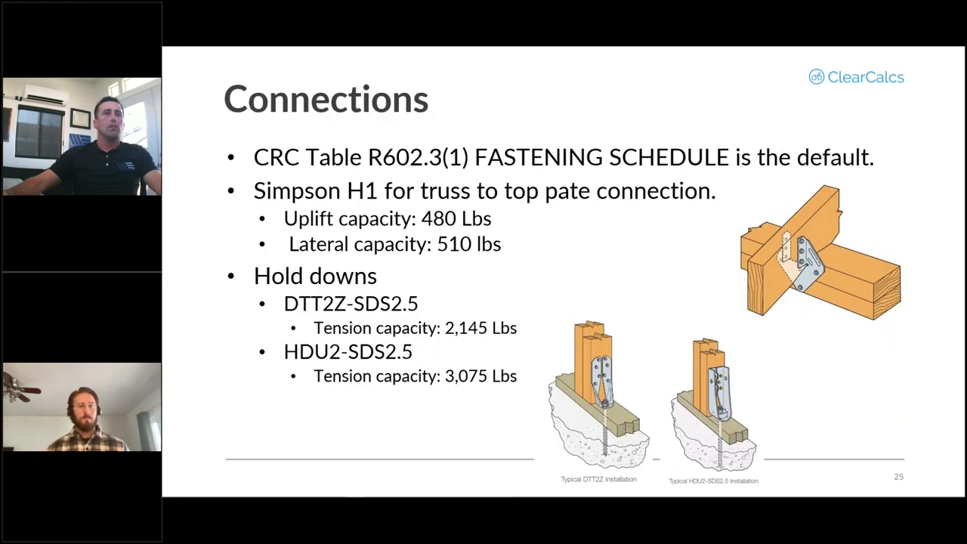
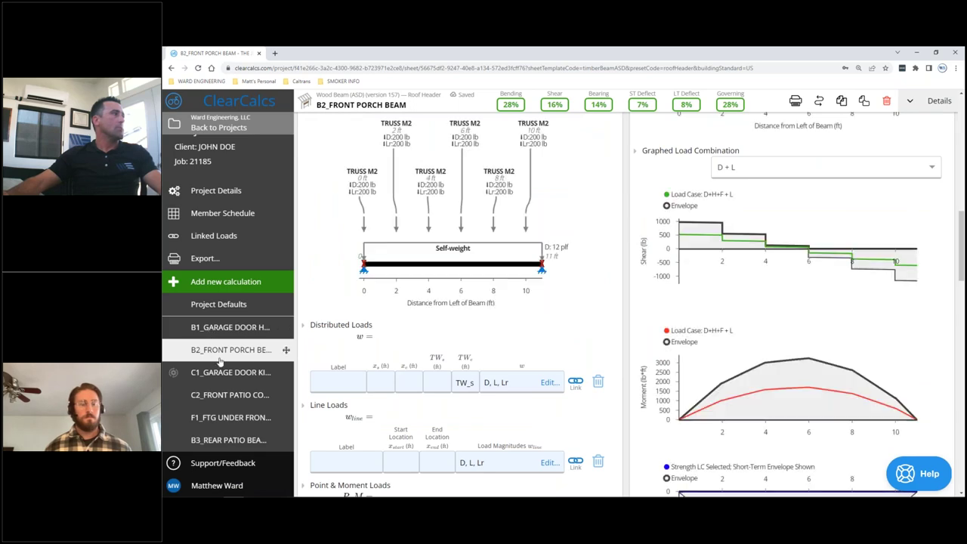
Show the load magnitudes of the TRUSS M2 point load at 0 ft on B2_FRONT PORCH BEAM.
mouse_move(266, 355)
scroll(367, 336, "down", 3)
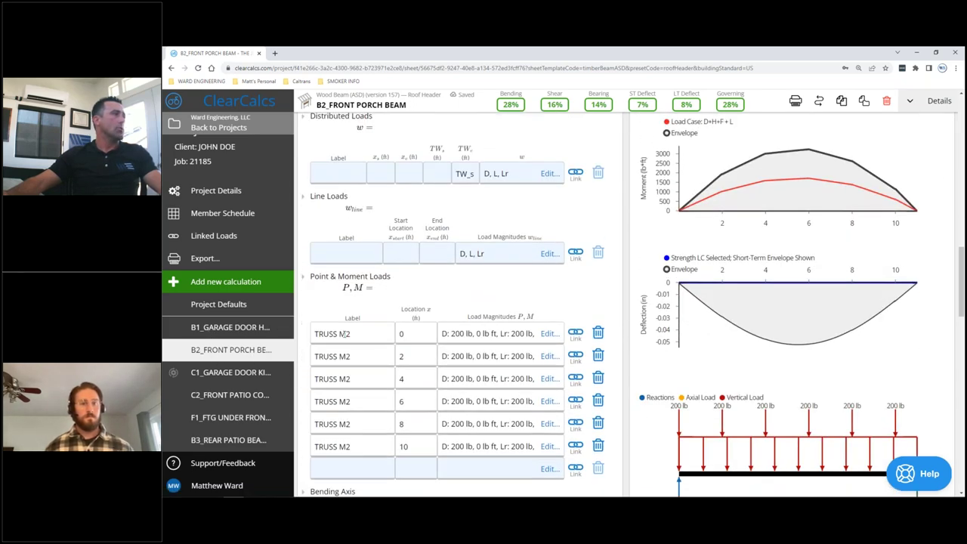
left_click(548, 336)
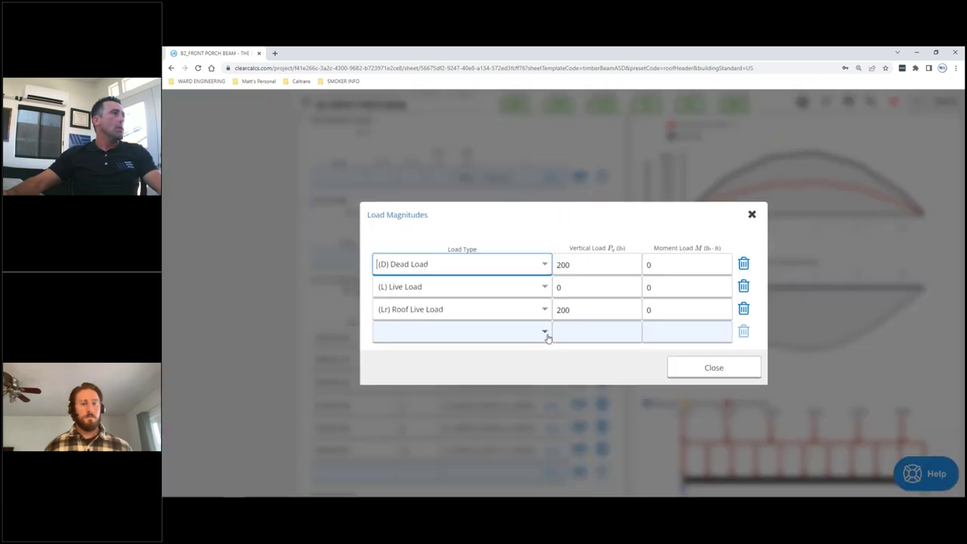
Set the vertical dead load of the TRUSS M2 point load to 1000/2 lb and its roof live load to 100/2 lb.
left_click(600, 263)
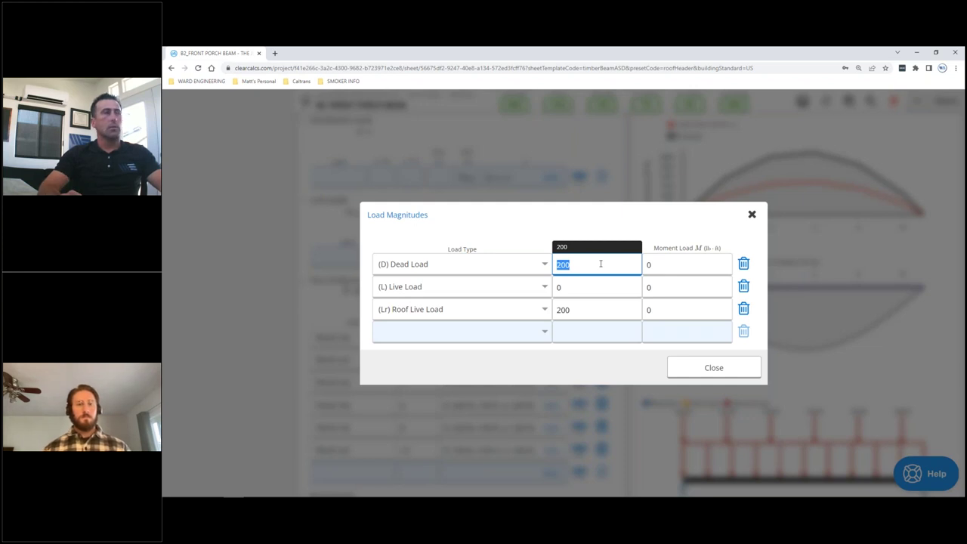
type("100")
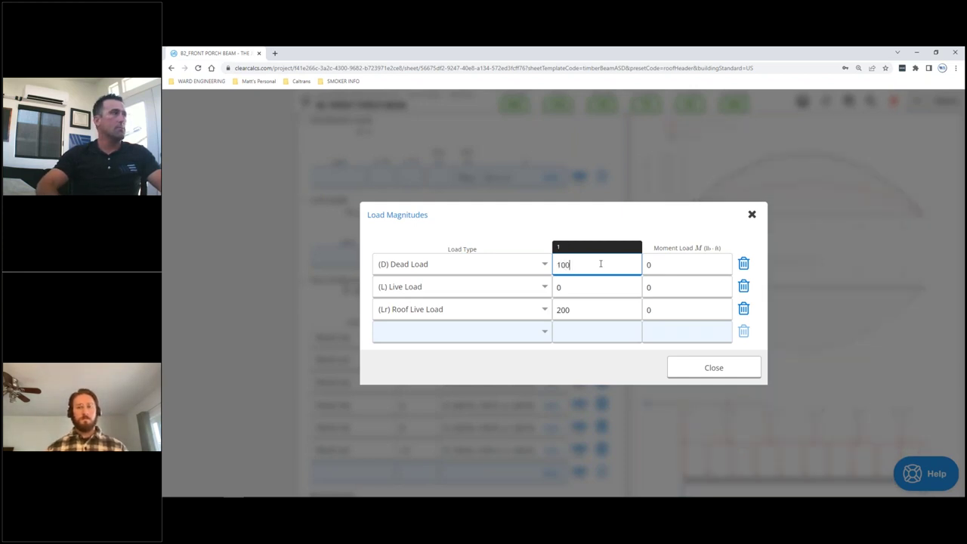
type("0/2")
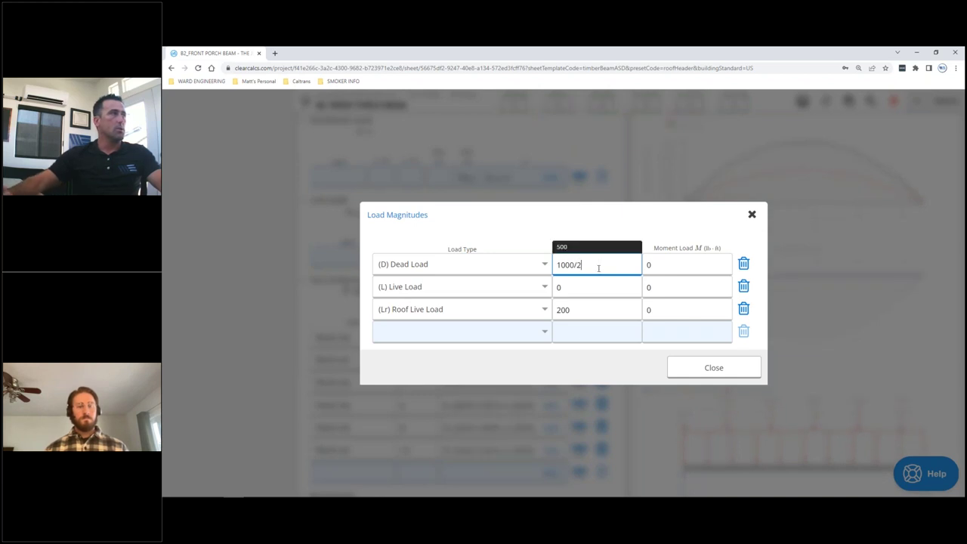
left_click(579, 309)
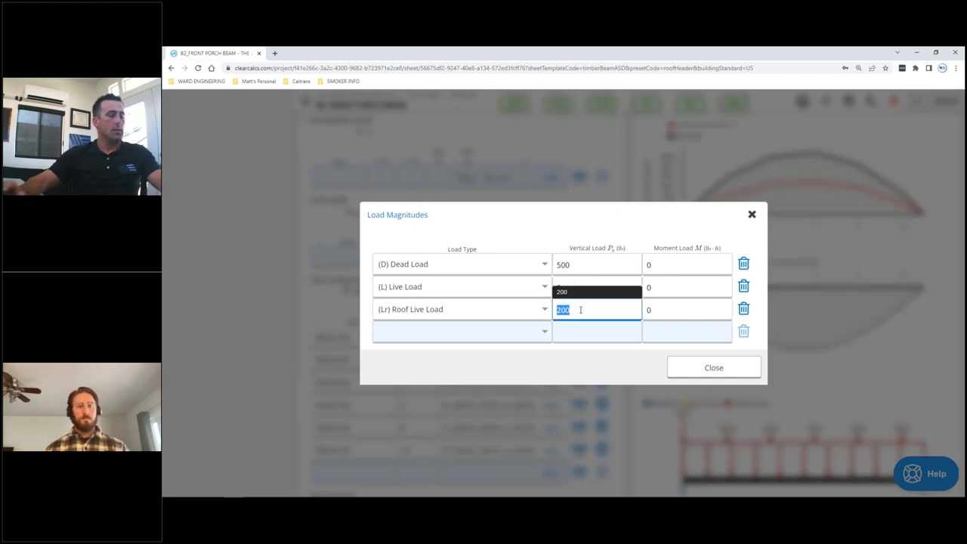
type("100/2")
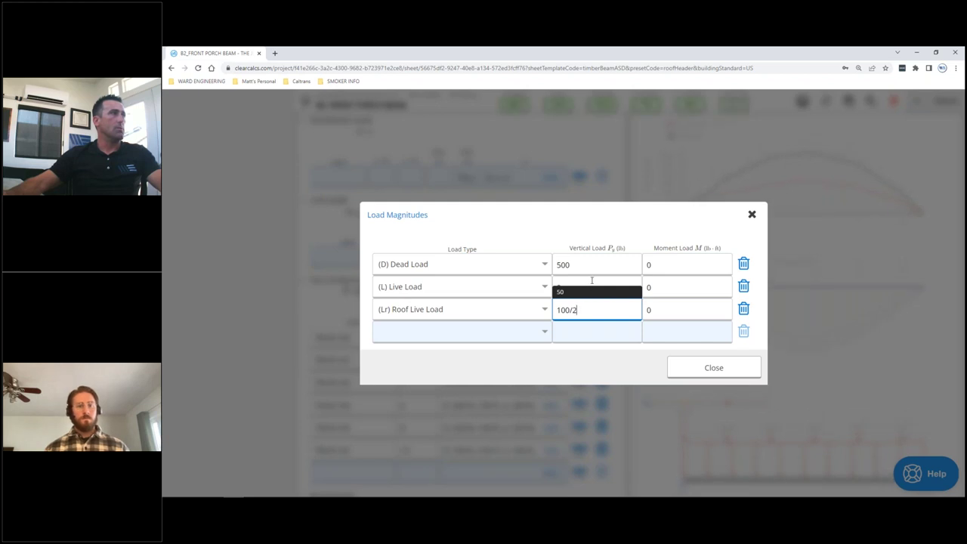
left_click(591, 282)
key("Up")
left_click(580, 309)
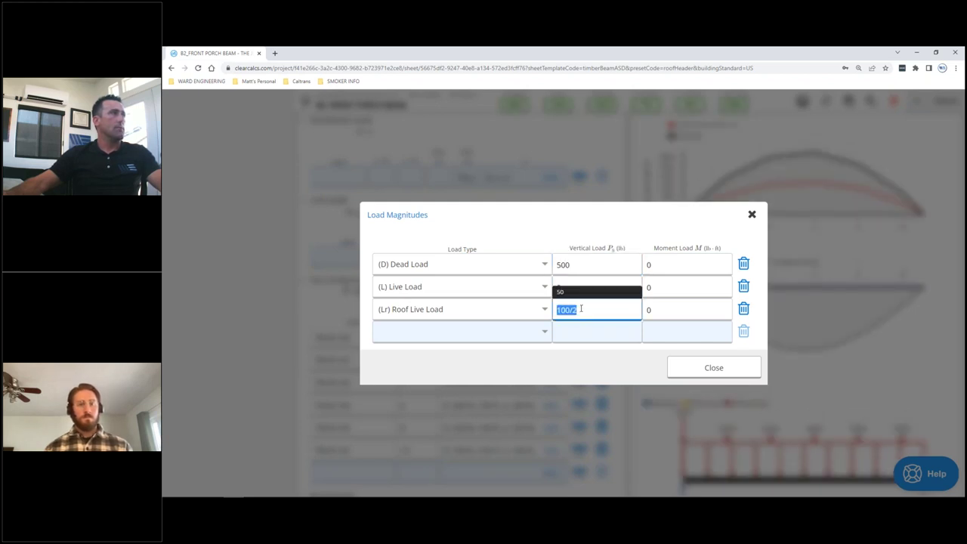
Extend the vertical dead load formula of the TRUSS M2 point load to 1000/2*(5/15).
left_click(590, 266)
left_click(591, 264)
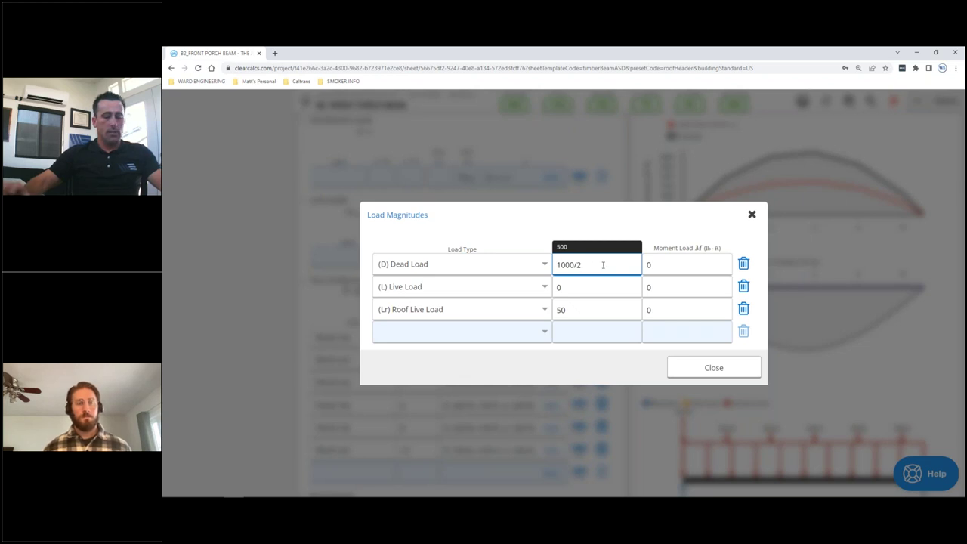
type("*(")
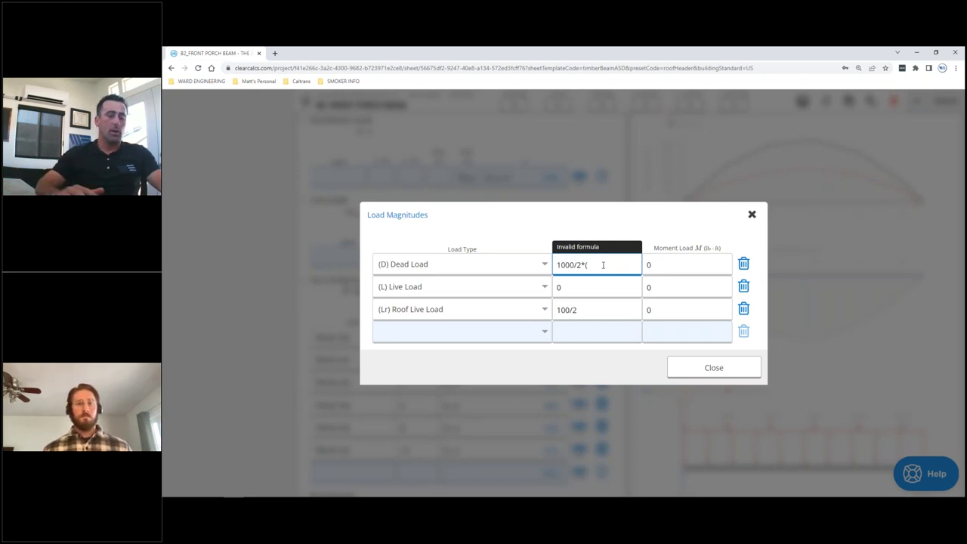
type("5/")
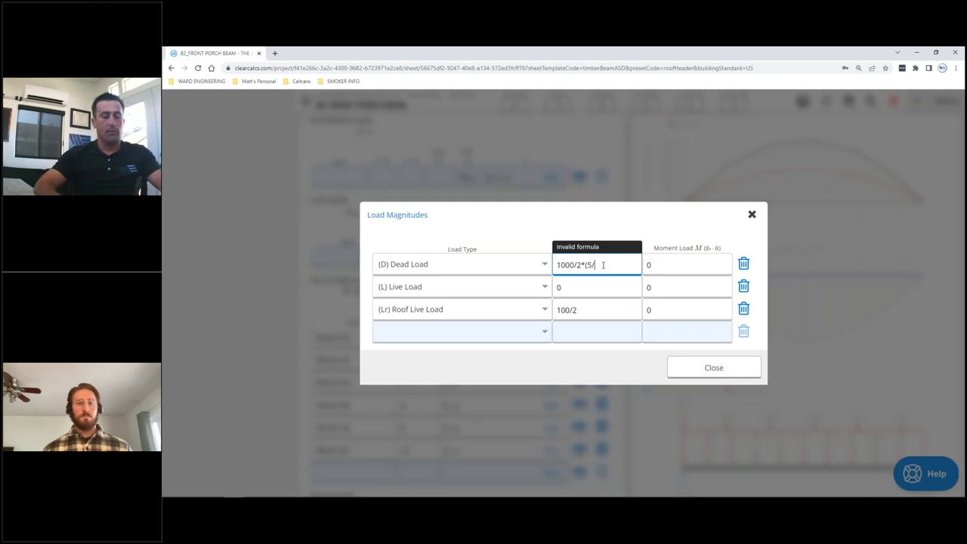
type("15)")
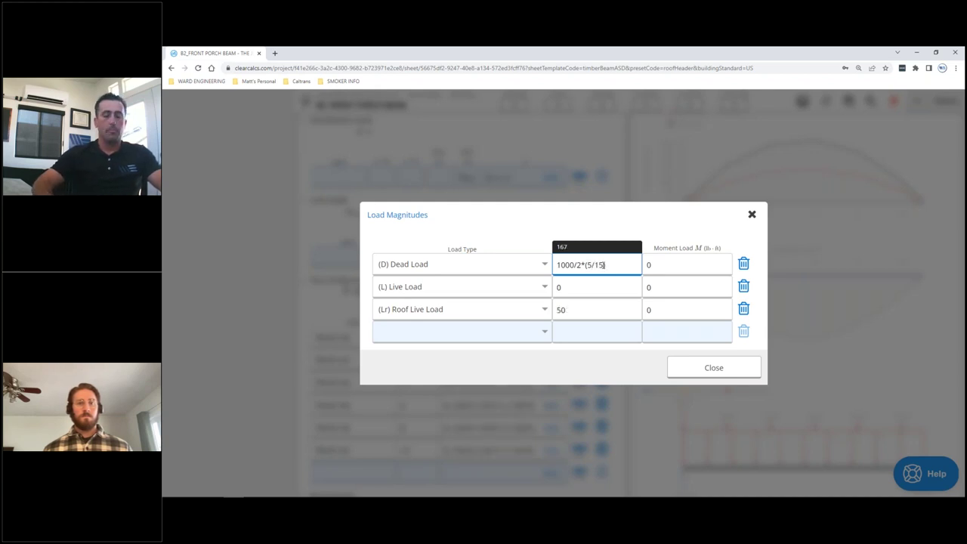
key("Return")
left_click(602, 264)
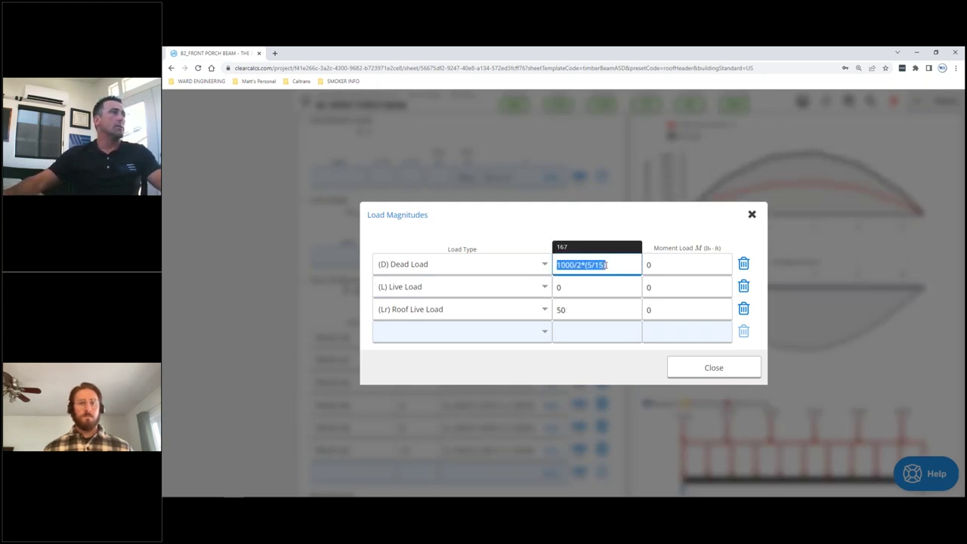
key("Tab")
left_click(611, 264)
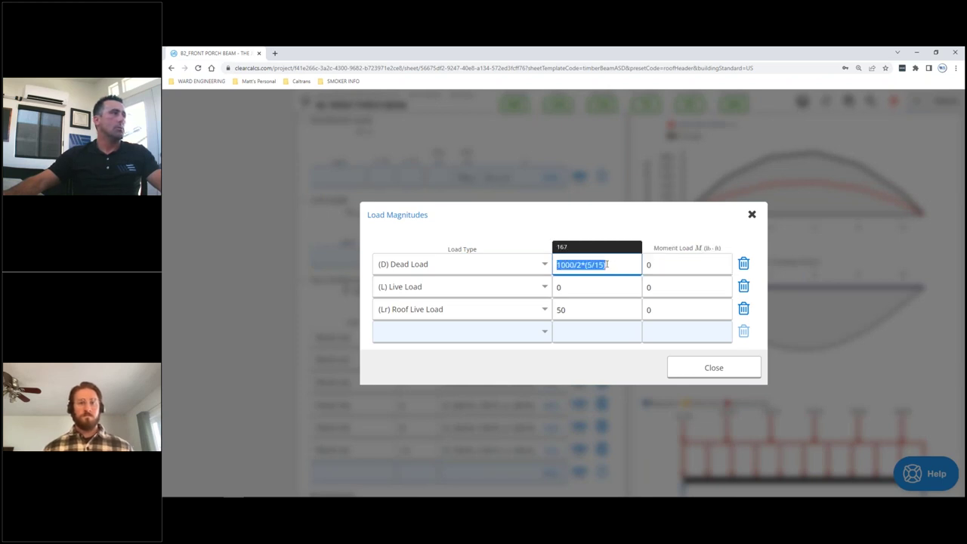
Review the dead and roof live load formulas, then correct the vertical roof live load to 1000/2.
left_click(590, 307)
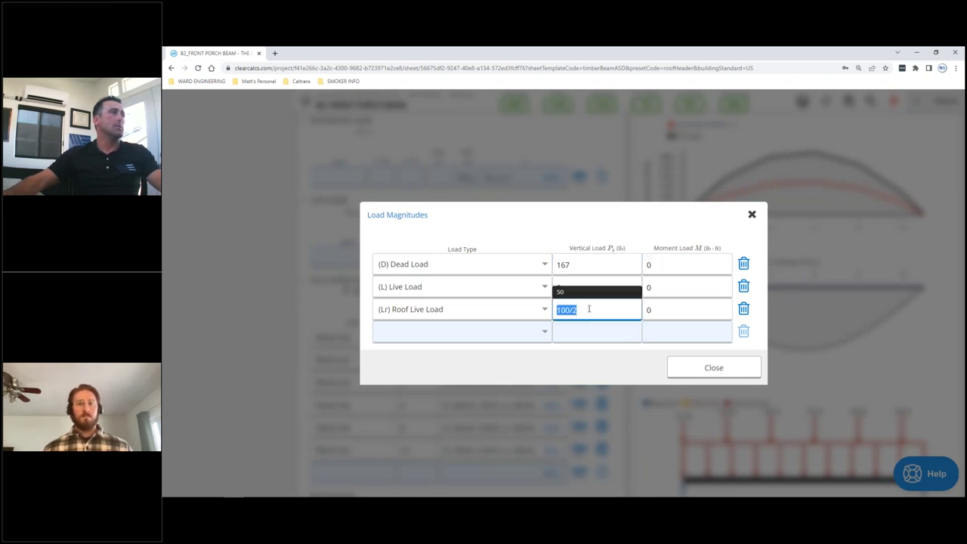
left_click(595, 308)
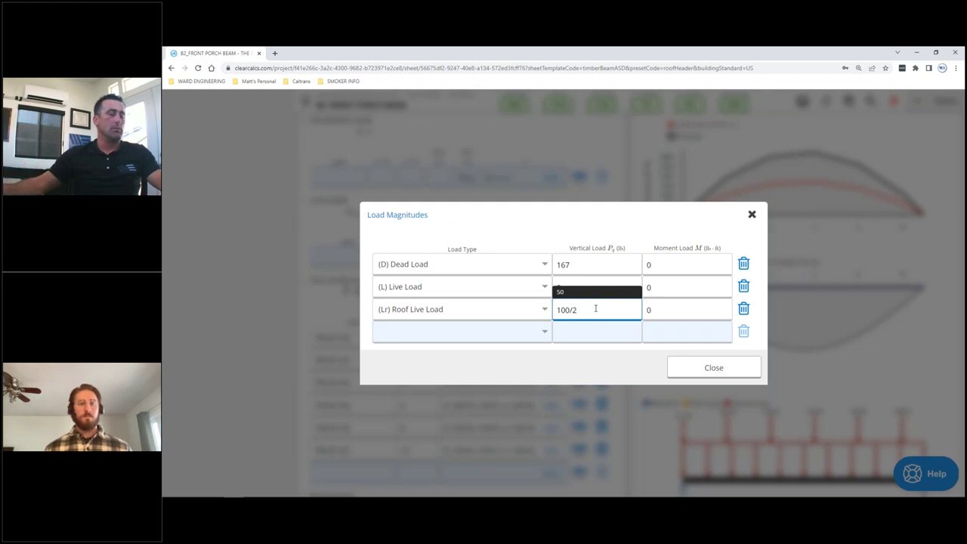
left_click(581, 265)
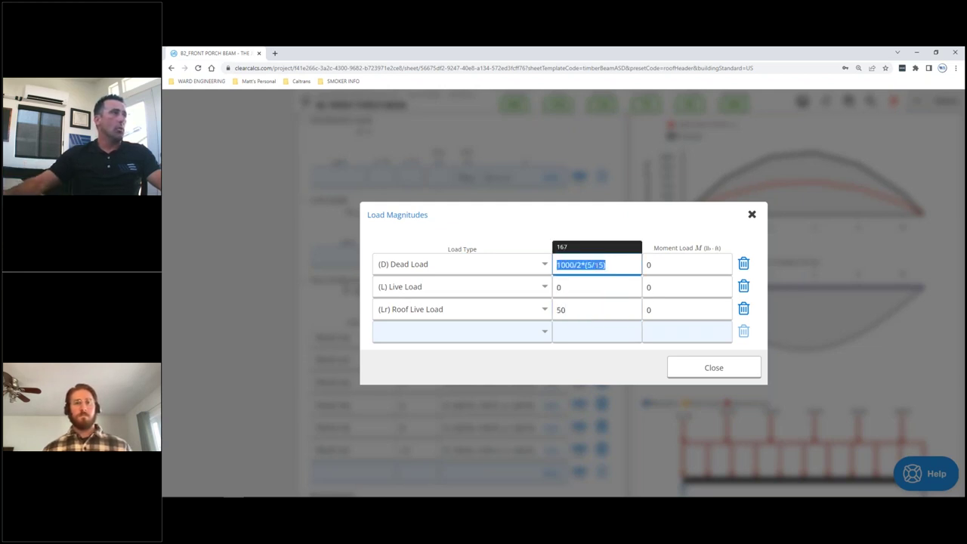
left_click(618, 264)
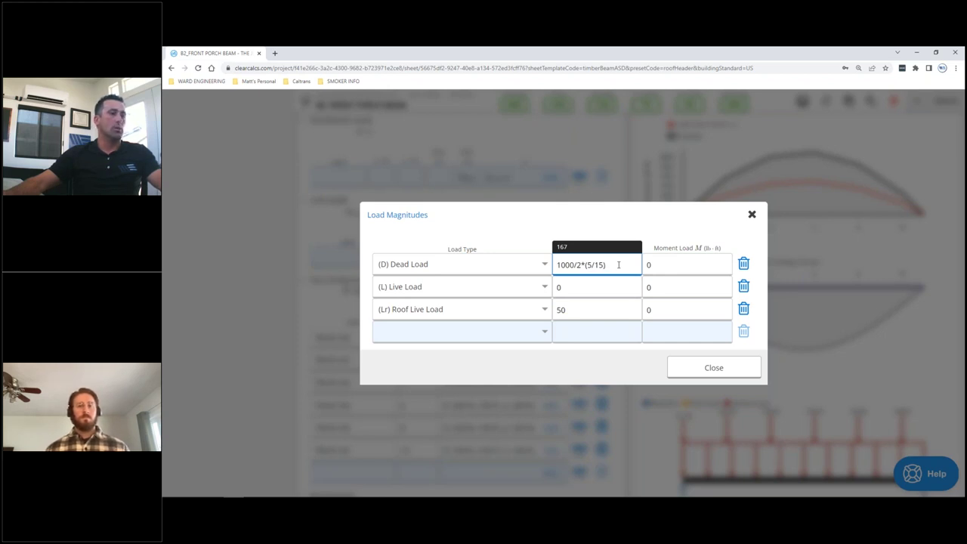
left_click(585, 311)
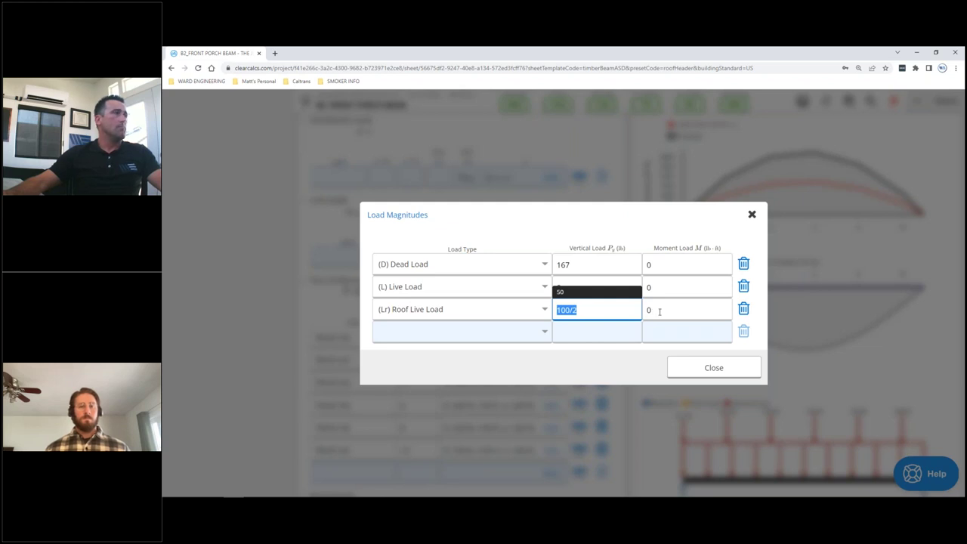
left_click(583, 266)
left_click(570, 310)
left_click(568, 310)
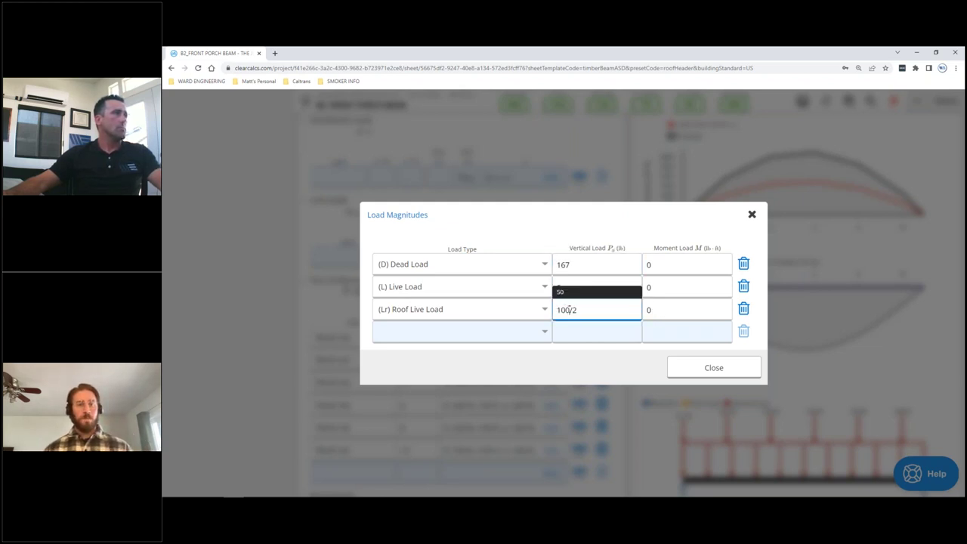
type("0")
key("Return")
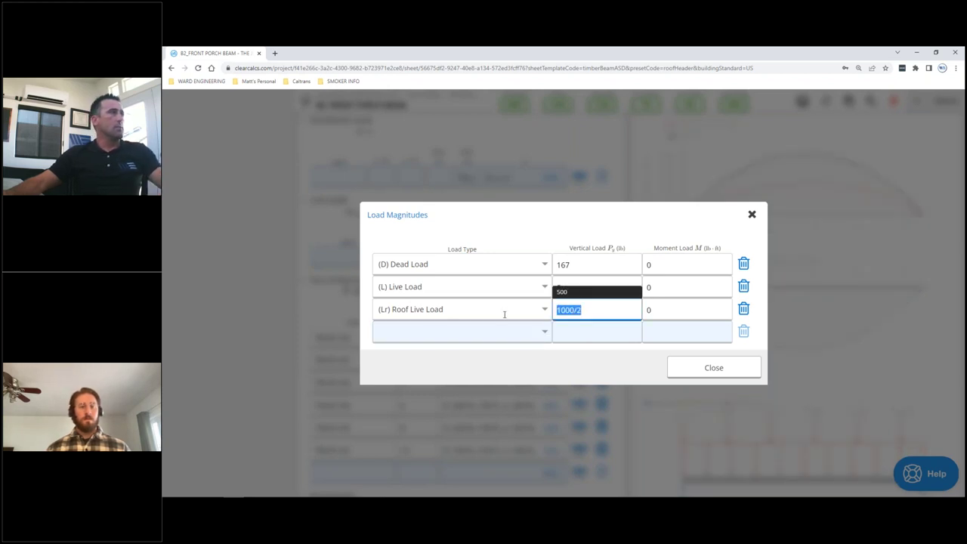
Scale the vertical roof live load by a 16/20 ratio, giving the formula 1000/2*(16/20).
left_click(603, 309)
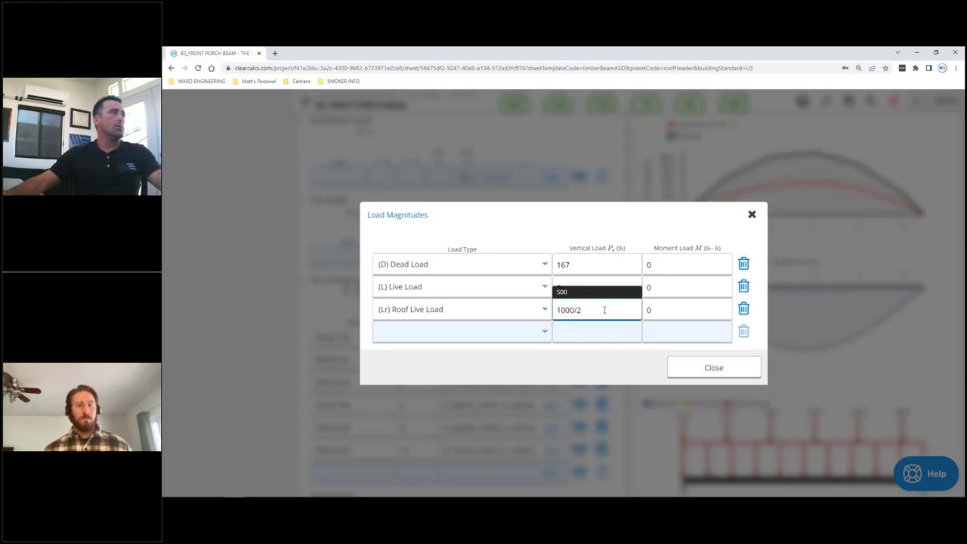
type("*(")
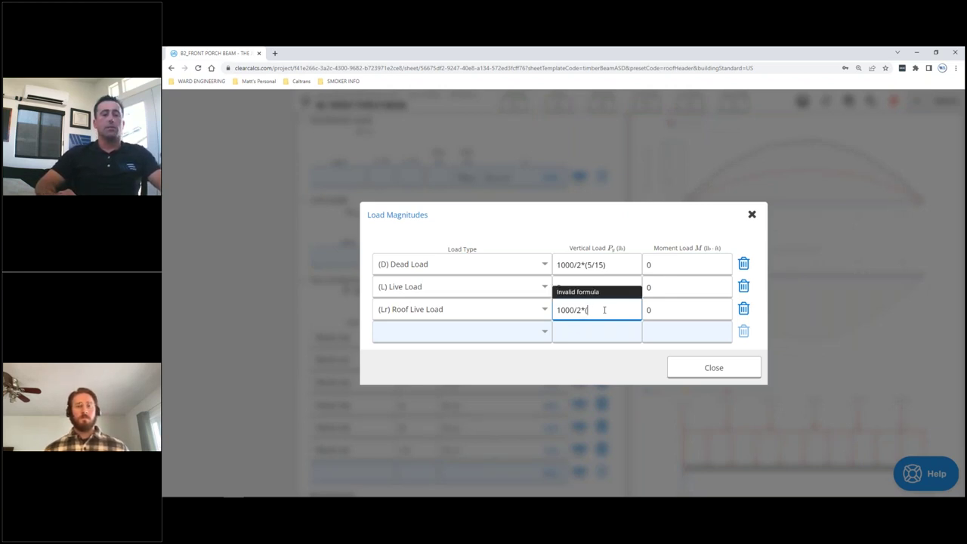
type("16")
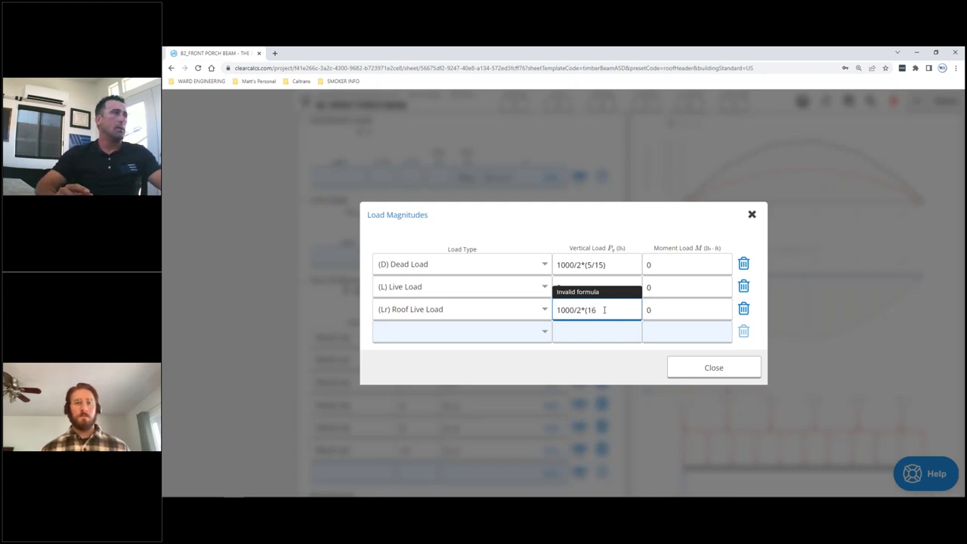
type("/20)")
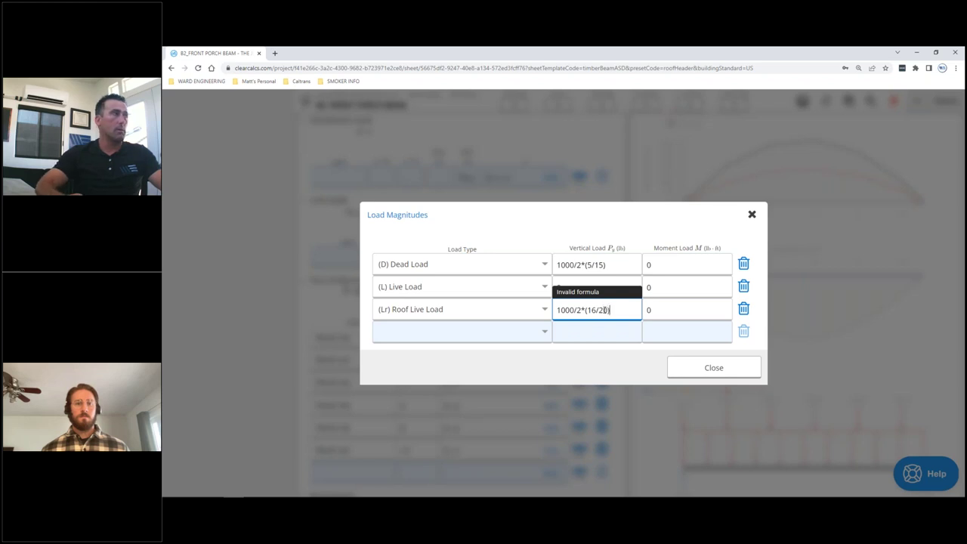
key("Return")
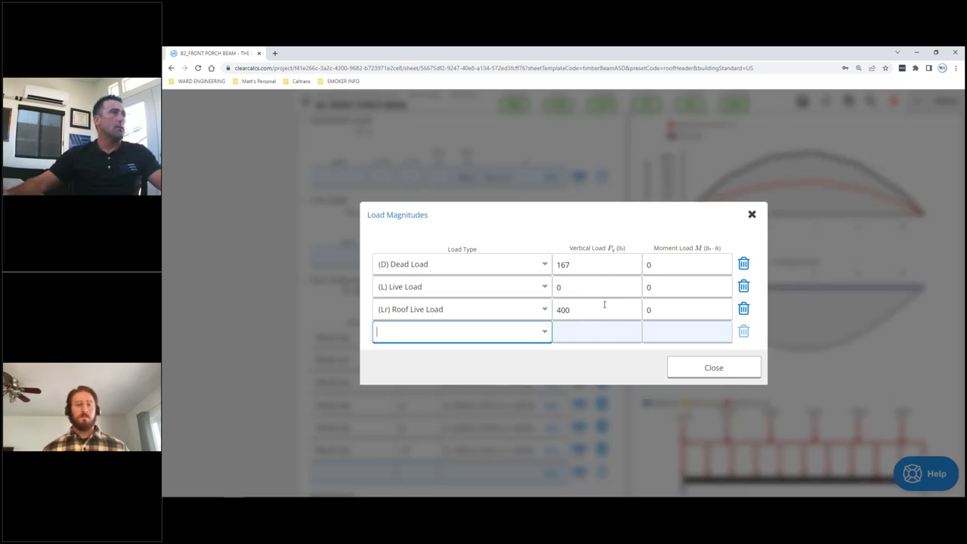
Change the vertical roof live load formula to 1000/2*(12/20), recheck it and close the load magnitudes.
left_click(605, 304)
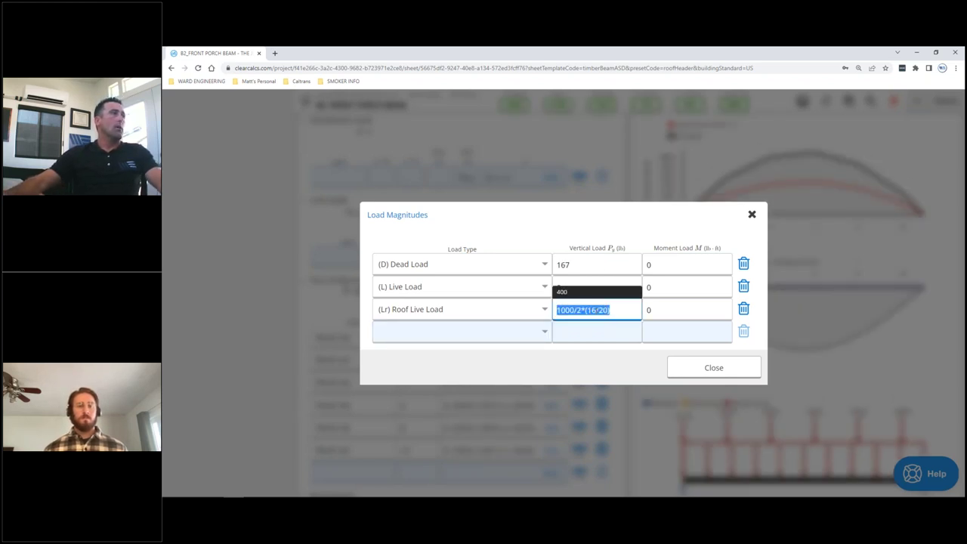
left_click(596, 309)
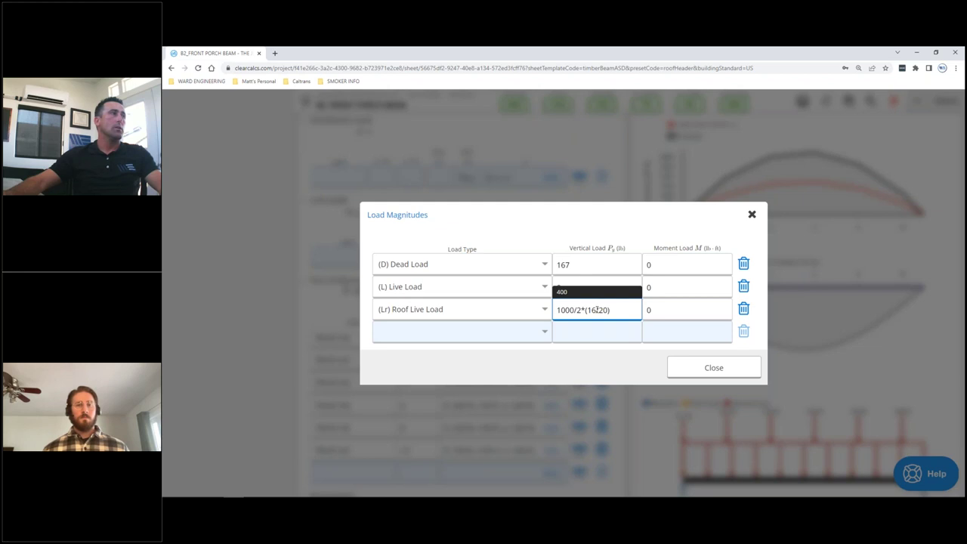
key("BackSpace")
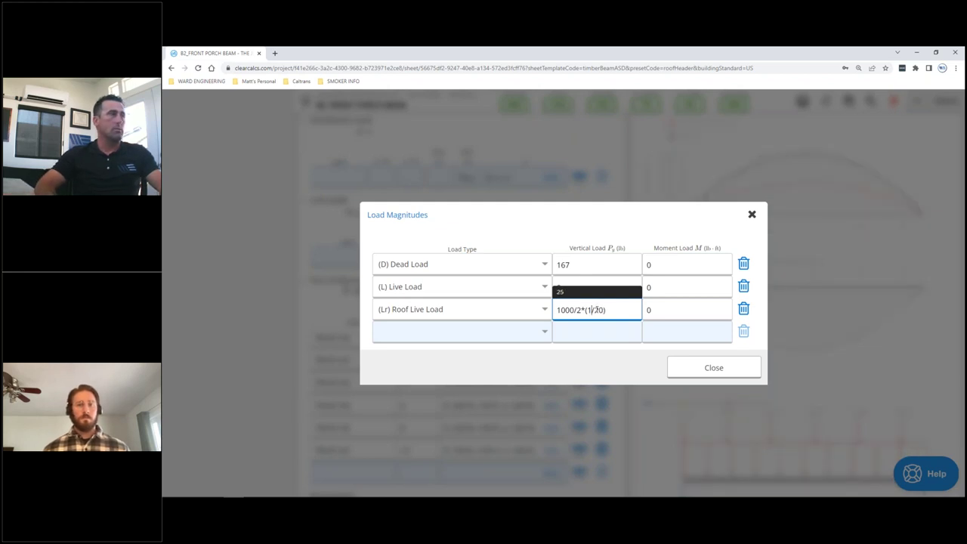
type("2")
key("Return")
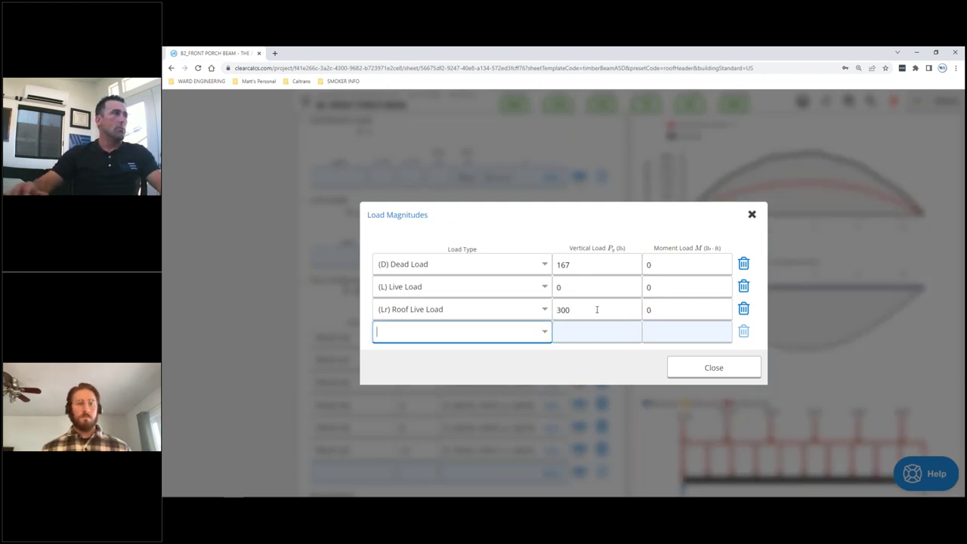
left_click(597, 309)
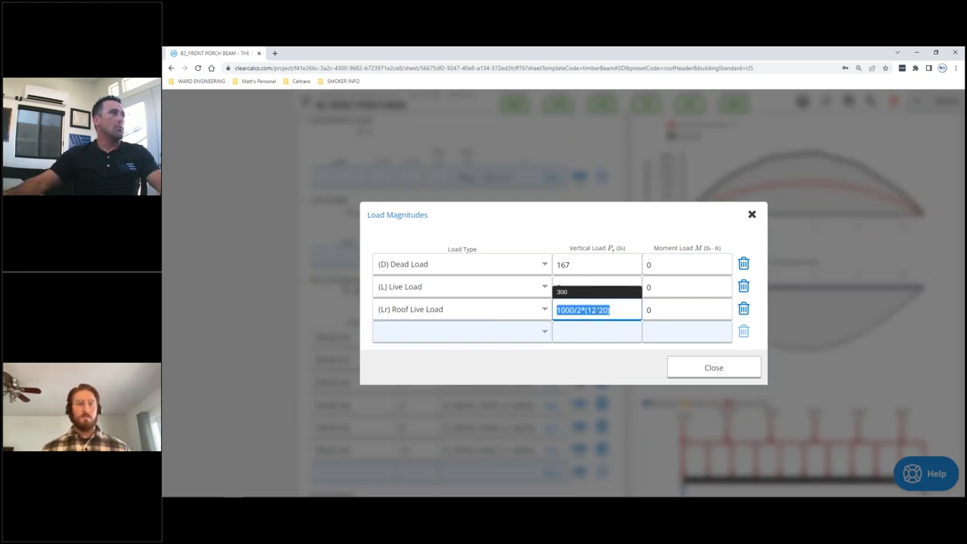
left_click(625, 311)
left_click_drag(611, 311, 559, 310)
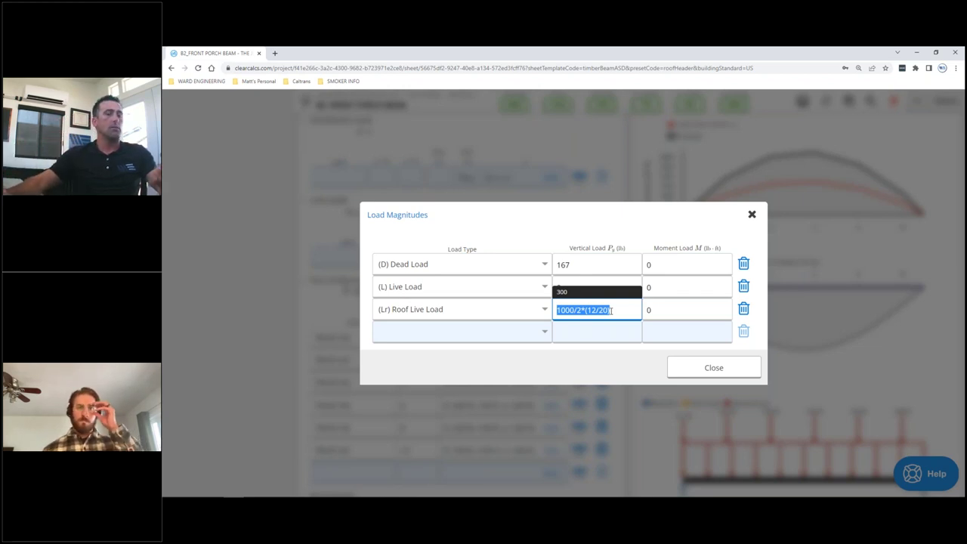
left_click(681, 367)
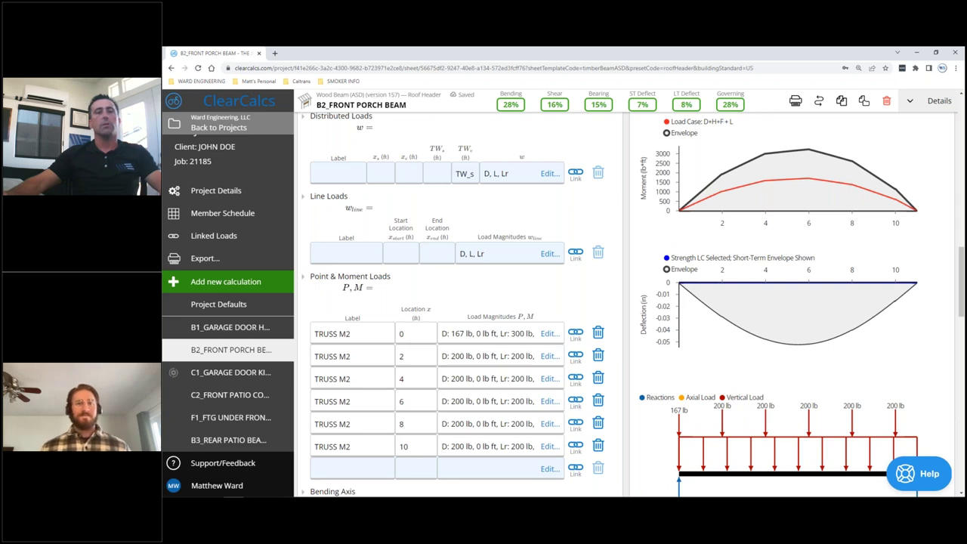
Switch to the presentation and advance to the favorite-features slide on sub-categories, linked loads and auto-updates.
key("alt+Tab")
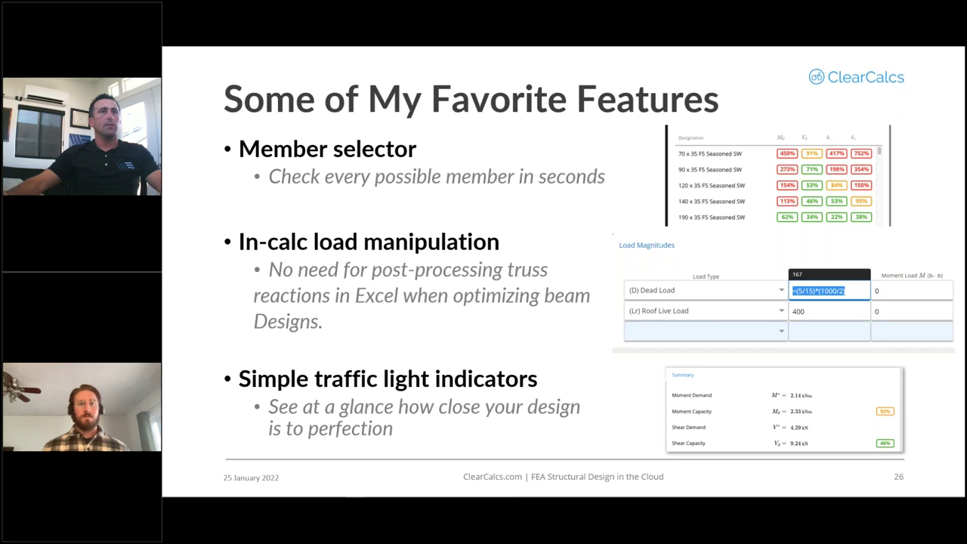
key("Right")
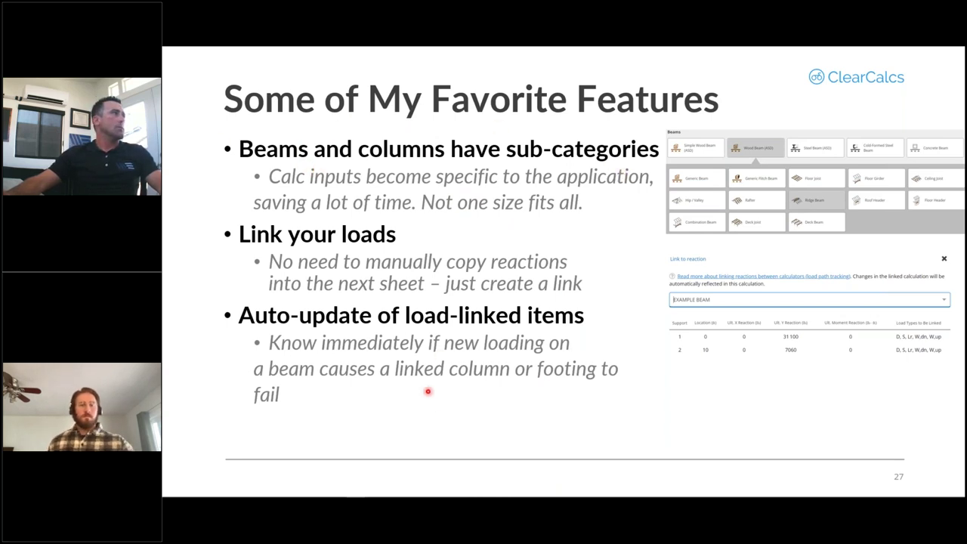
Switch to ClearCalcs and add a new US Wood Beam (ASD) calculation of the Rafter sub-category to the project.
left_click(232, 489)
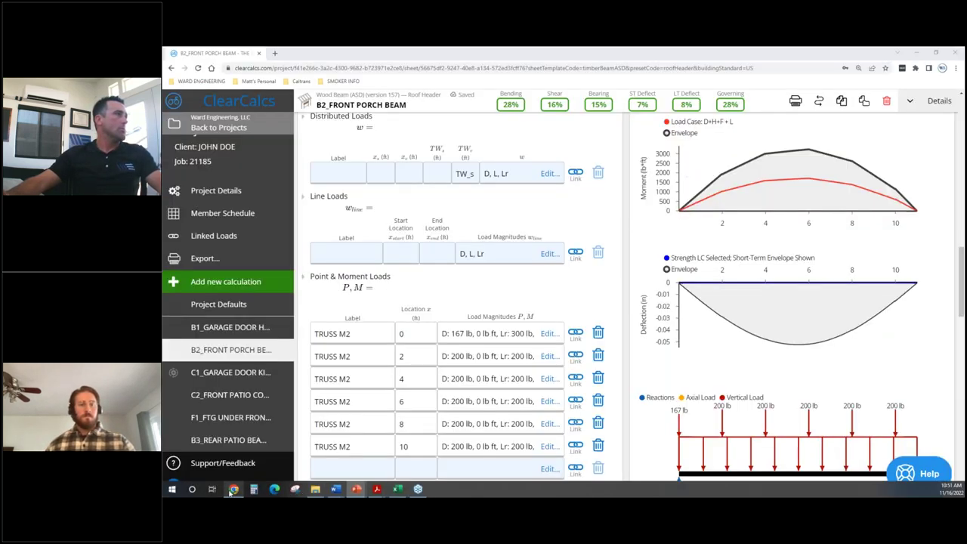
left_click(229, 284)
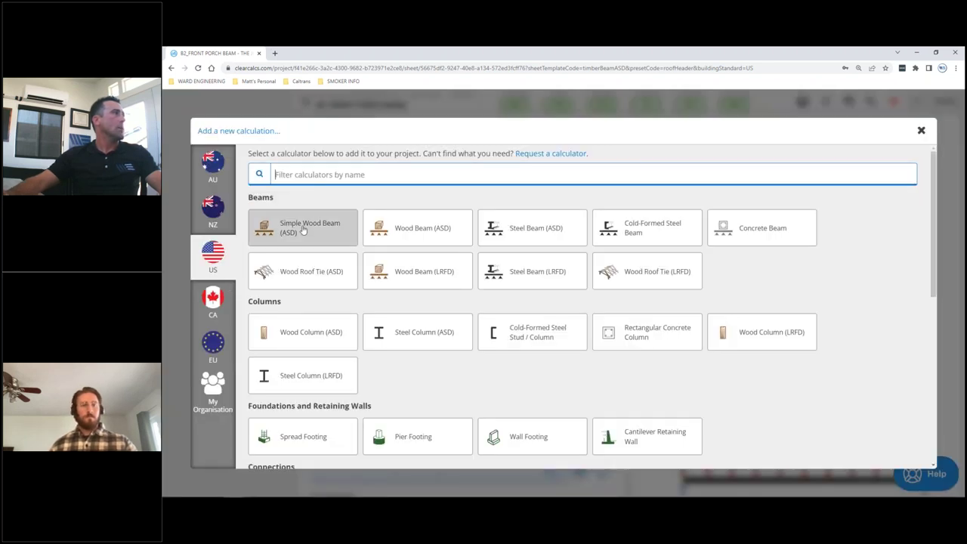
left_click(445, 229)
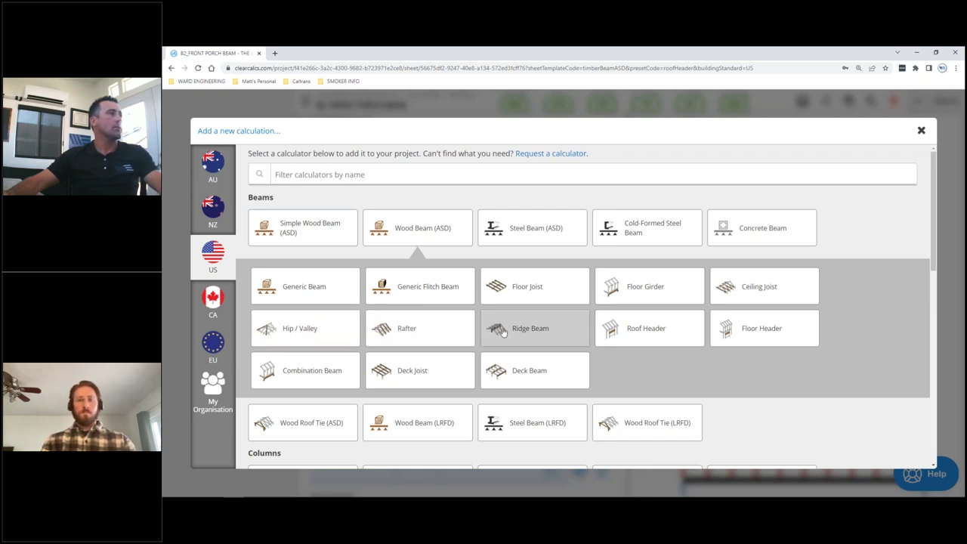
left_click(435, 325)
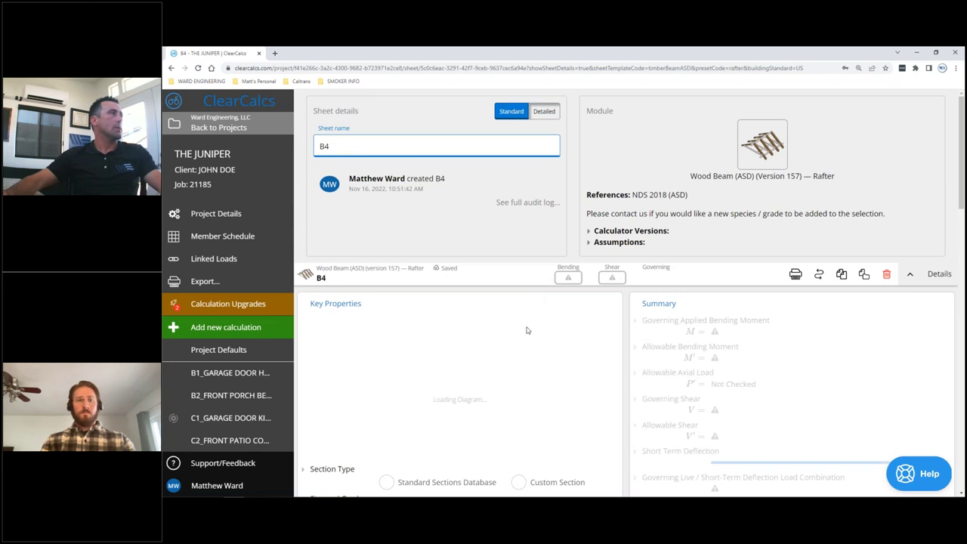
Examine the new rafter sheet's incline pitch, supports, center-to-center spacing and distributed and point loads.
scroll(530, 348, "down", 2)
scroll(530, 348, "down", 10)
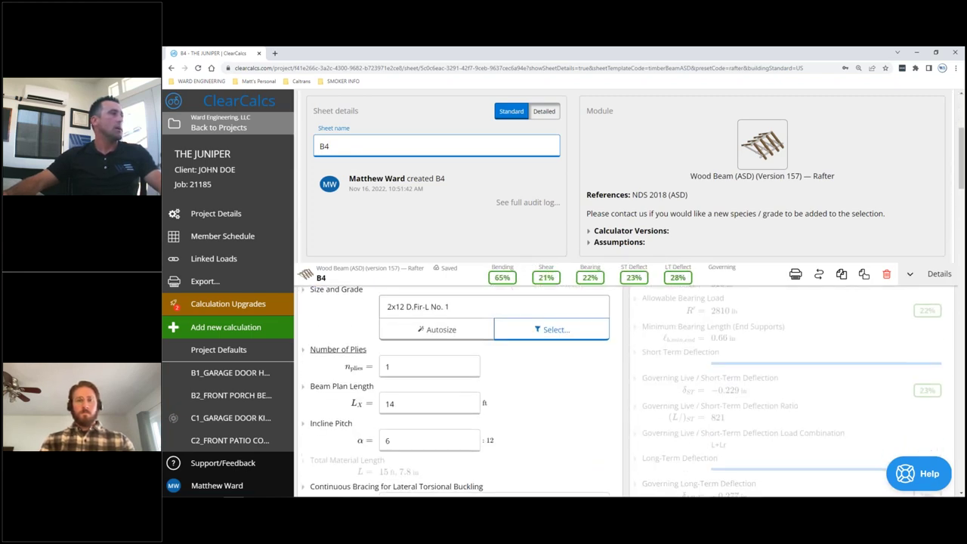
left_click(421, 182)
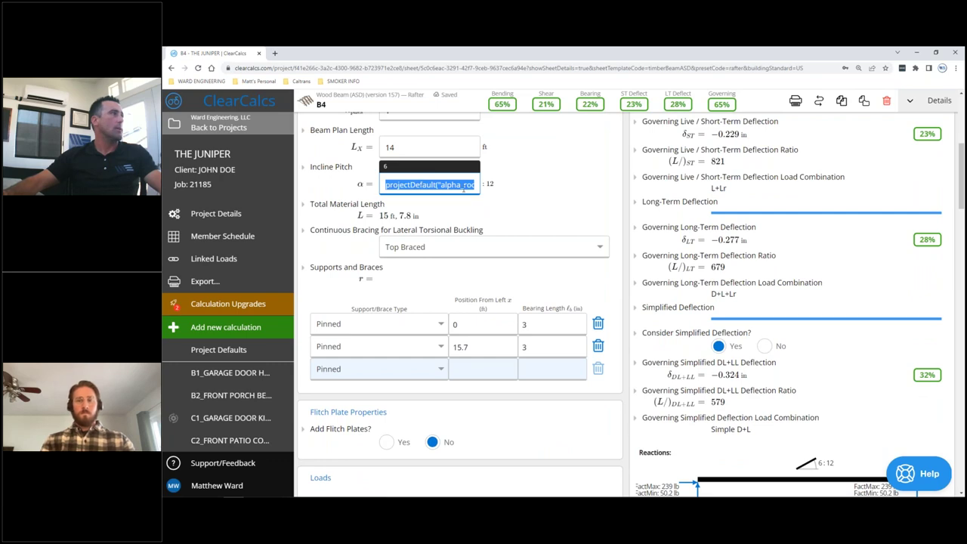
scroll(463, 189, "up", 1)
scroll(463, 189, "down", 5)
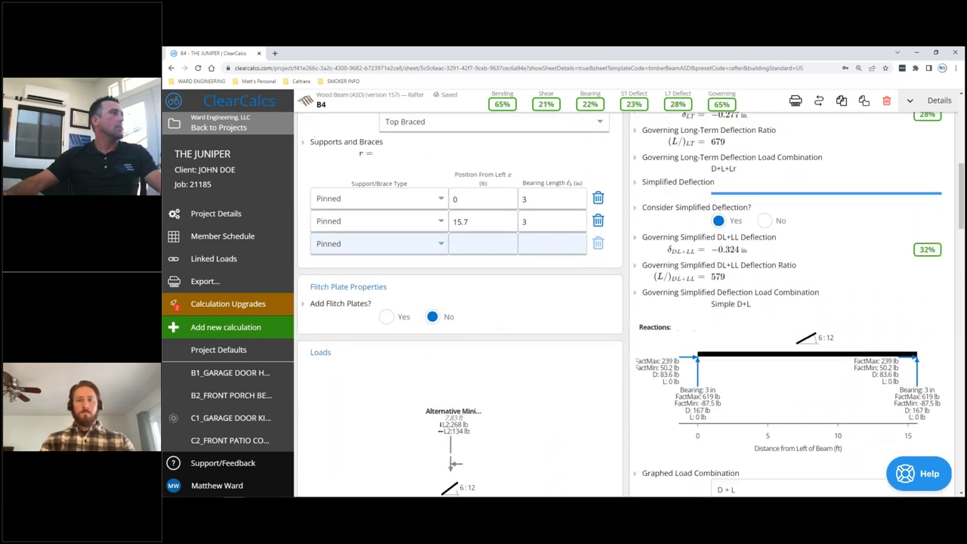
scroll(459, 302, "down", 5)
left_click(429, 255)
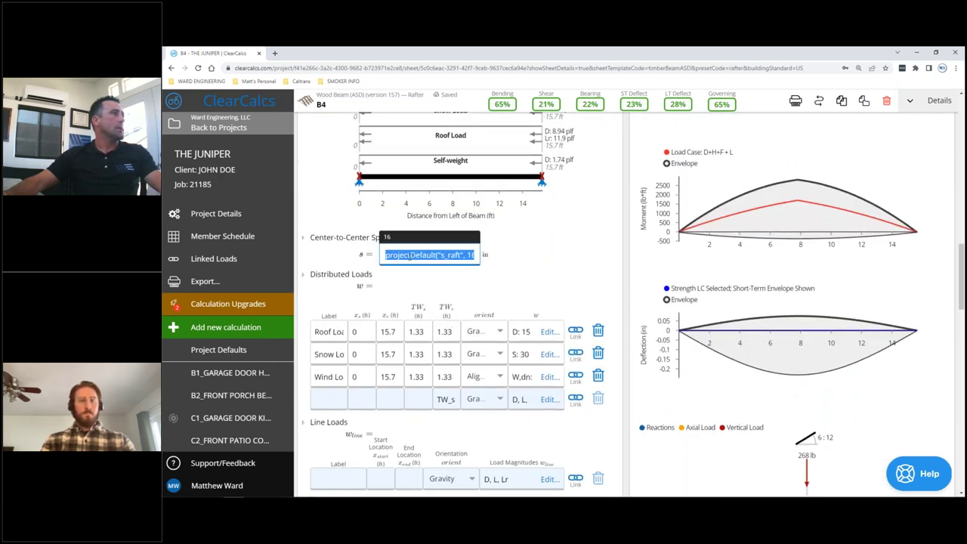
scroll(492, 274, "down", 2)
left_click(602, 203)
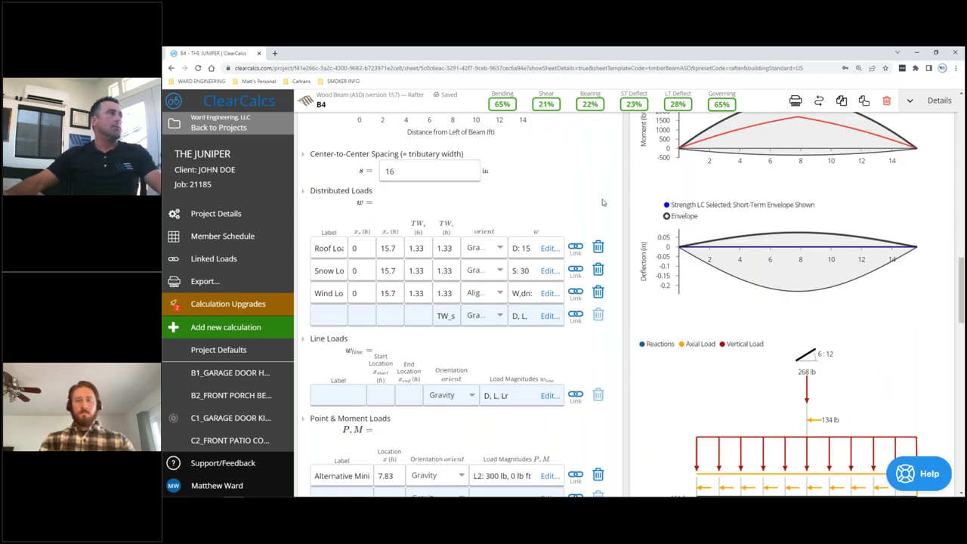
scroll(603, 202, "down", 2)
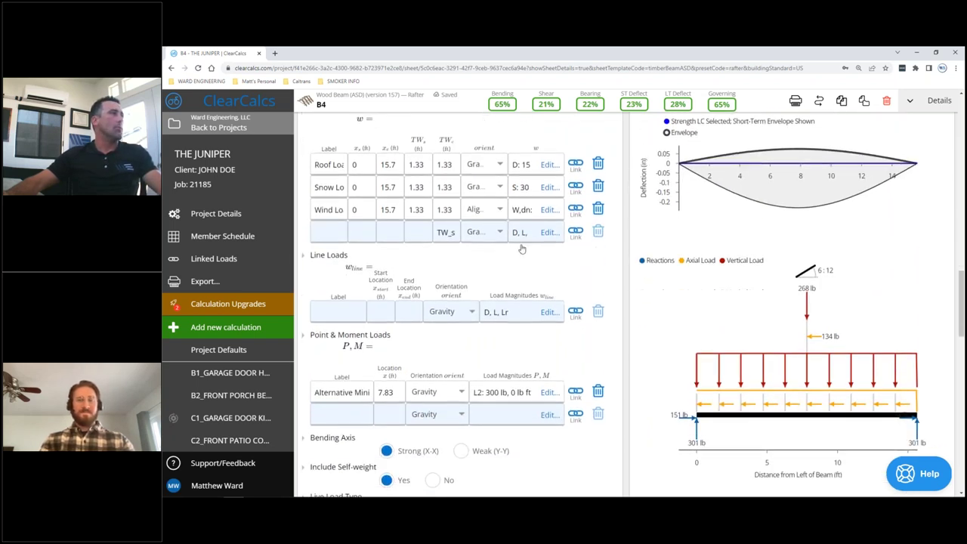
scroll(432, 270, "up", 10)
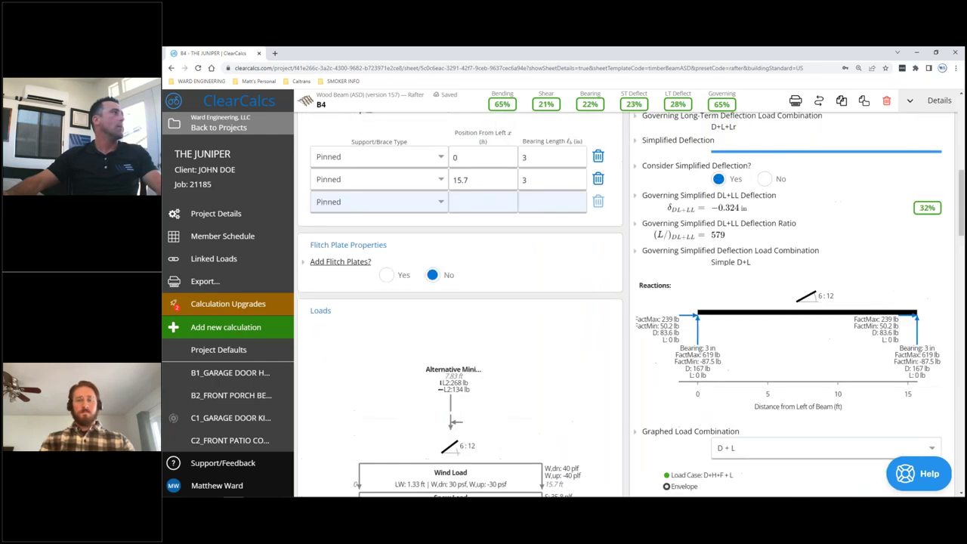
Review the Wood Beam (ASD) sub-categories among the available calculators, then dismiss the new-calculation dialog without adding one.
left_click(225, 327)
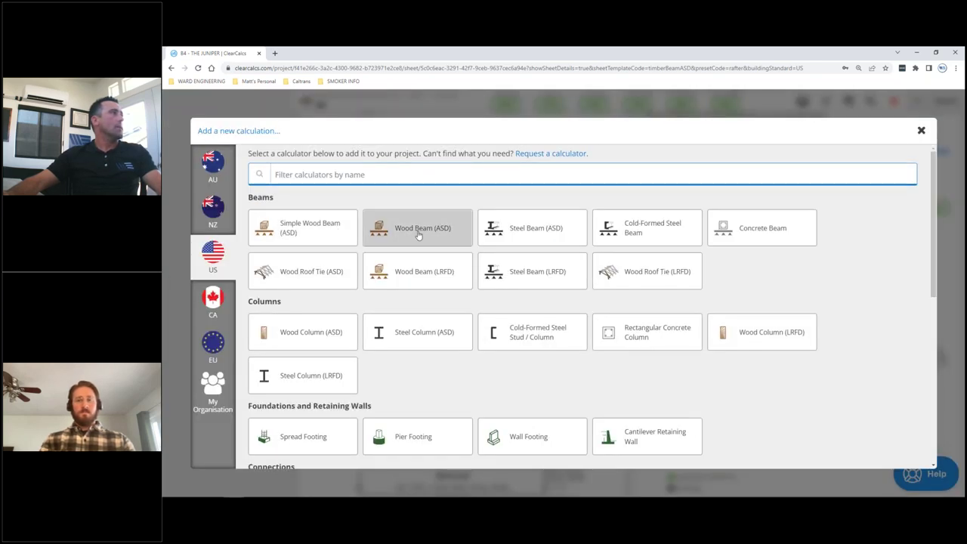
left_click(424, 228)
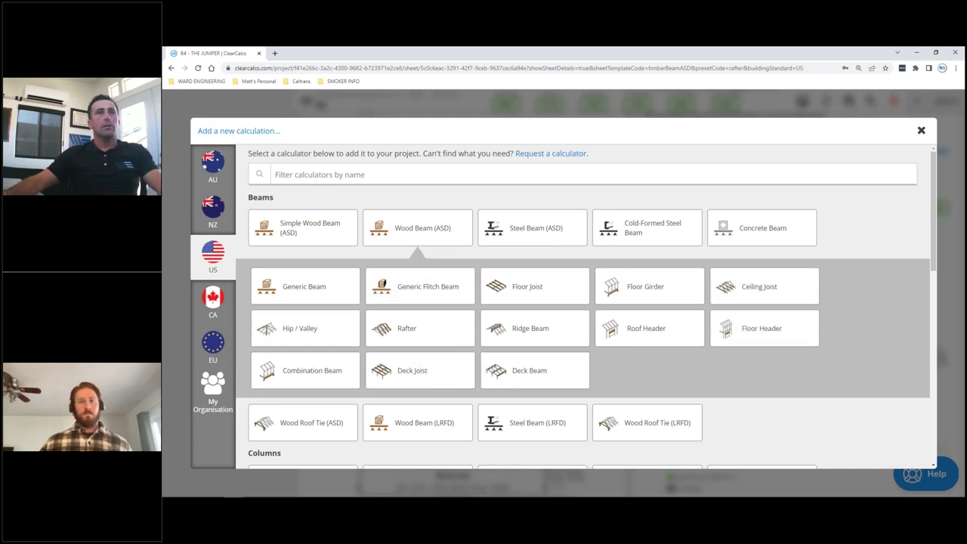
left_click(951, 230)
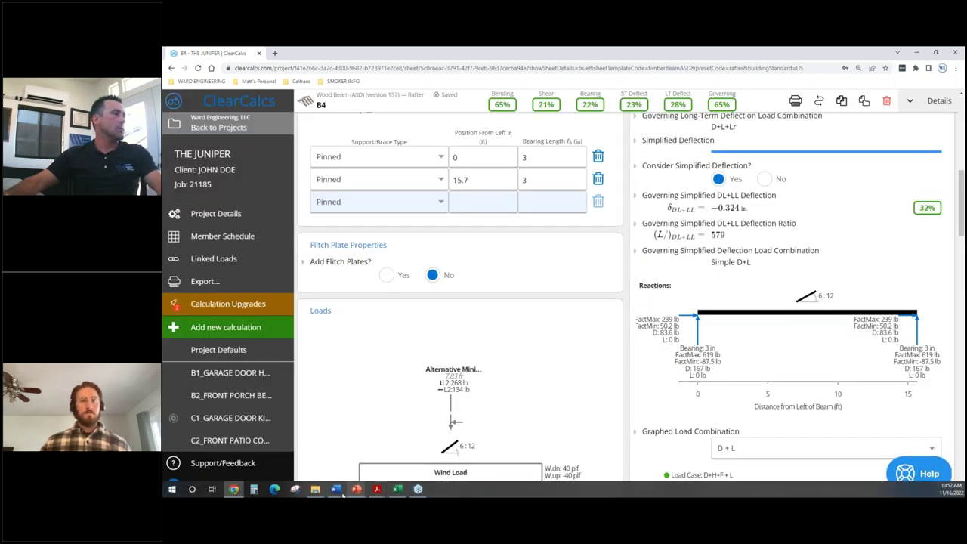
mouse_move(235, 490)
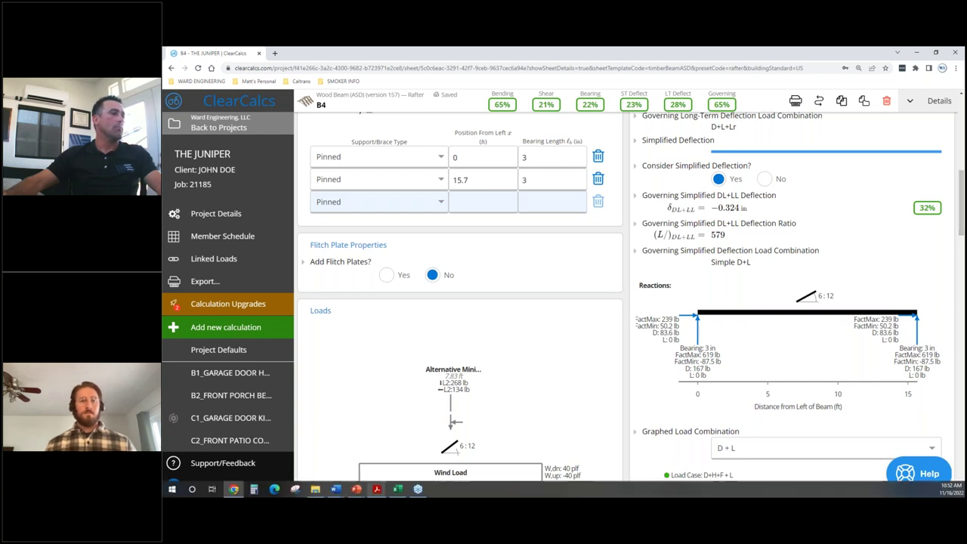
mouse_move(376, 488)
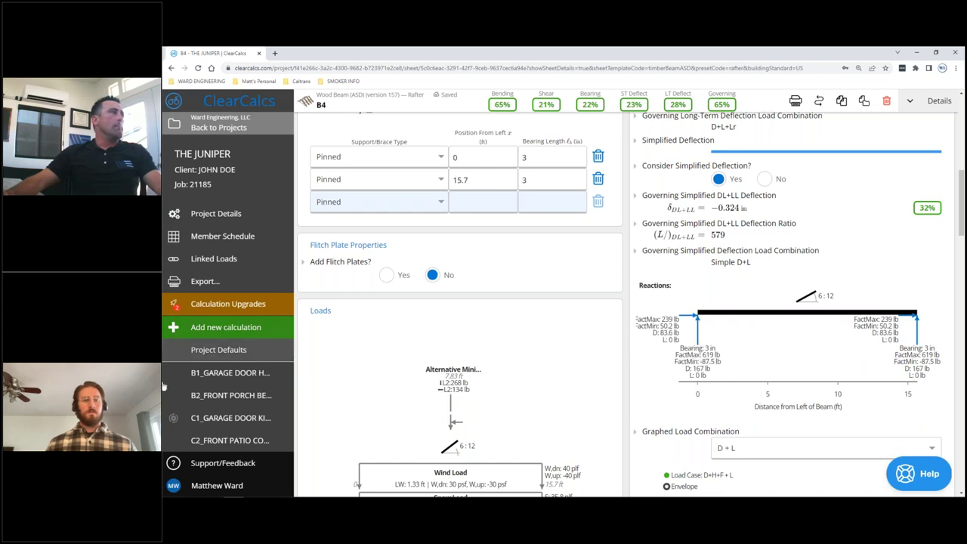
Preview the project's calculations and open the B2_FRONT PORCH BEAM sheet.
left_click_drag(206, 389, 219, 379)
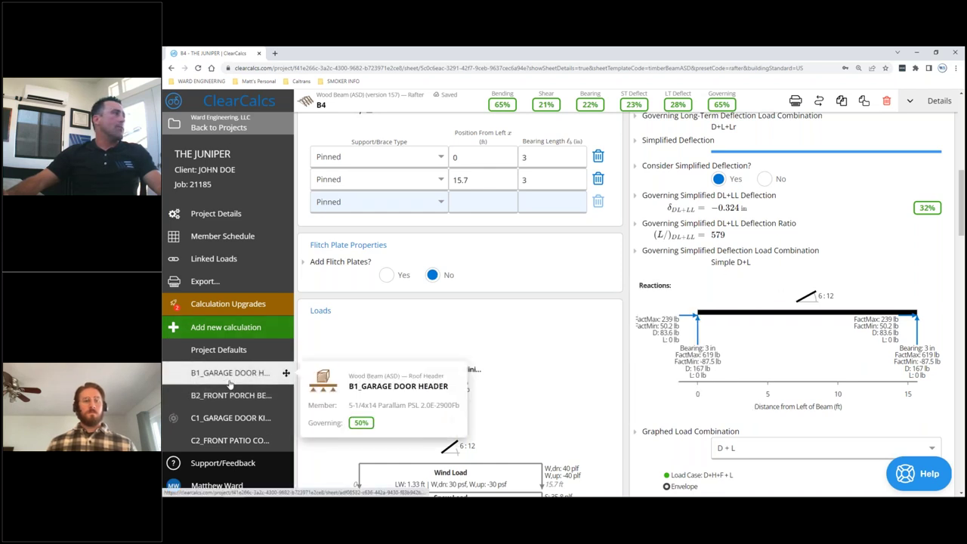
scroll(227, 377, "down", 1)
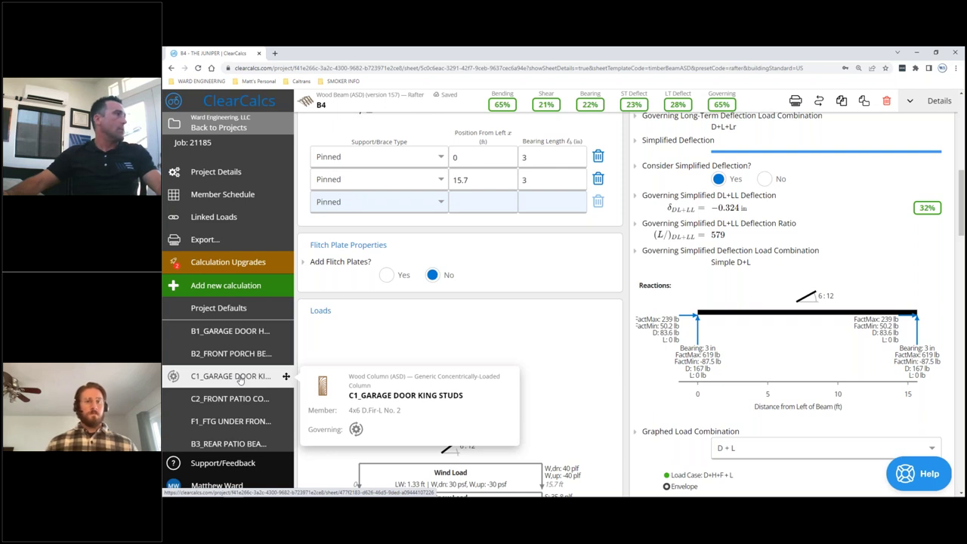
scroll(238, 377, "down", 1)
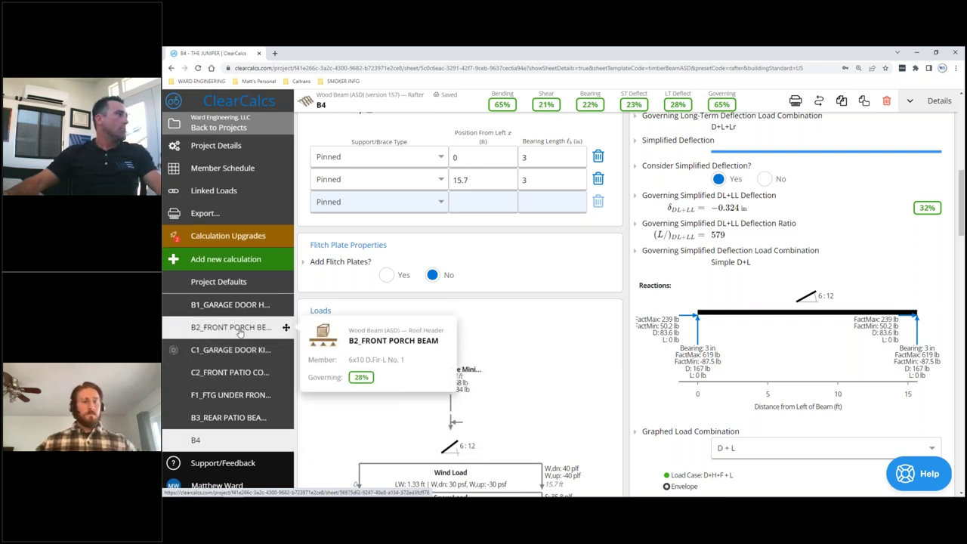
left_click(238, 328)
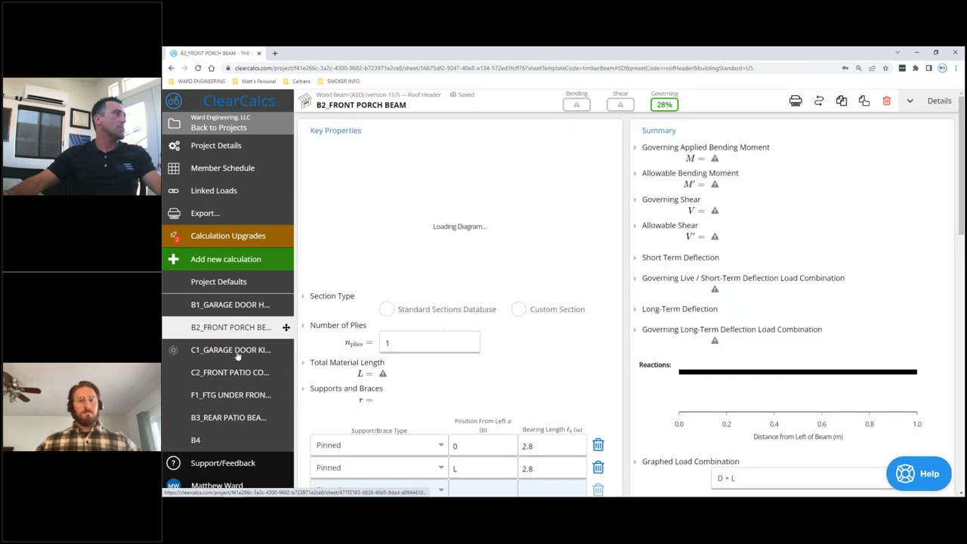
mouse_move(226, 375)
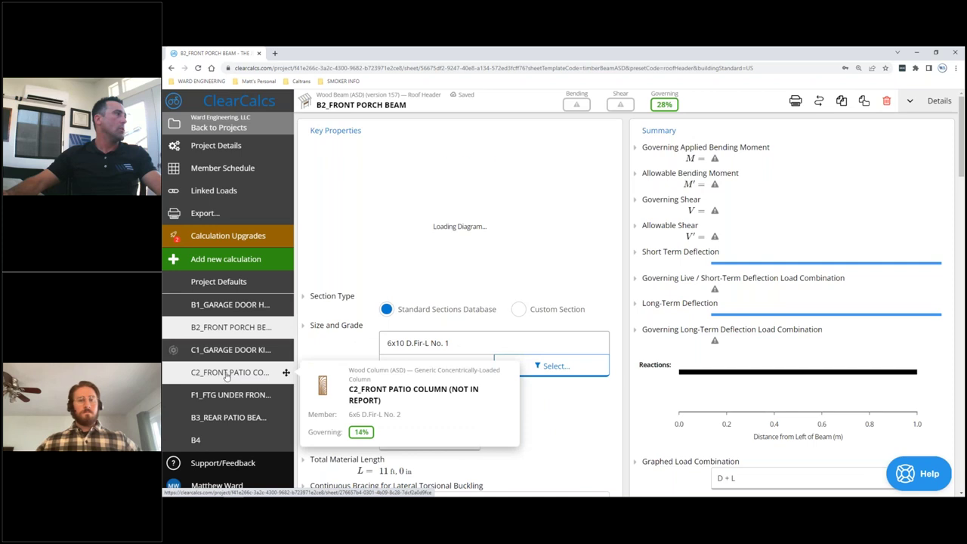
mouse_move(234, 332)
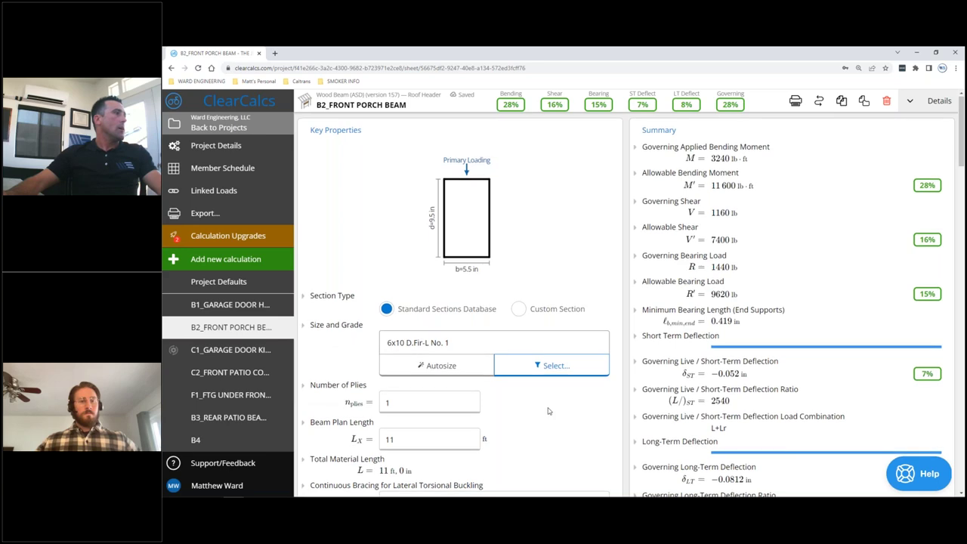
Set the vertical dead load of the TRUSS M2 point load at location 0 to 10000 lb and close the load magnitudes.
scroll(549, 411, "down", 10)
scroll(548, 411, "down", 5)
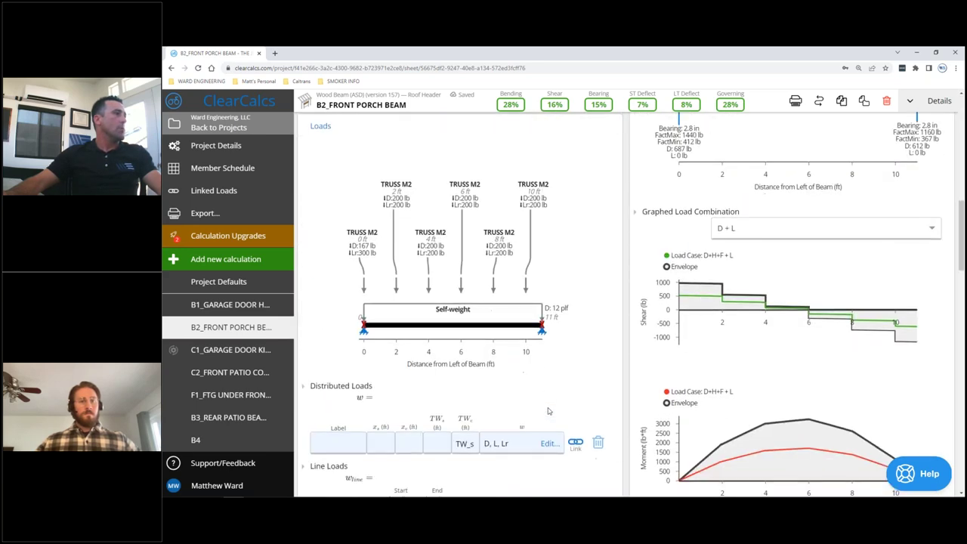
scroll(549, 295, "down", 1)
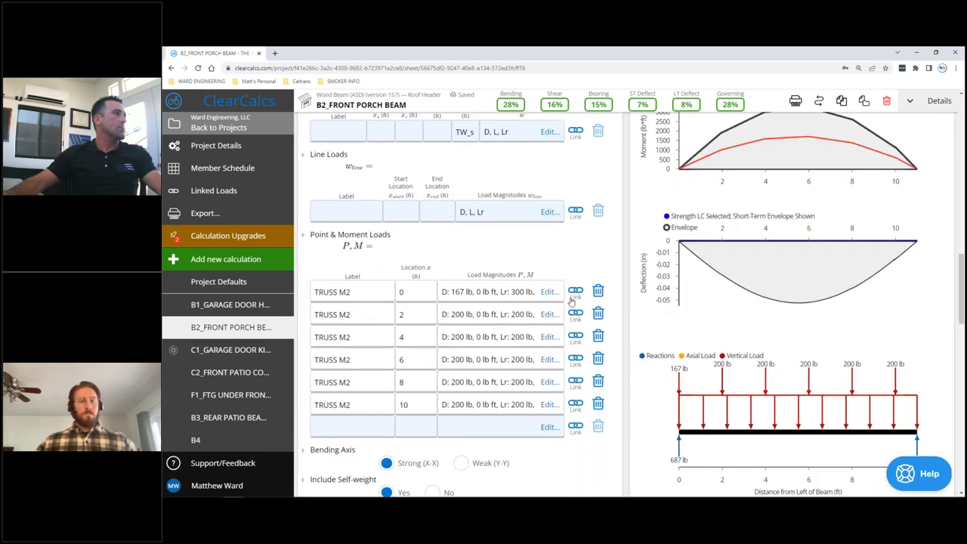
left_click(549, 293)
left_click(597, 265)
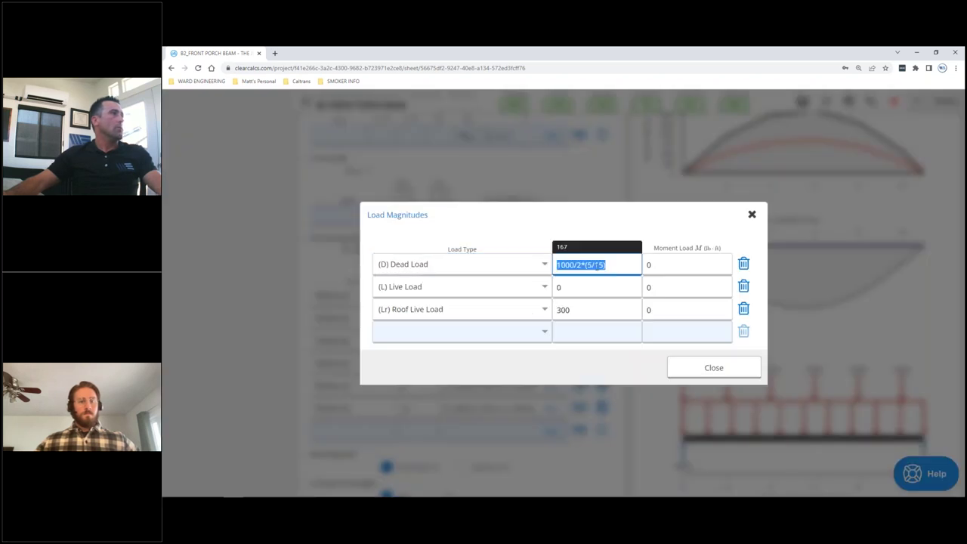
left_click(617, 270)
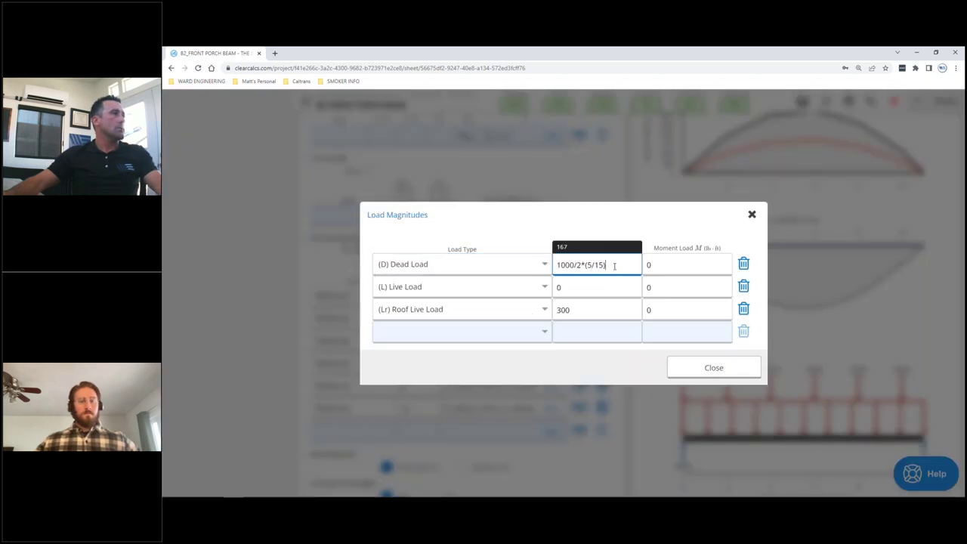
key("ctrl+a")
type("1")
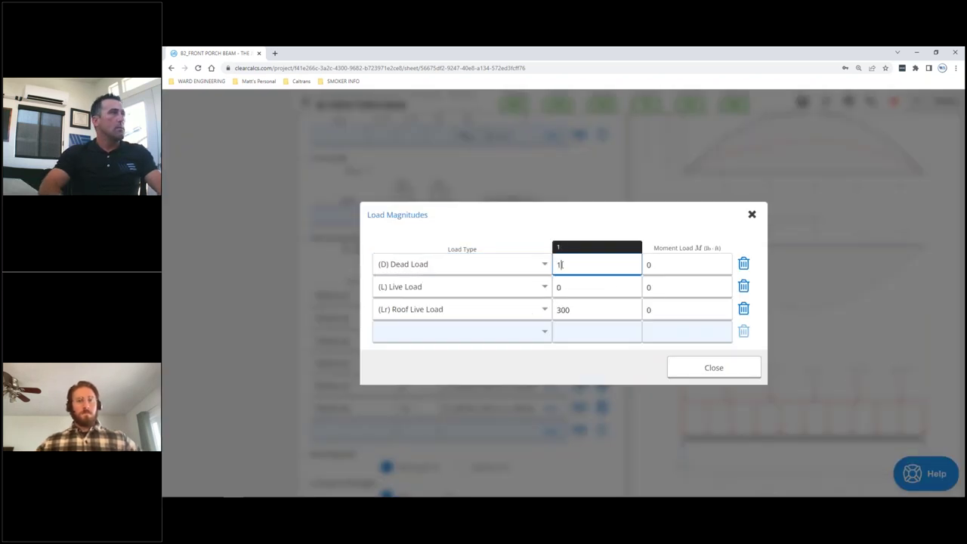
type("000")
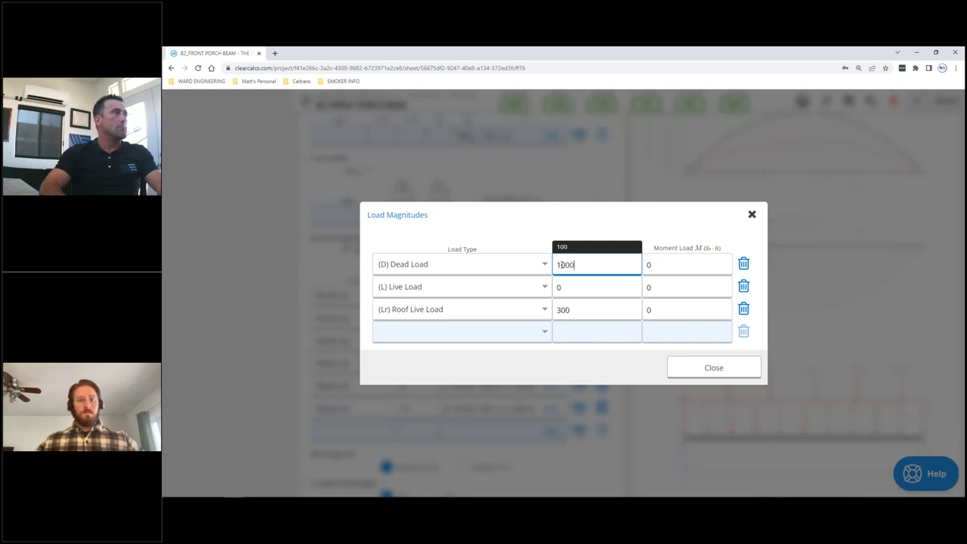
type("0")
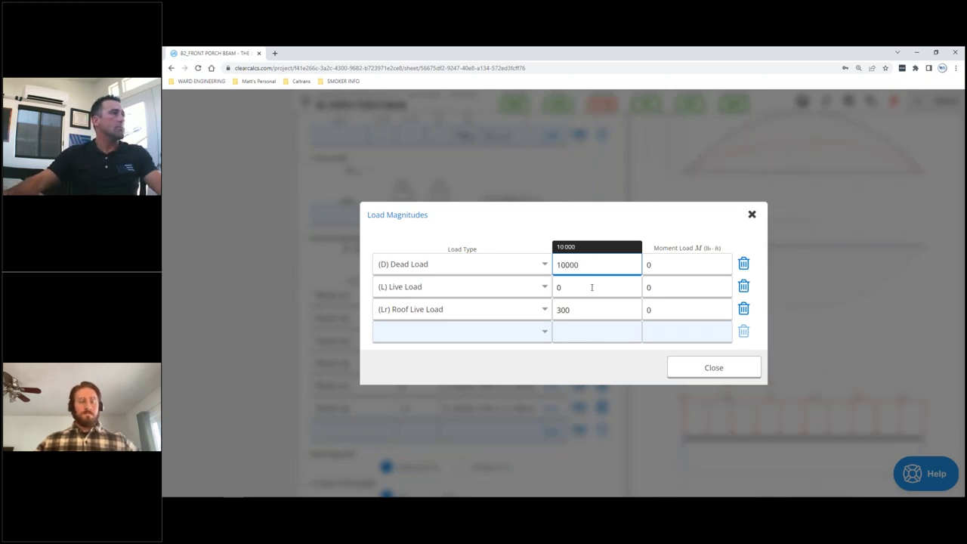
left_click(582, 311)
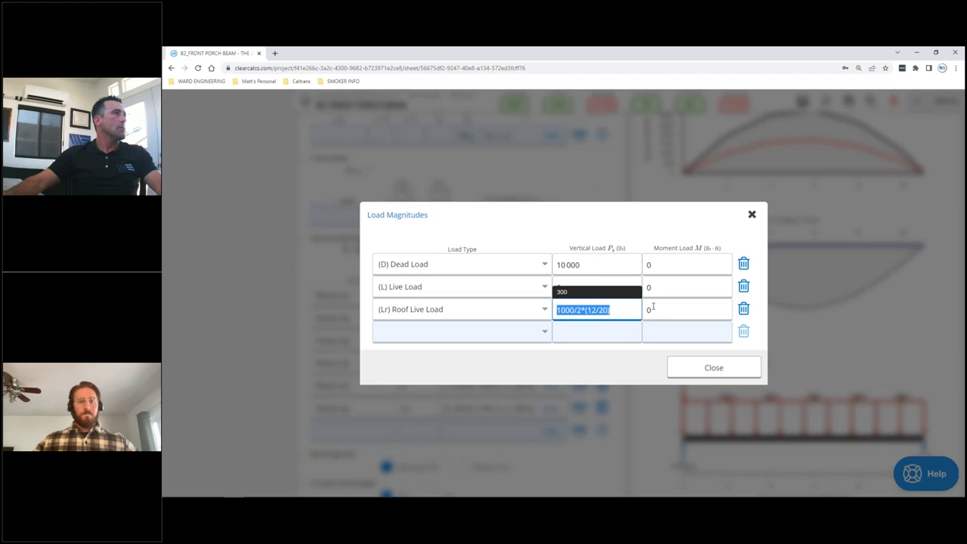
left_click(714, 367)
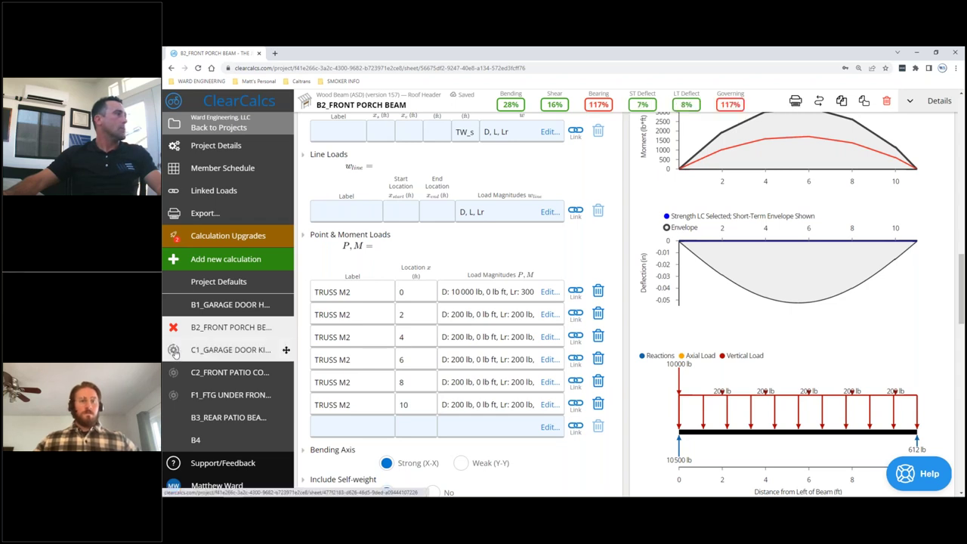
Check how the front patio column and the footing under it respond to the front porch beam's changed load.
mouse_move(286, 349)
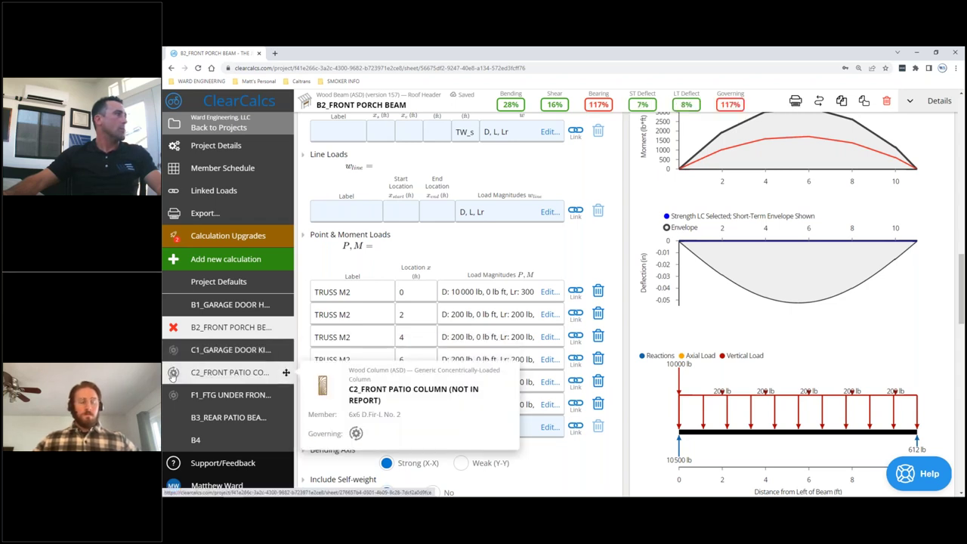
mouse_move(285, 395)
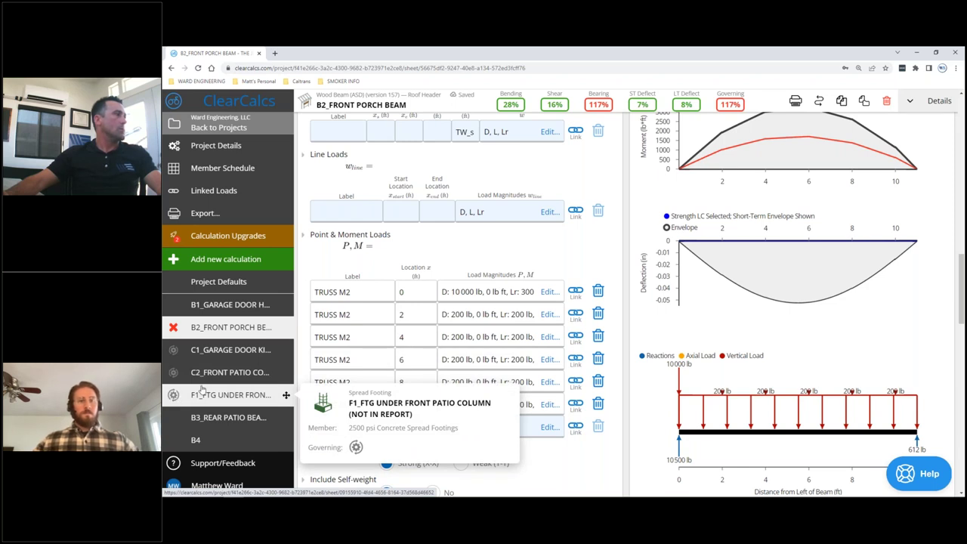
mouse_move(220, 354)
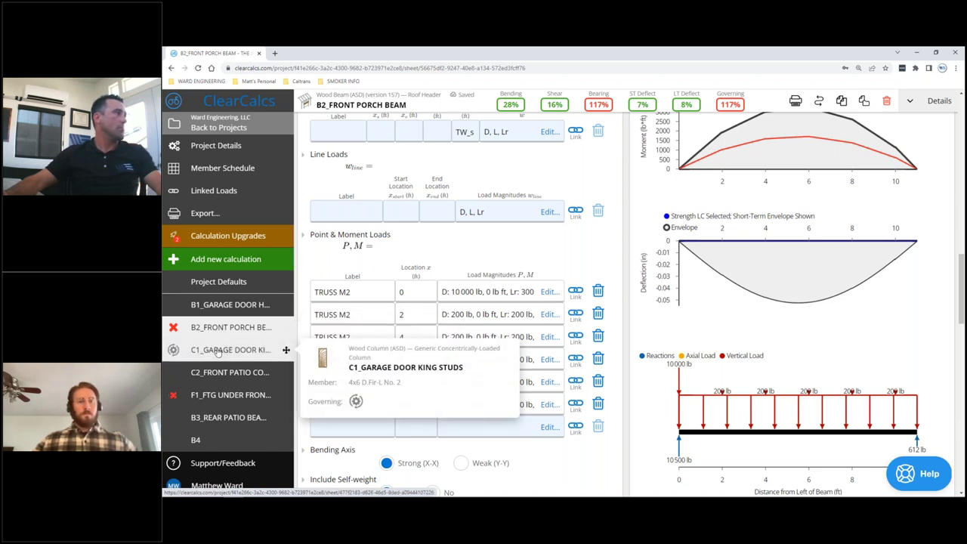
mouse_move(225, 399)
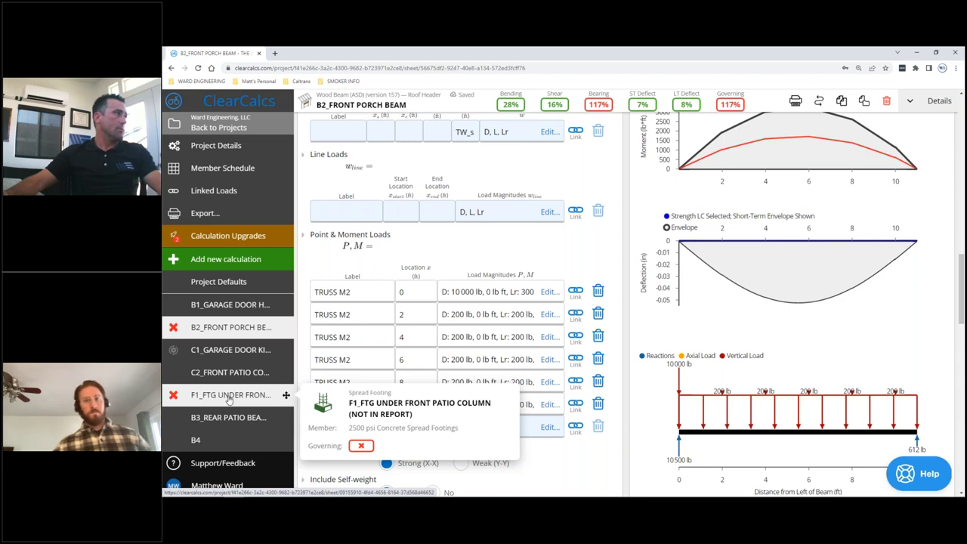
Reopen the B2_FRONT PORCH BEAM sheet and review its support reactions and TRUSS M2 point loads.
left_click(217, 331)
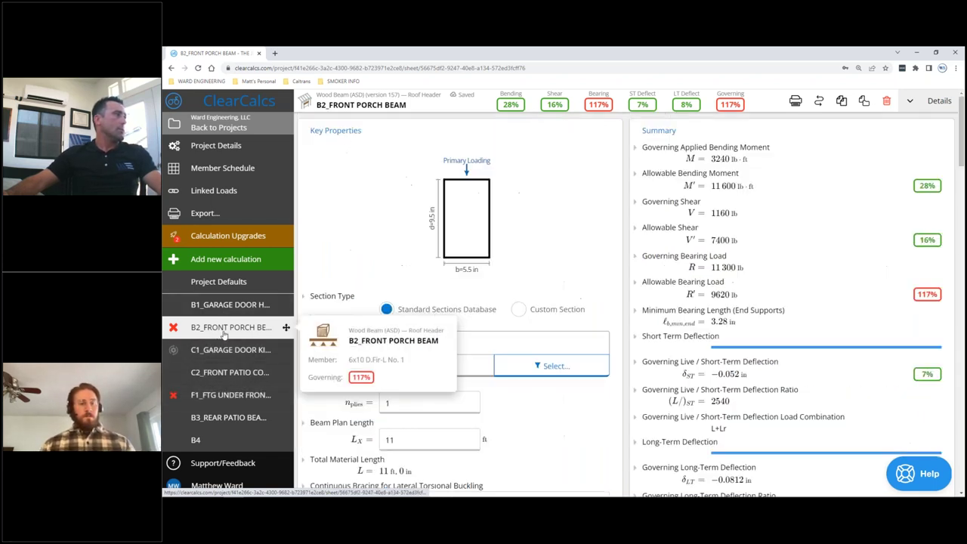
scroll(522, 348, "down", 2)
scroll(472, 385, "down", 5)
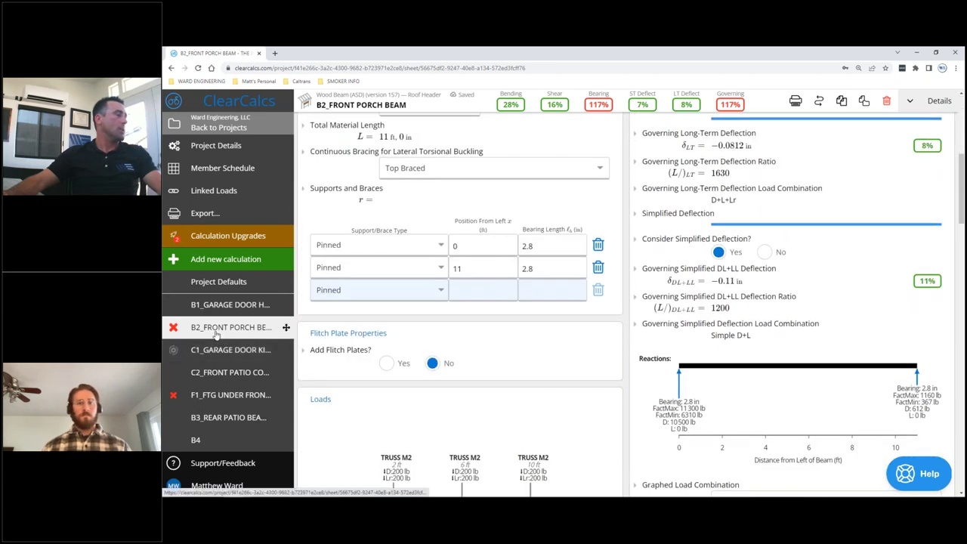
scroll(552, 370, "down", 7)
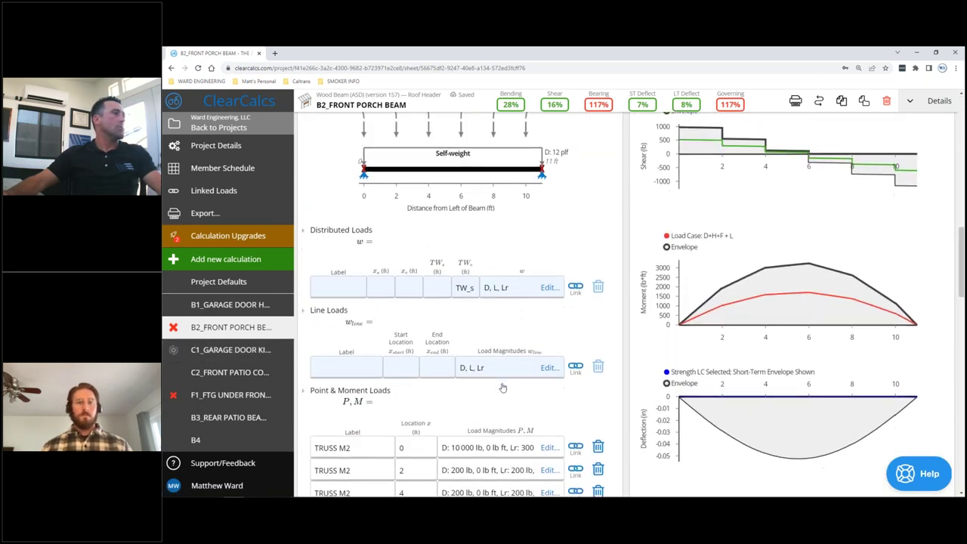
scroll(502, 388, "down", 3)
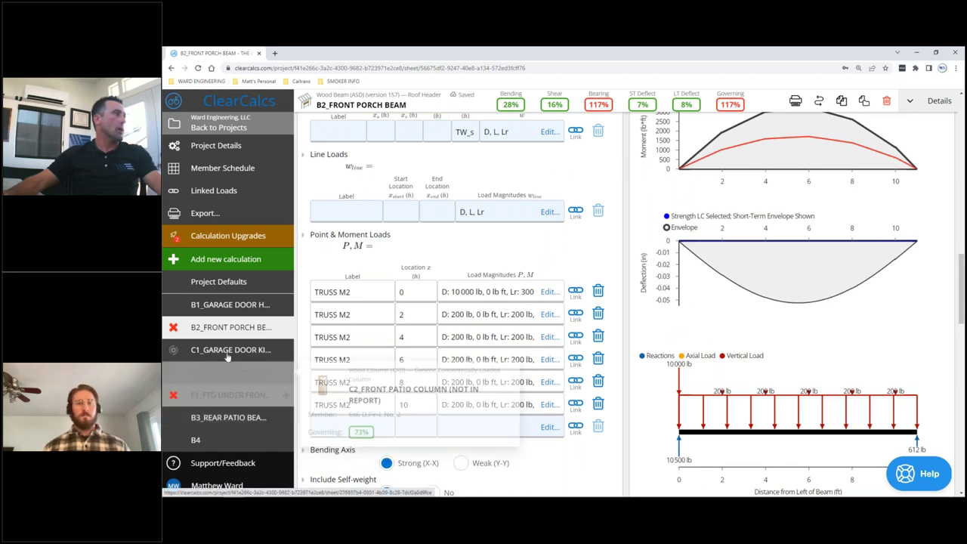
Inspect the C2_FRONT PATIO COLUMN and F1 footing sheets for their governing results, then return to the B2_FRONT PORCH BEAM sheet.
mouse_move(209, 337)
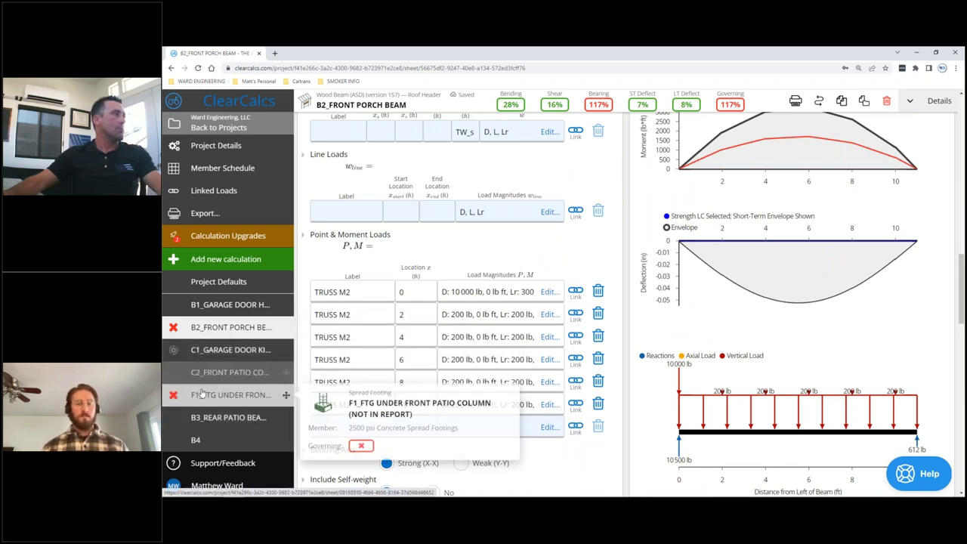
mouse_move(201, 368)
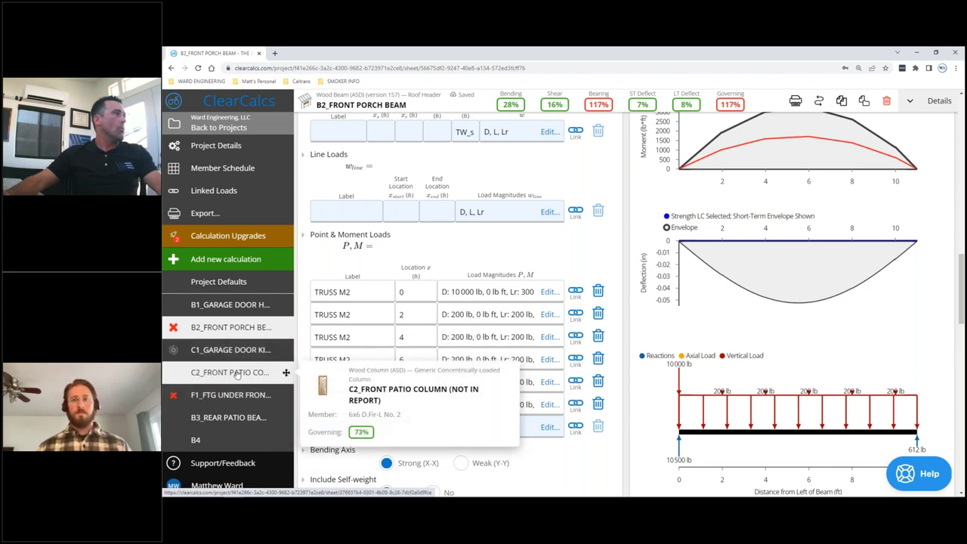
left_click(238, 374)
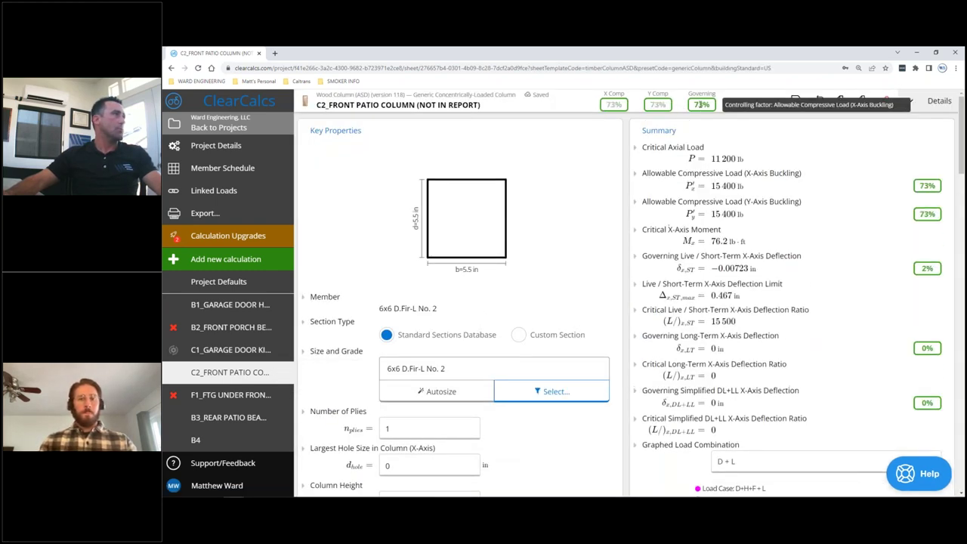
left_click(217, 398)
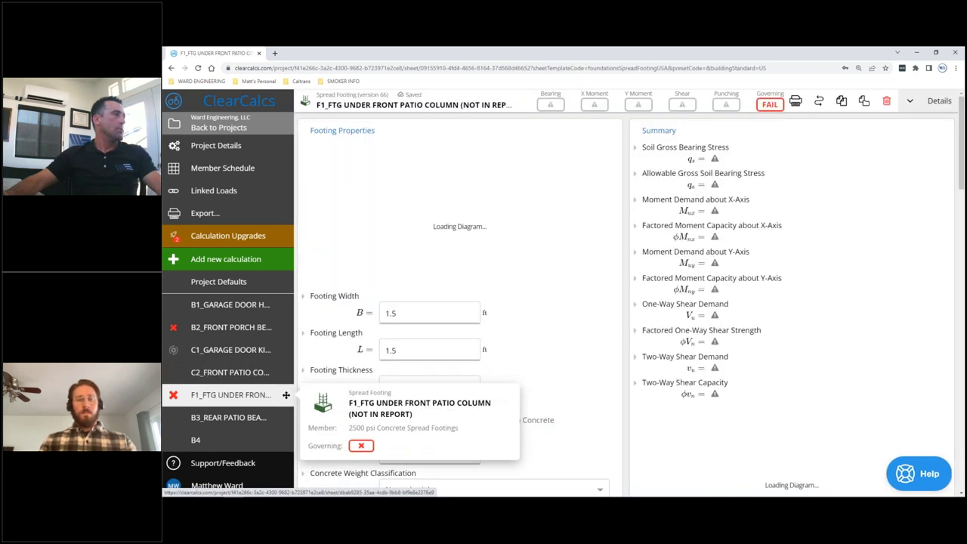
left_click(244, 328)
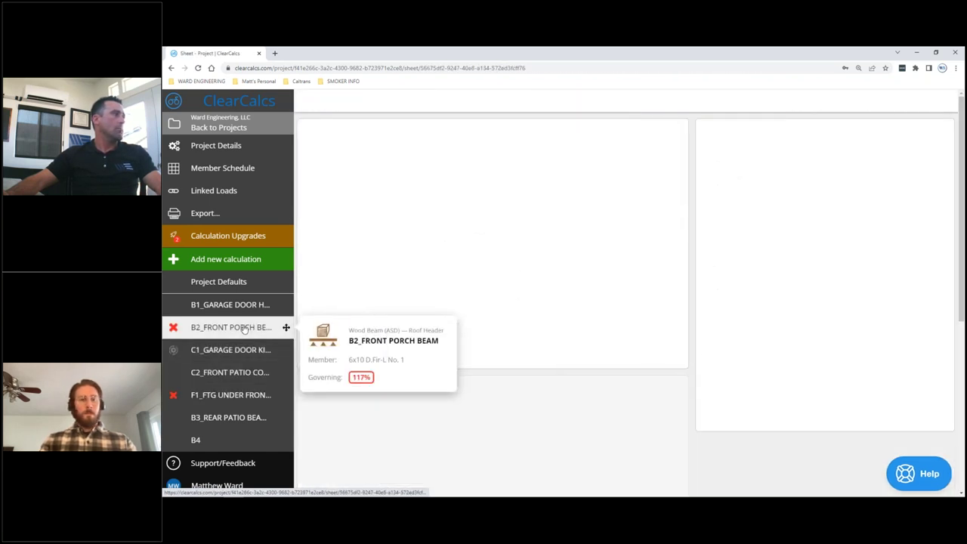